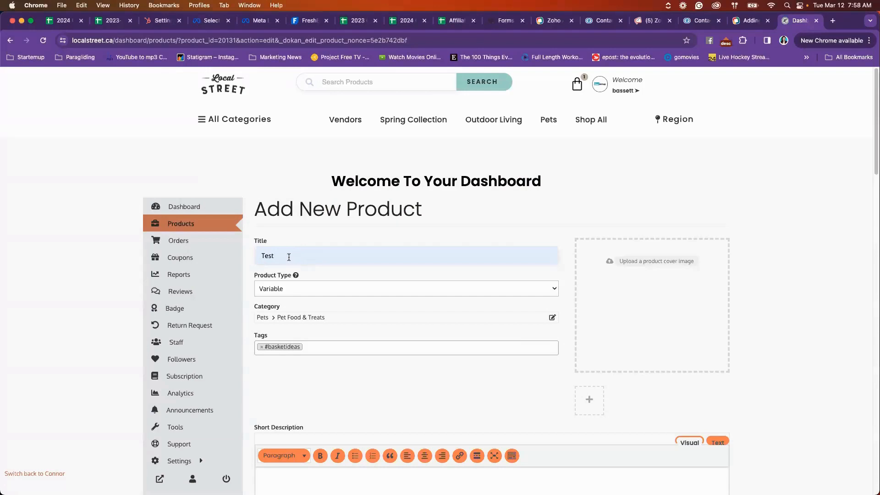
key(BackSpace)
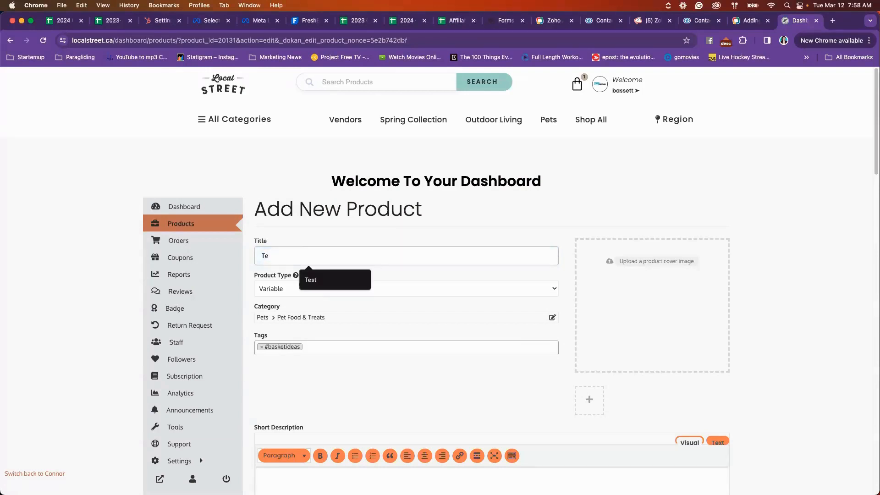
key(BackSpace)
key(BackSpace)
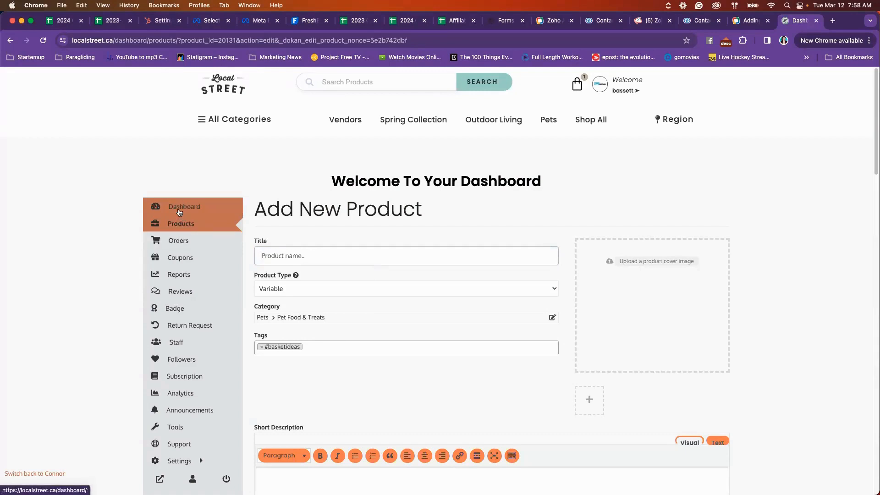
Open the vendor's product list and start adding a new product.
click(171, 224)
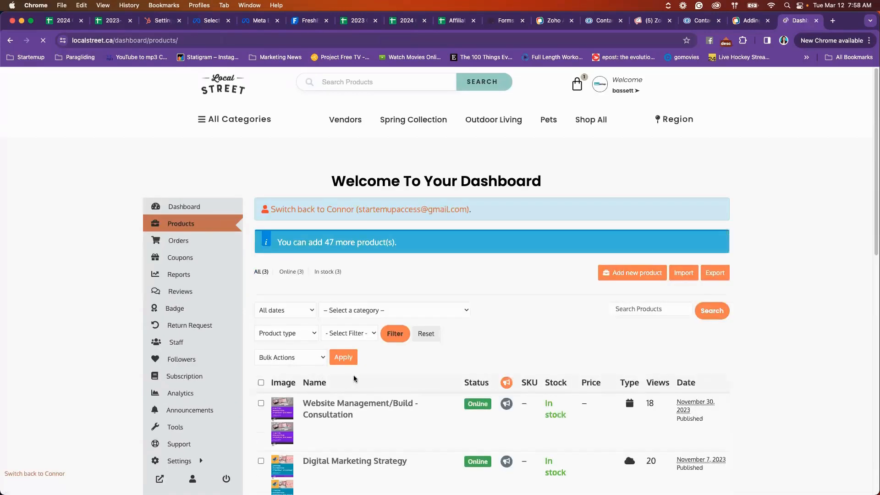
scroll(464, 424, down, 5)
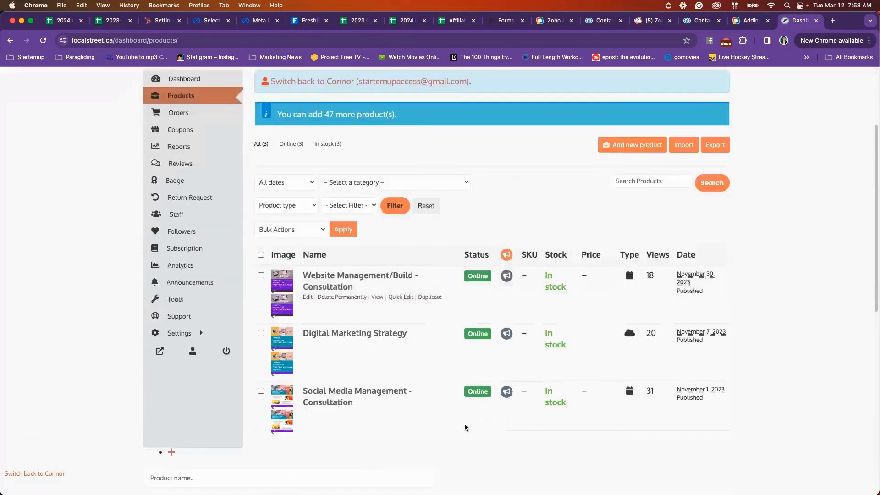
scroll(464, 423, up, 5)
scroll(469, 419, up, 1)
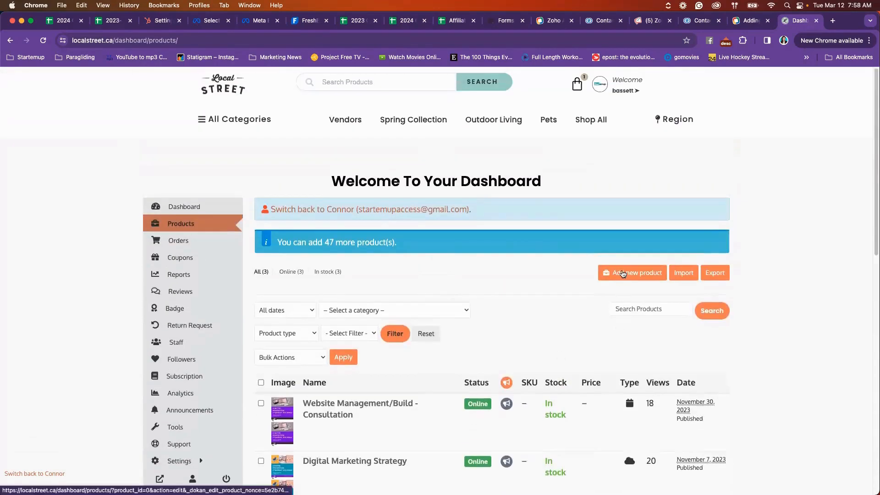
click(623, 273)
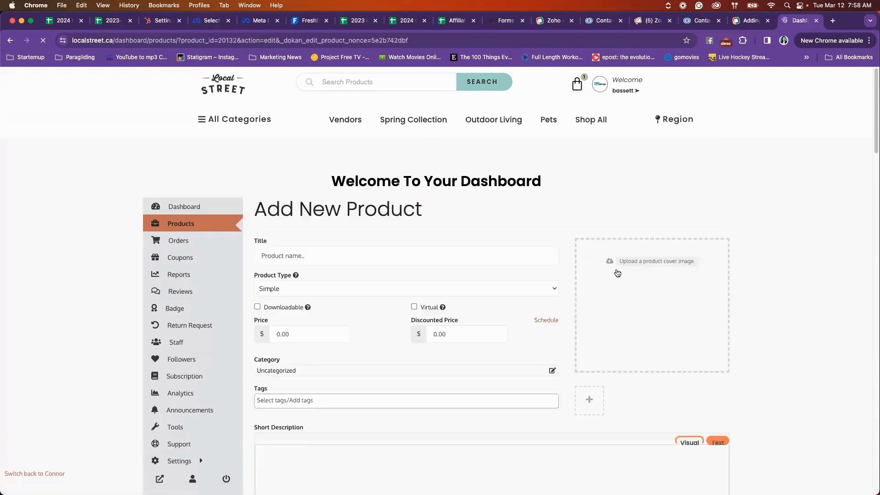
View the available product types on the new product form, leaving the type set to Simple.
scroll(482, 323, down, 1)
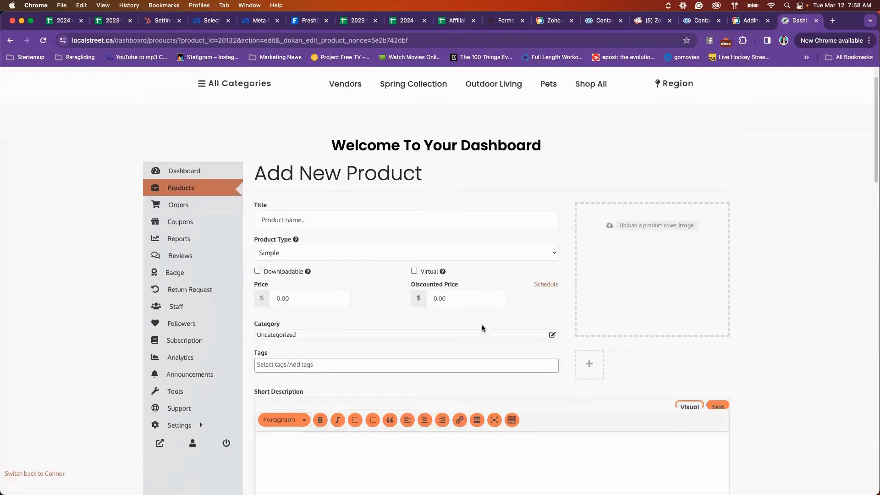
scroll(388, 280, up, 1)
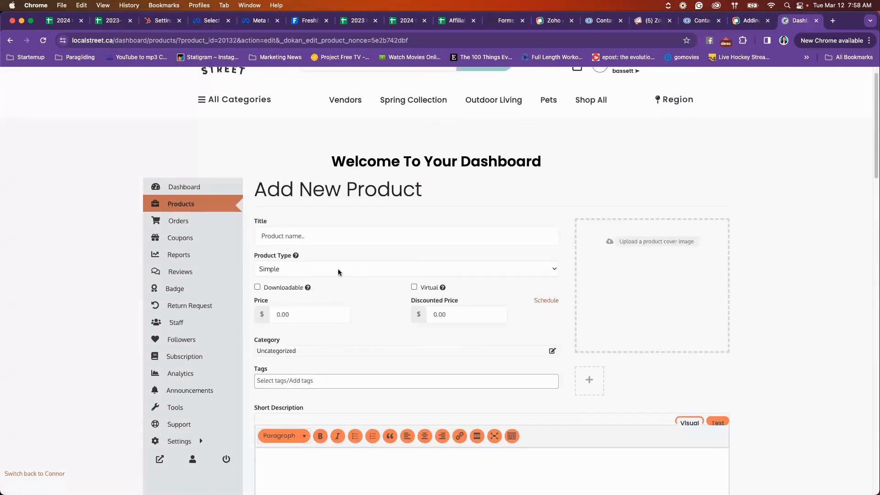
click(277, 237)
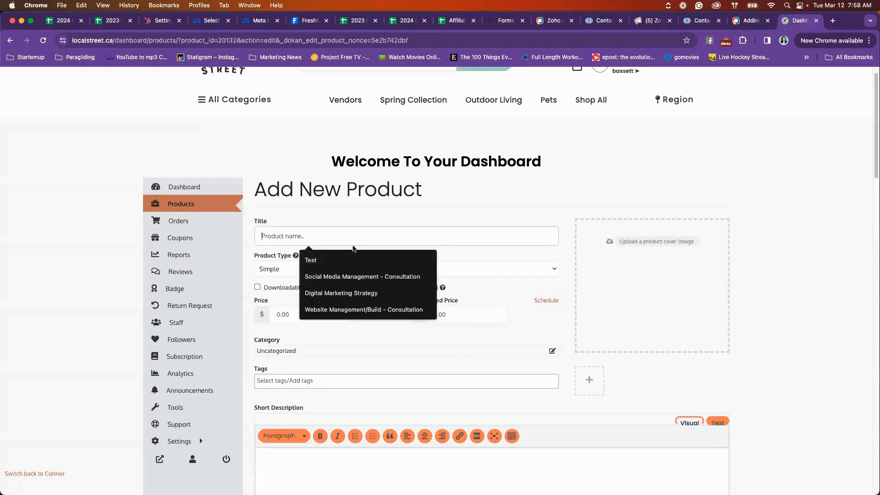
click(284, 273)
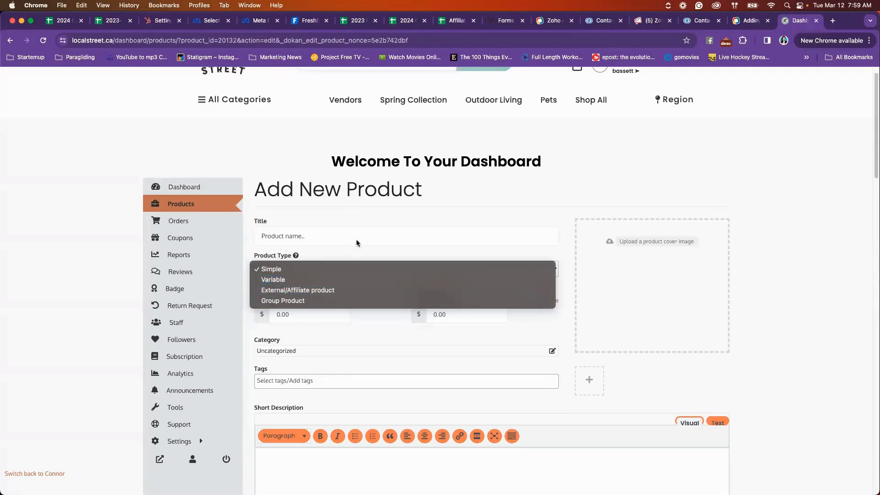
click(329, 213)
Enter "Test Variable Product" as the new product's title.
click(293, 234)
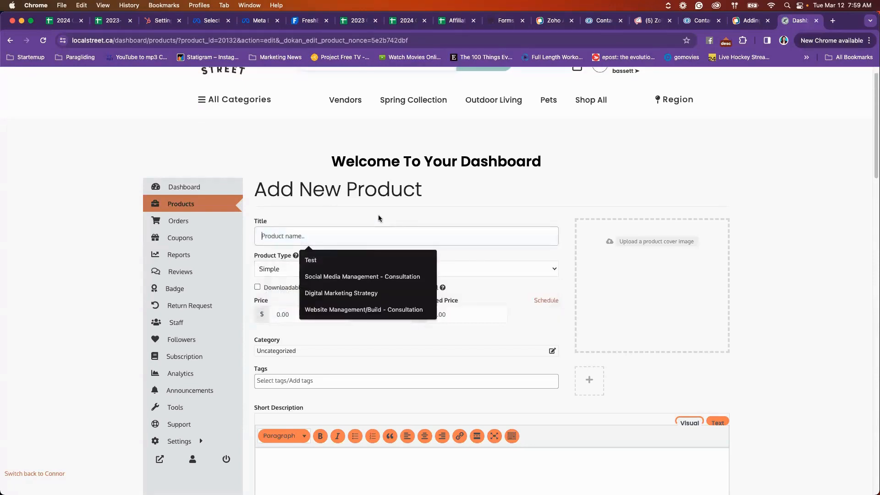
text(T)
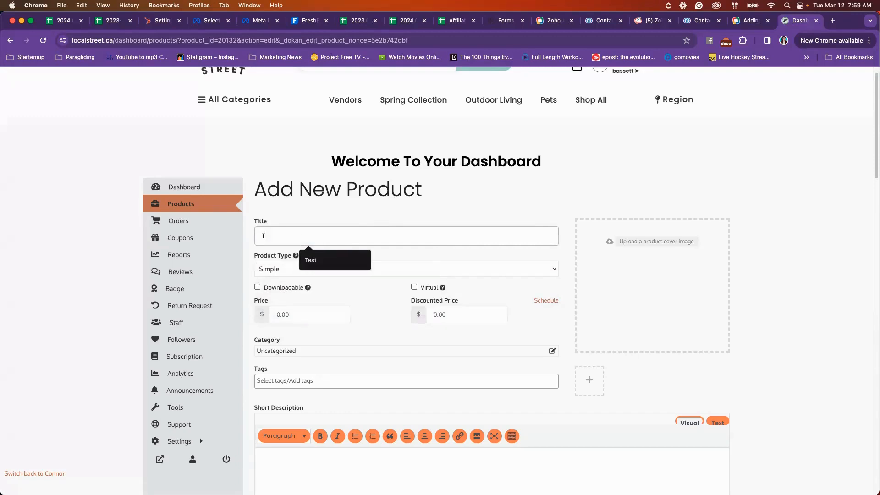
text(est P)
key(BackSpace)
text(V)
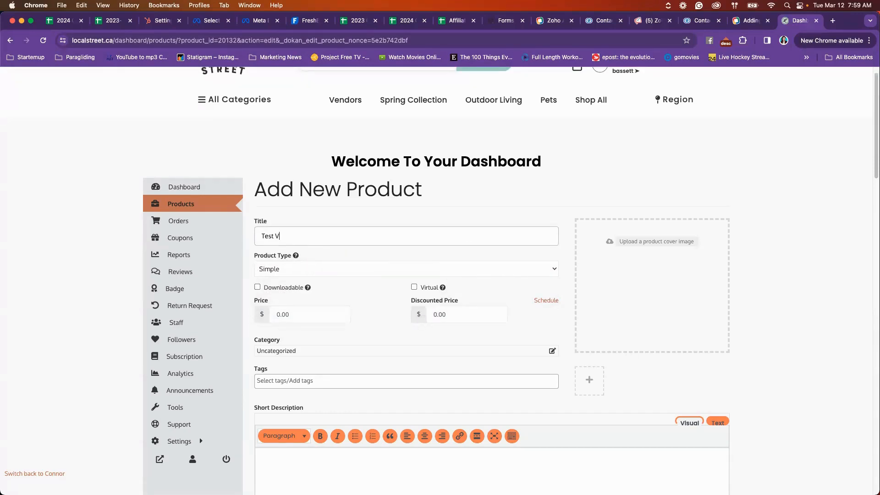
text(ariable Product)
mouse_move(445, 287)
key(Tab)
scroll(451, 288, up, 1)
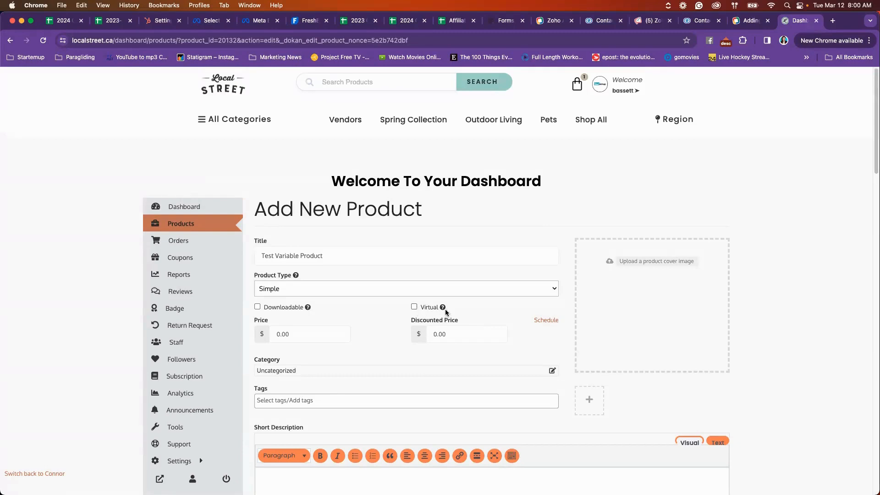
Try the Virtual and Downloadable options for the product, switching each one on and back off.
click(413, 307)
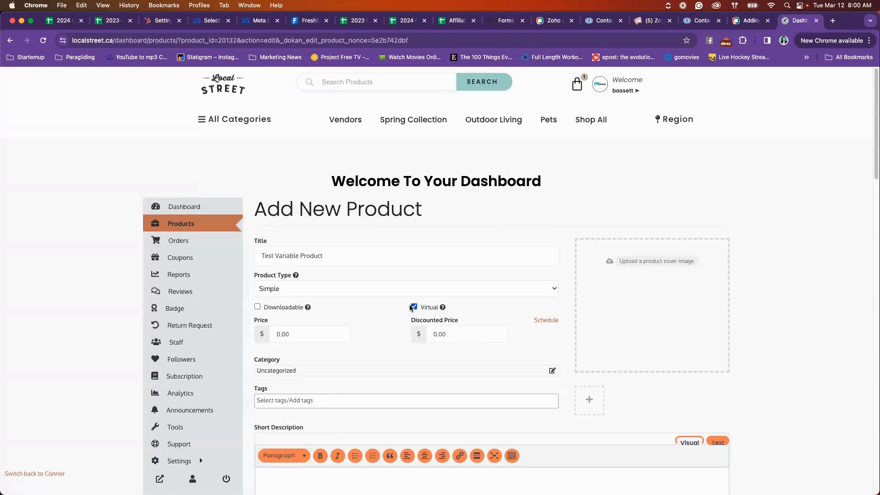
click(414, 307)
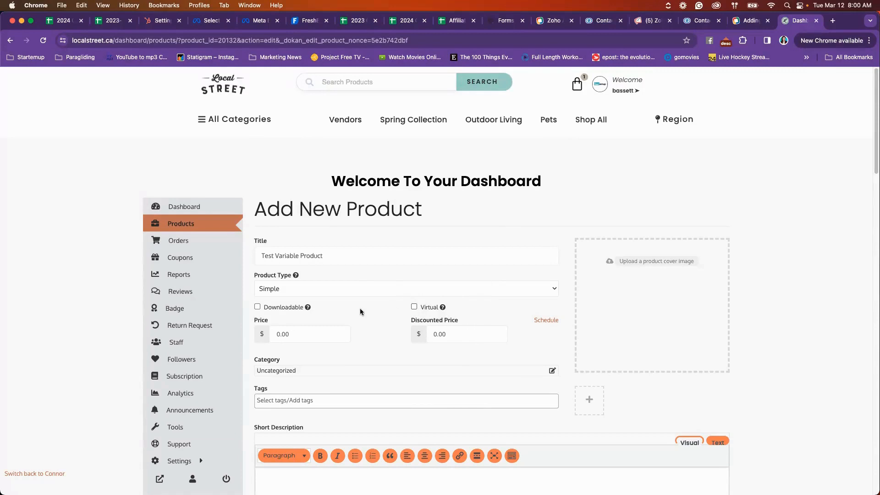
click(257, 307)
click(257, 307)
click(305, 326)
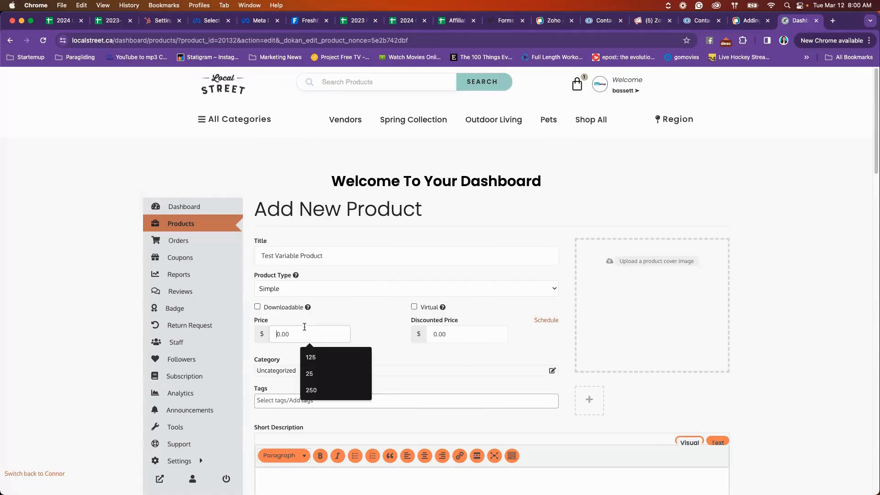
click(462, 333)
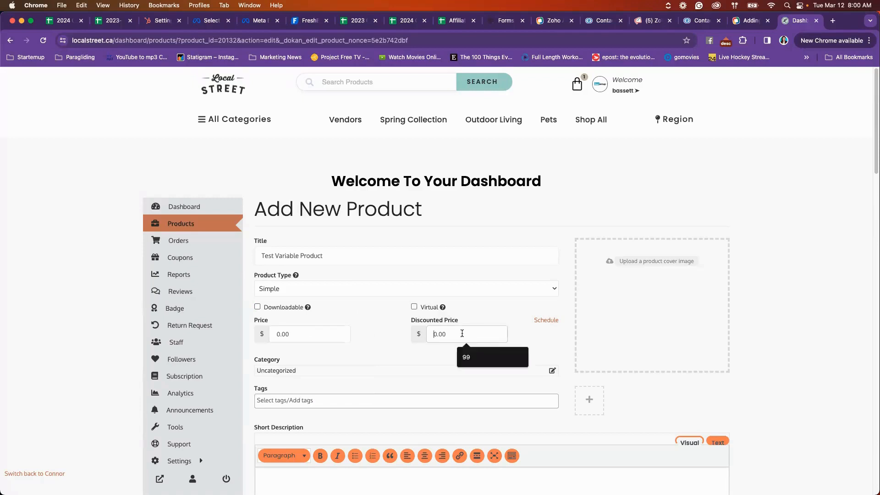
click(322, 334)
click(450, 336)
click(295, 336)
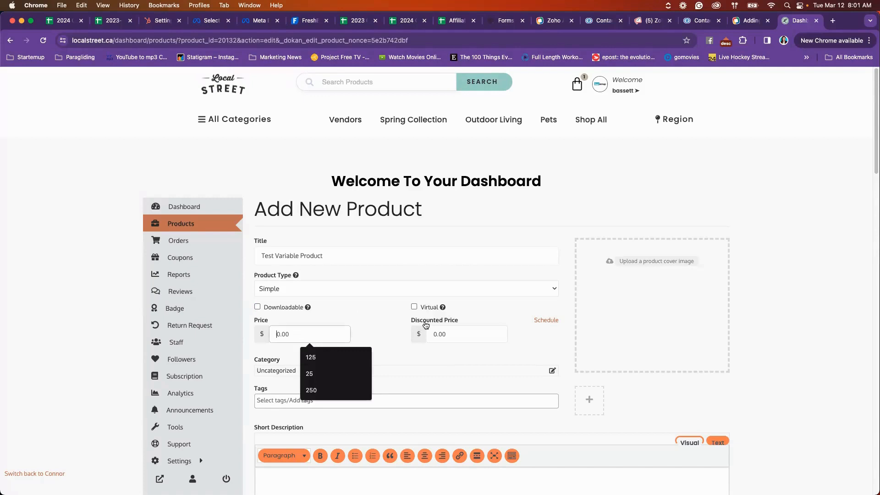
click(439, 329)
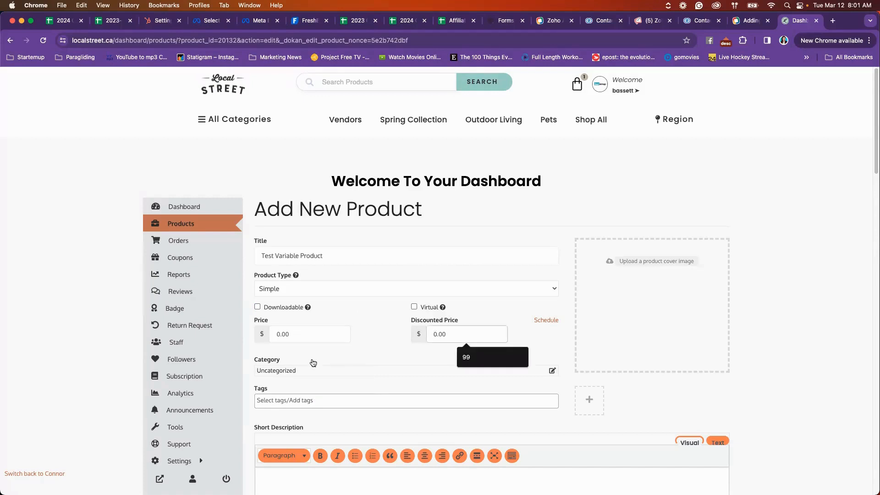
Try the category Services > Lessons/Education, and set the product's category to Jewelry & Accessories > Jewelry > Rings instead.
scroll(314, 363, down, 1)
click(301, 361)
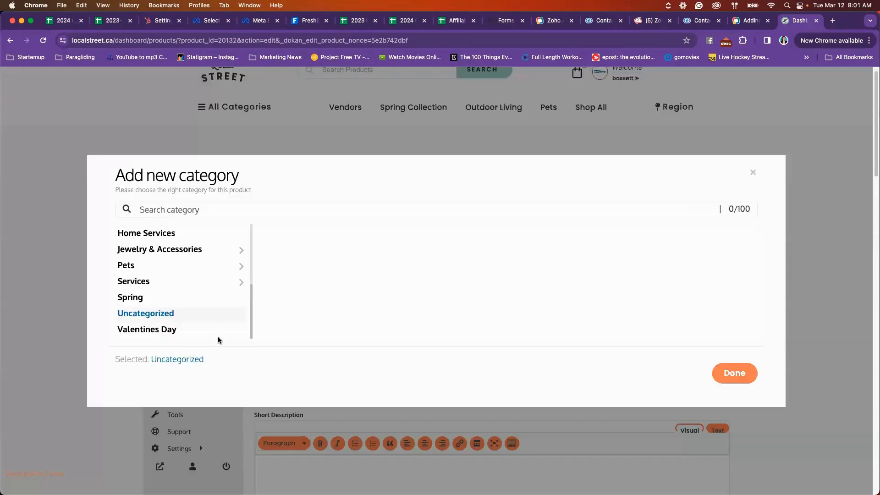
click(165, 281)
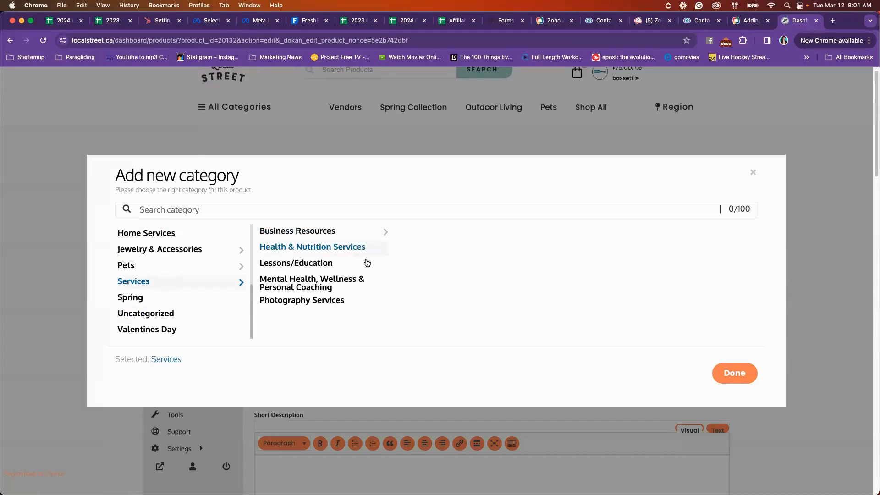
click(326, 264)
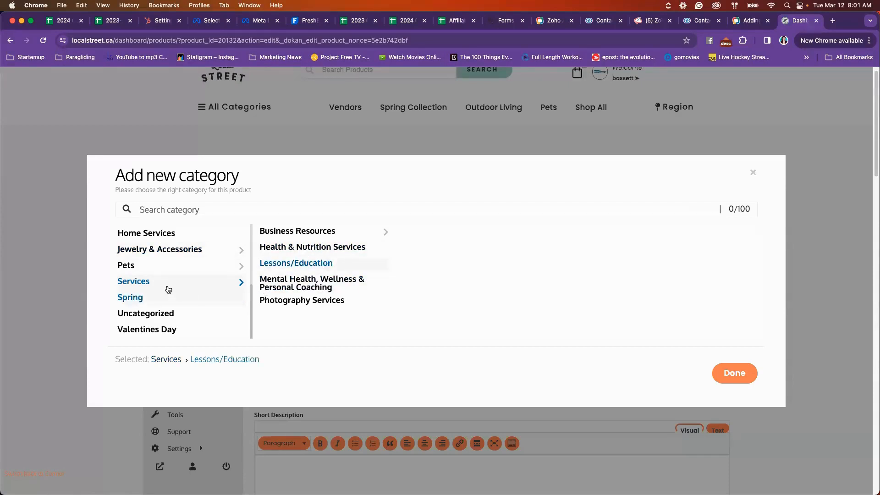
click(173, 272)
click(157, 251)
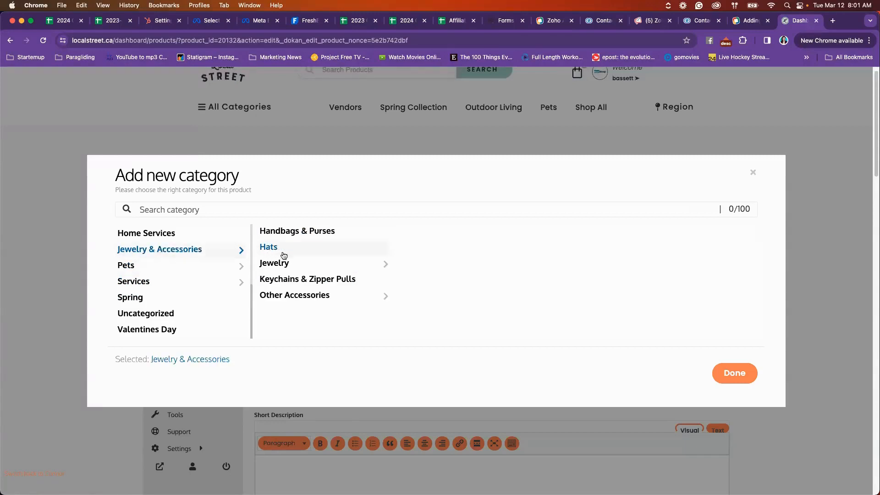
click(323, 269)
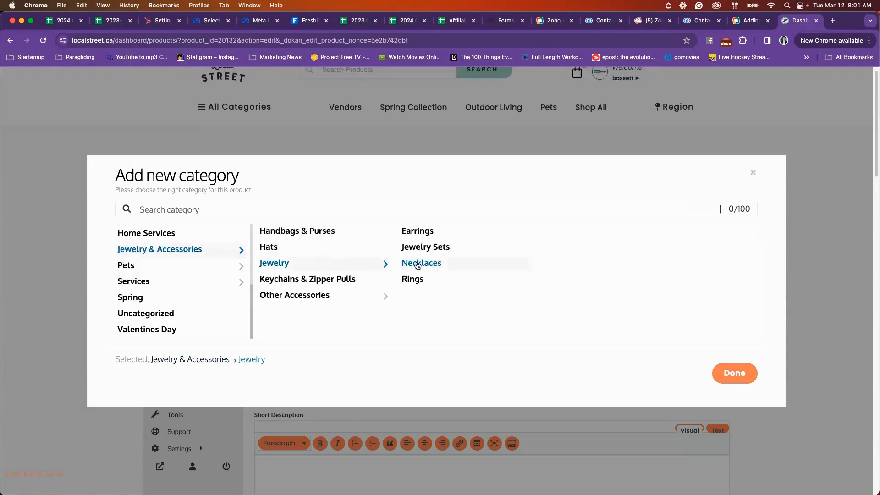
click(416, 280)
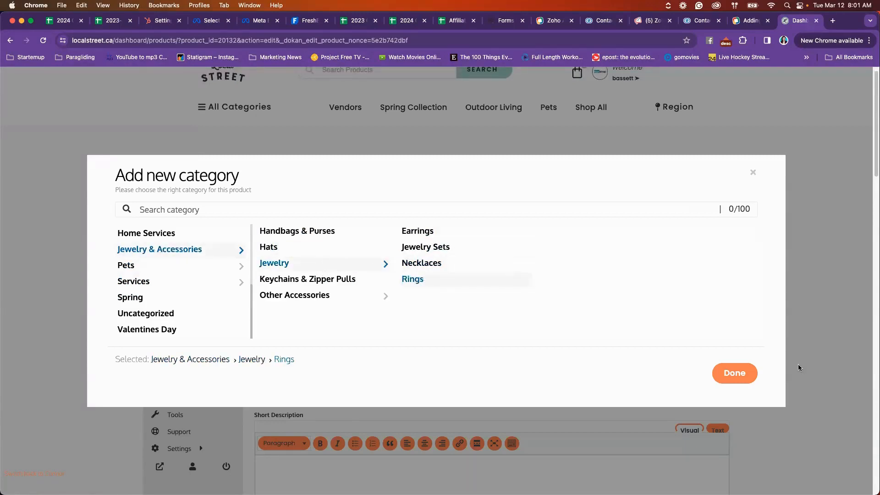
click(734, 372)
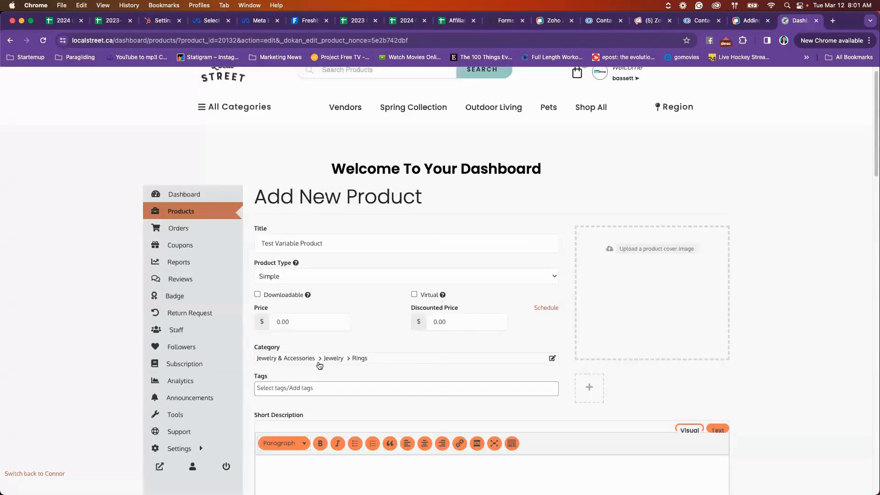
Try the existing tag #candyandpopcorn on the product and clear it from the tags again.
click(308, 389)
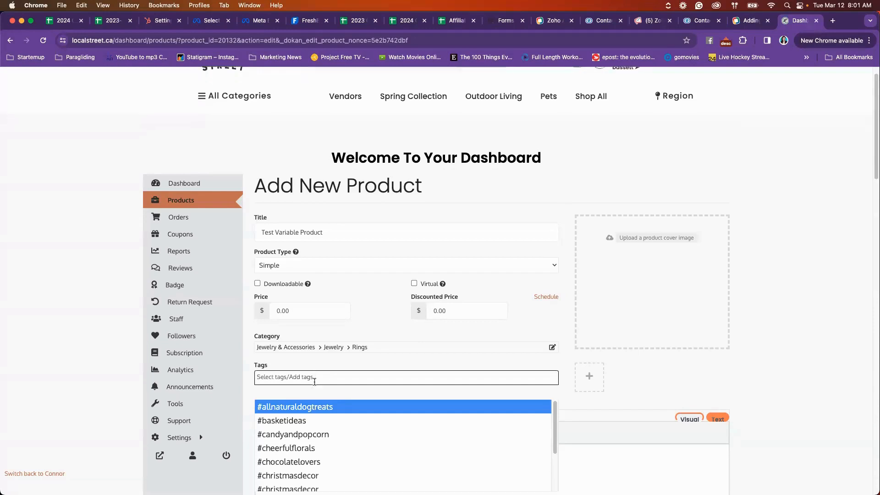
scroll(316, 380, down, 3)
click(326, 365)
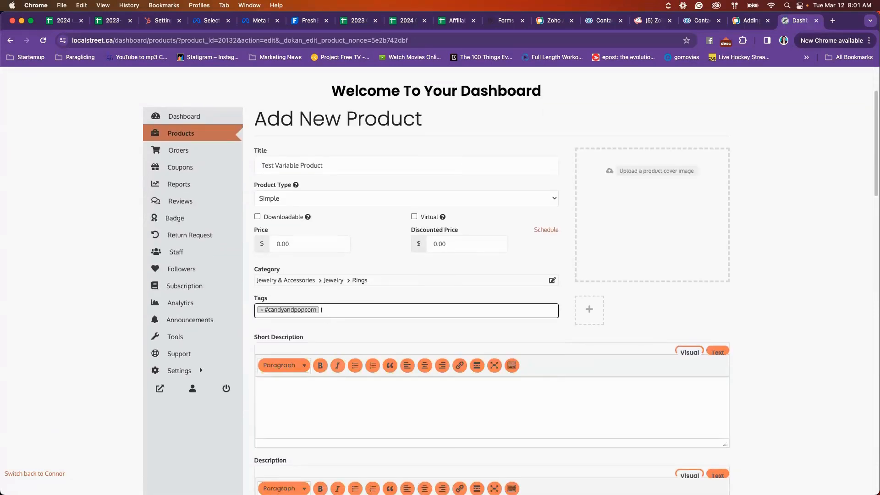
key(BackSpace)
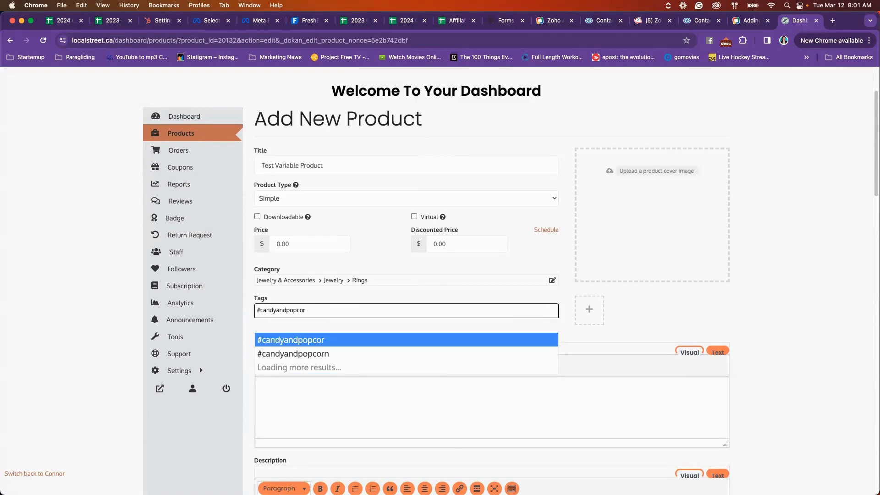
key(BackSpace)
key(BackSpace)
key(BackSpace)
key(BackSpace)
key(BackSpace)
key(BackSpace)
key(BackSpace)
key(BackSpace)
key(BackSpace)
key(BackSpace)
key(BackSpace)
key(BackSpace)
key(BackSpace)
key(BackSpace)
key(BackSpace)
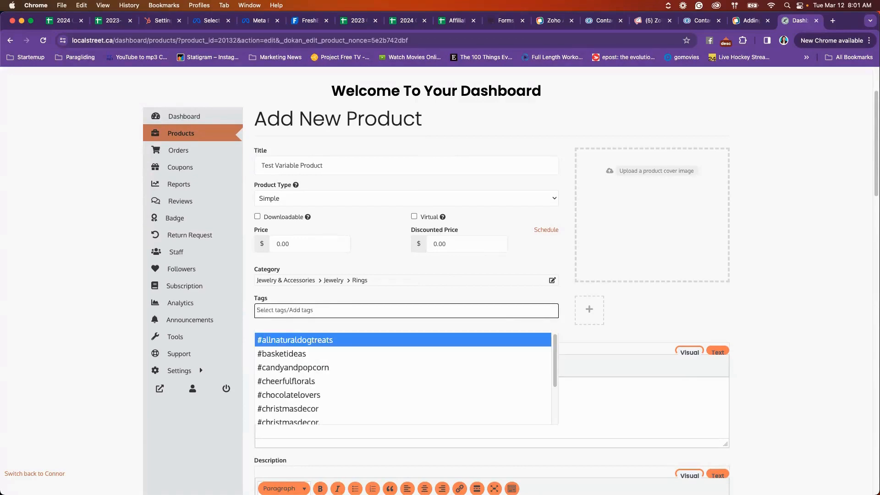
Add the new tag #marketing to the product.
text(#)
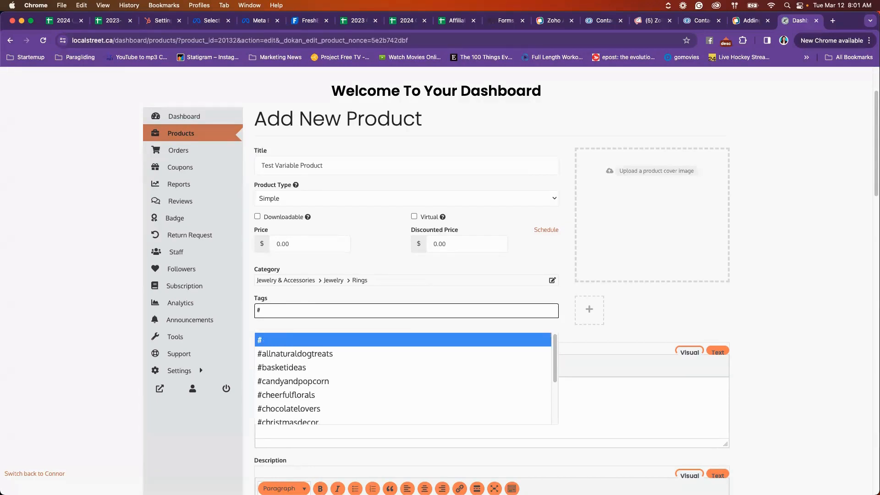
text(marketing)
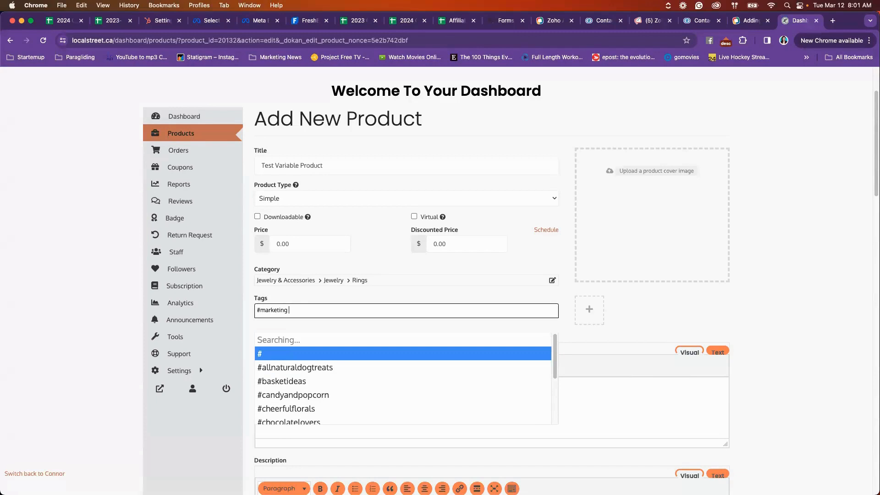
key(Return)
key(BackSpace)
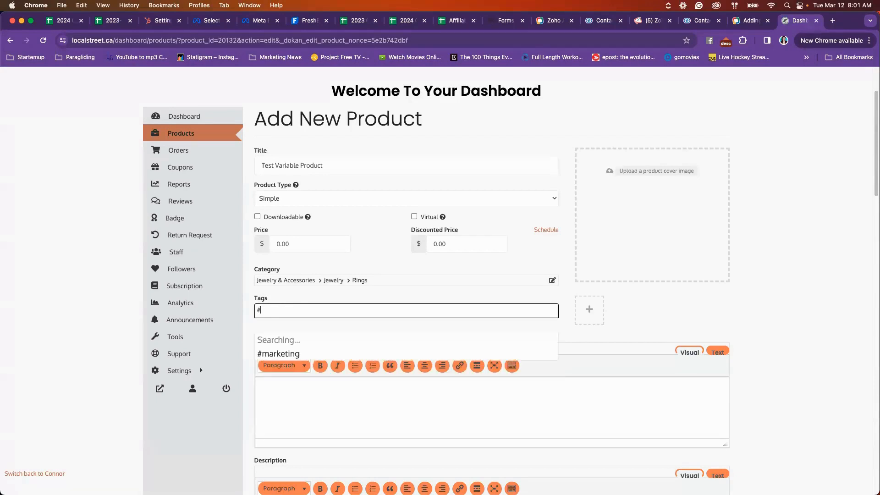
text(marketing)
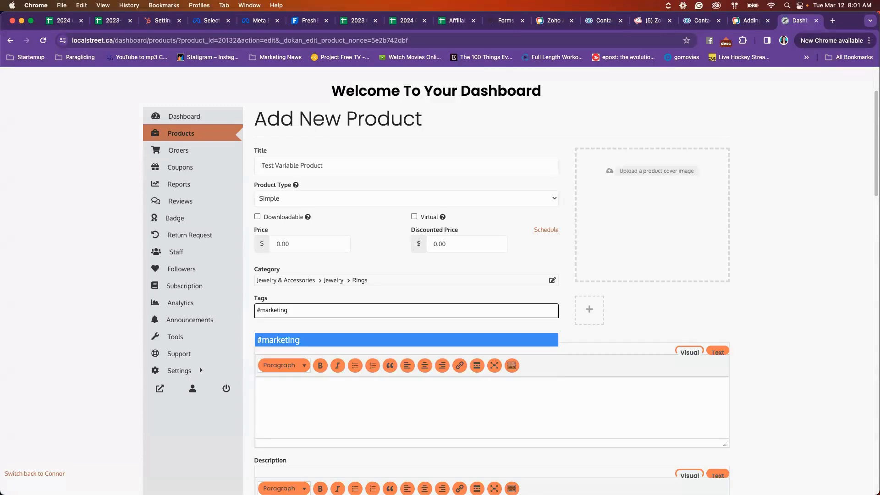
key(Return)
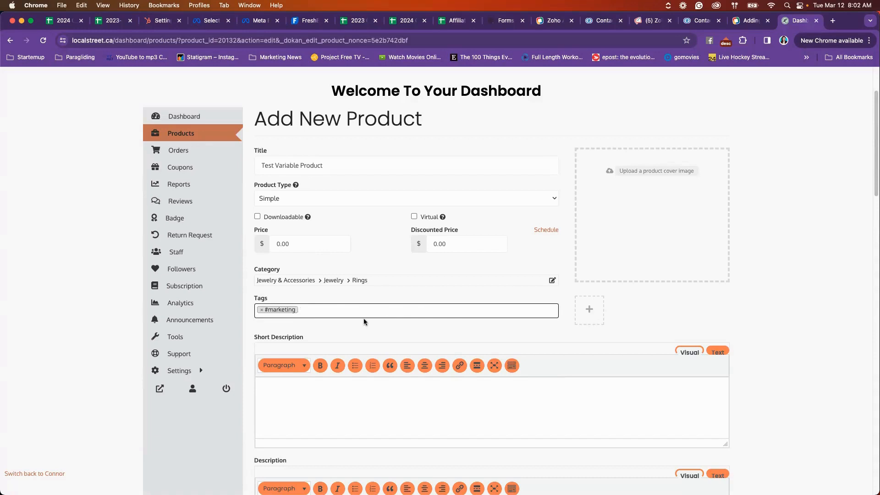
Look over the product's empty Short Description and Description editors.
scroll(363, 321, down, 2)
scroll(311, 376, down, 1)
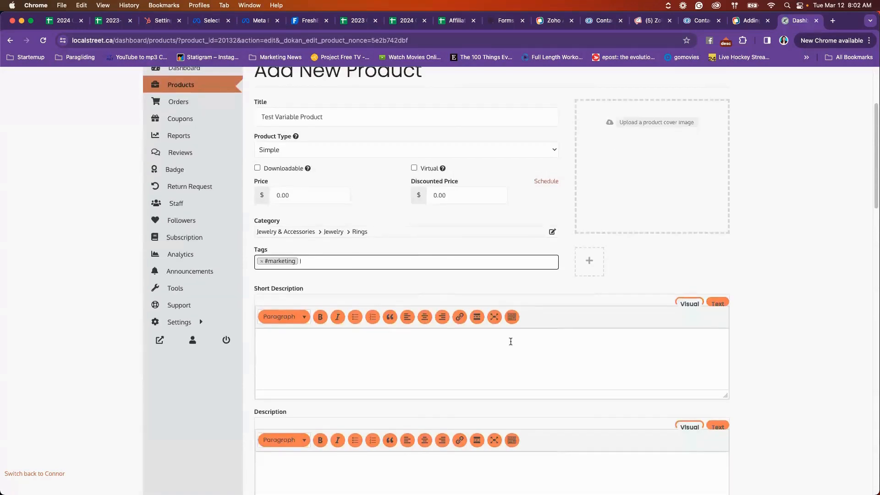
click(405, 357)
scroll(320, 302, down, 3)
scroll(339, 334, down, 4)
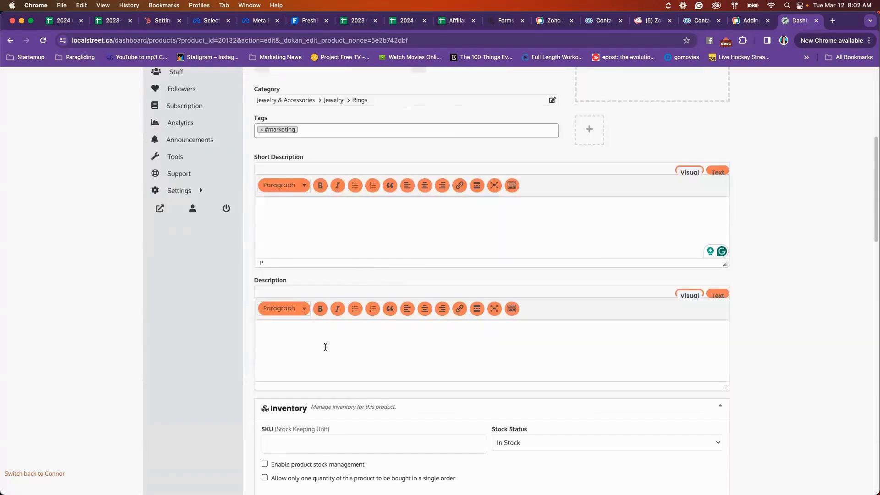
click(308, 342)
scroll(316, 339, down, 7)
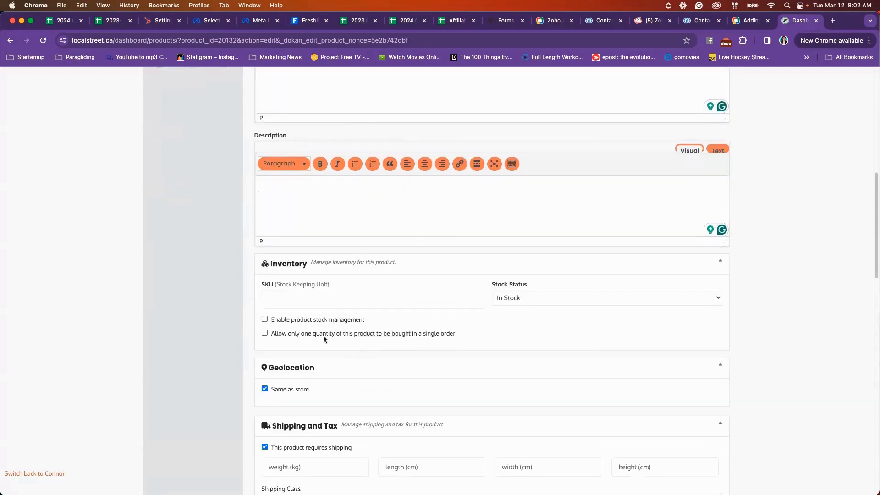
Examine the Inventory section's SKU field, Stock Status choices, and stock management and single-quantity options.
click(292, 299)
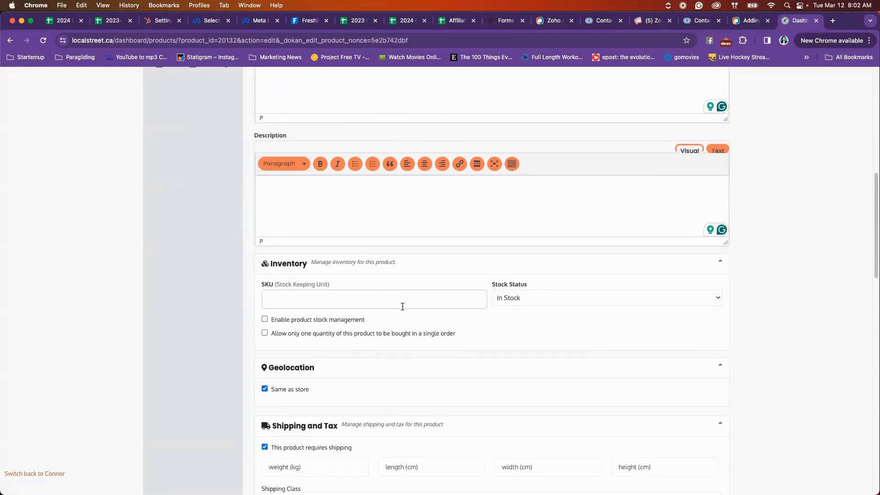
scroll(345, 308, down, 1)
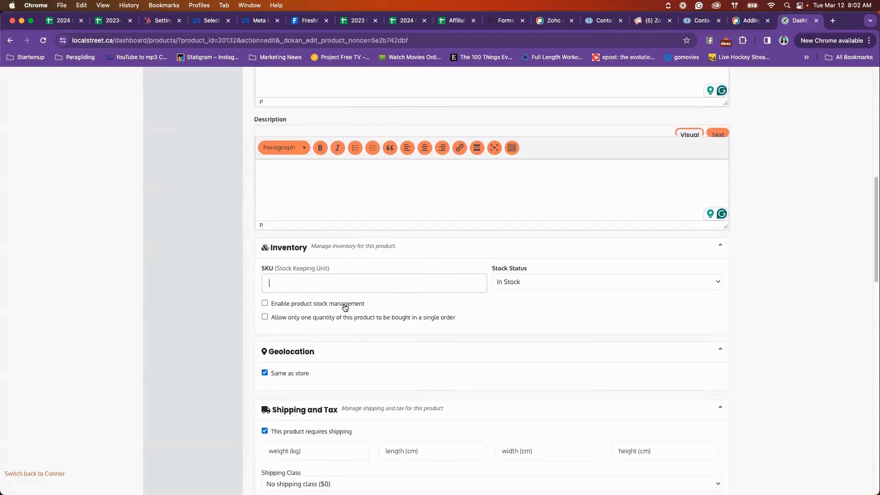
click(521, 282)
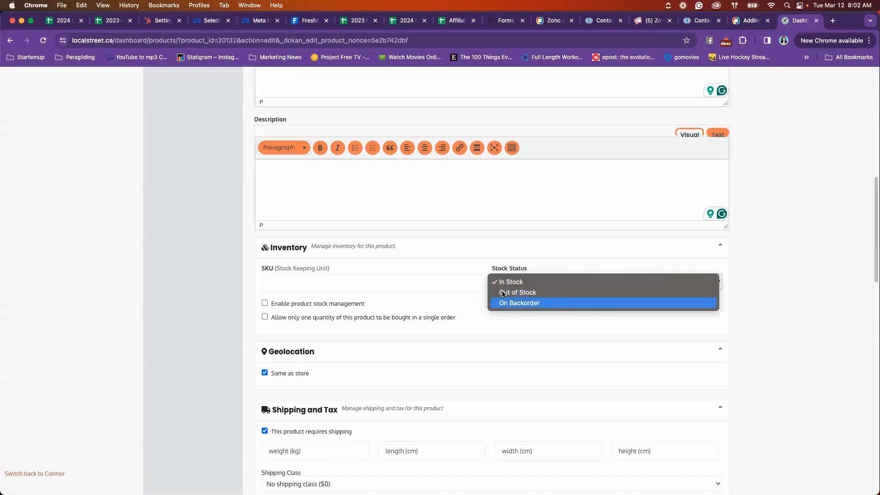
click(473, 246)
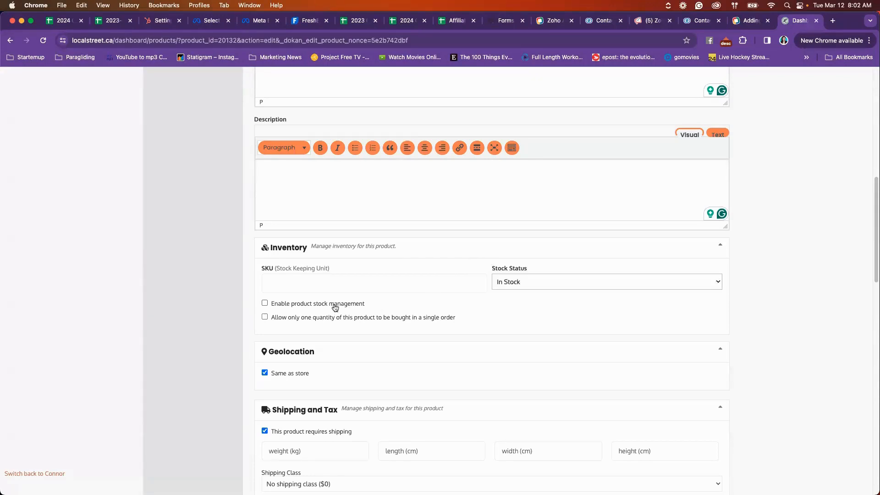
scroll(335, 307, down, 2)
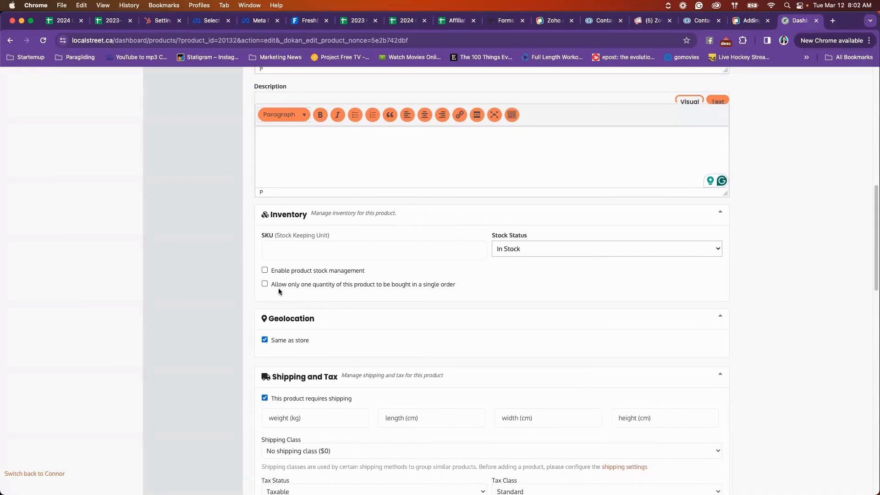
scroll(278, 291, down, 2)
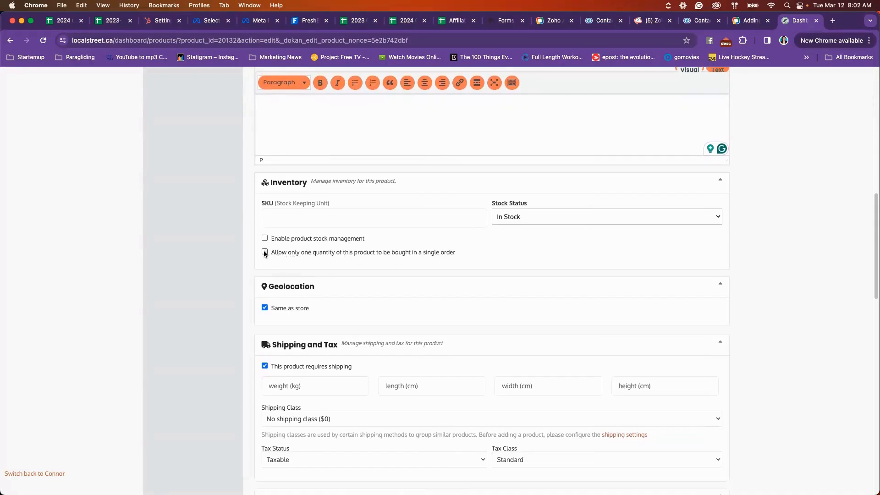
Try turning off the Same as store geolocation to view the product location map, and restore the option.
scroll(310, 348, down, 5)
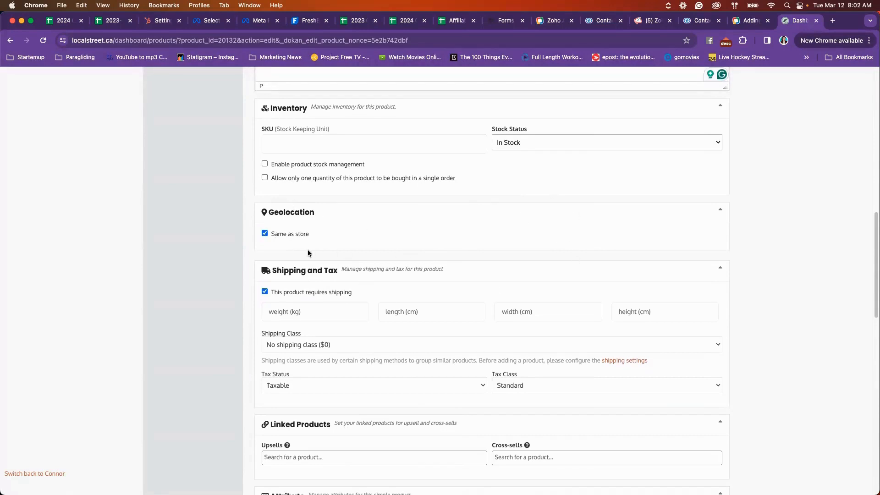
click(264, 233)
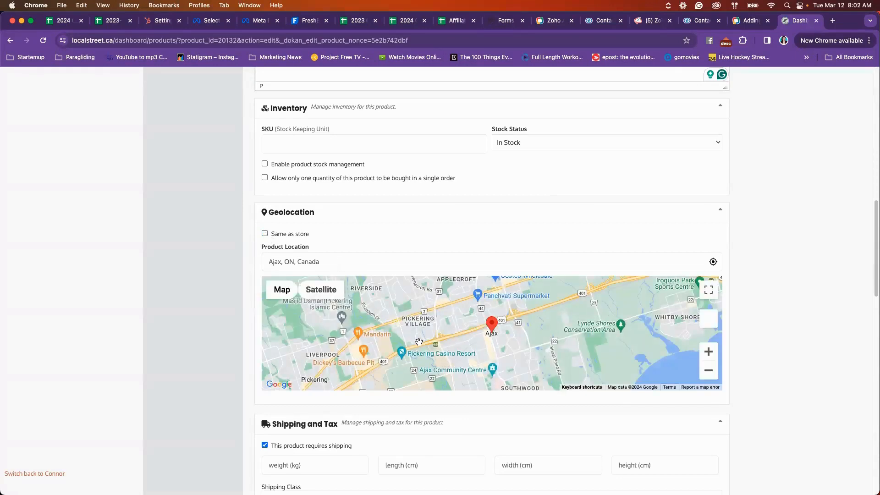
scroll(418, 342, down, 1)
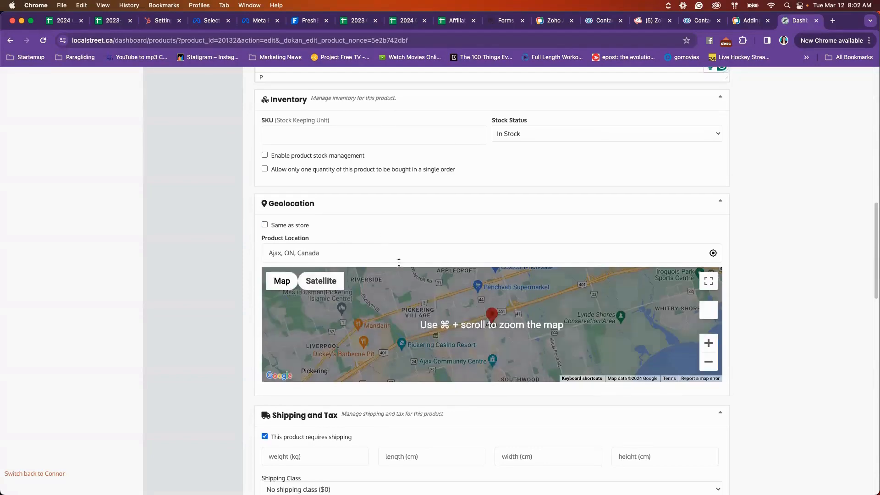
click(265, 225)
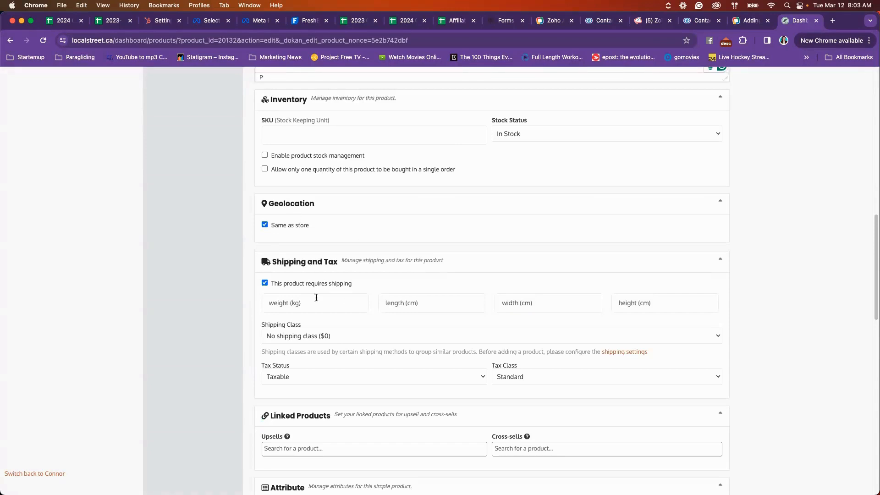
Try the Free Shipping class for the product, and set the shipping class to Local Pickup instead.
scroll(316, 298, down, 2)
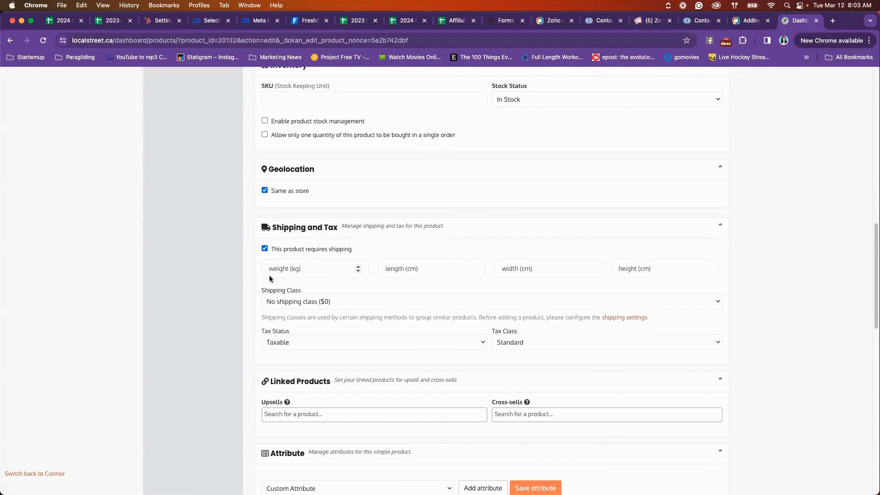
scroll(291, 315, down, 1)
click(335, 287)
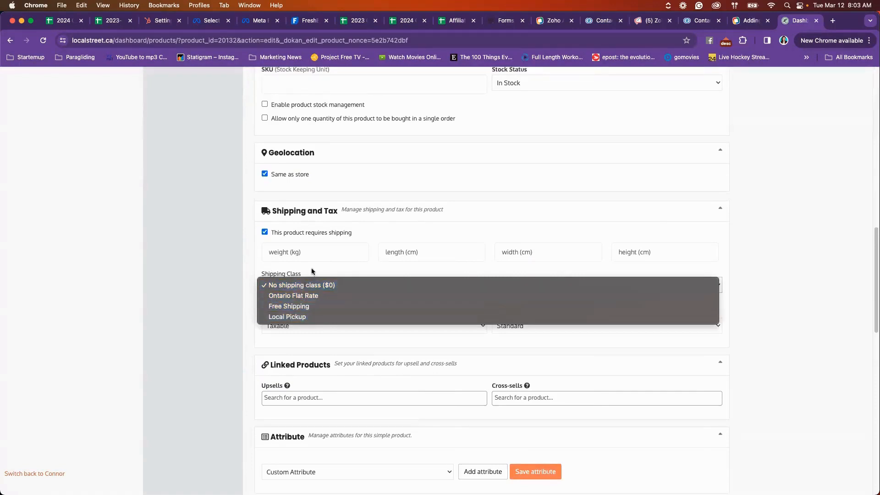
click(303, 306)
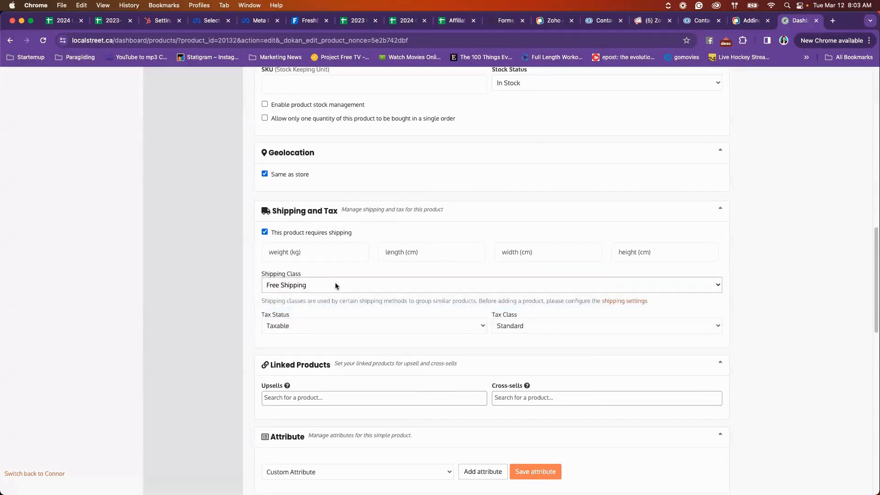
key(Tab)
key(Tab)
key(Tab)
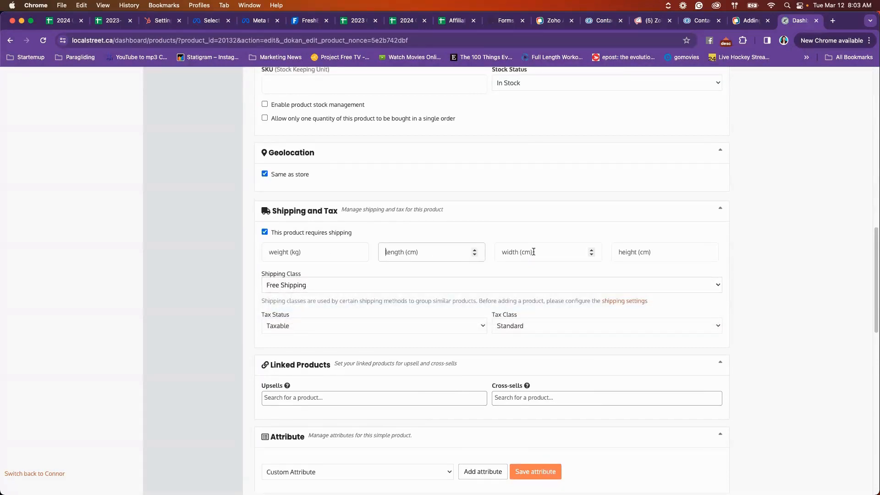
click(302, 285)
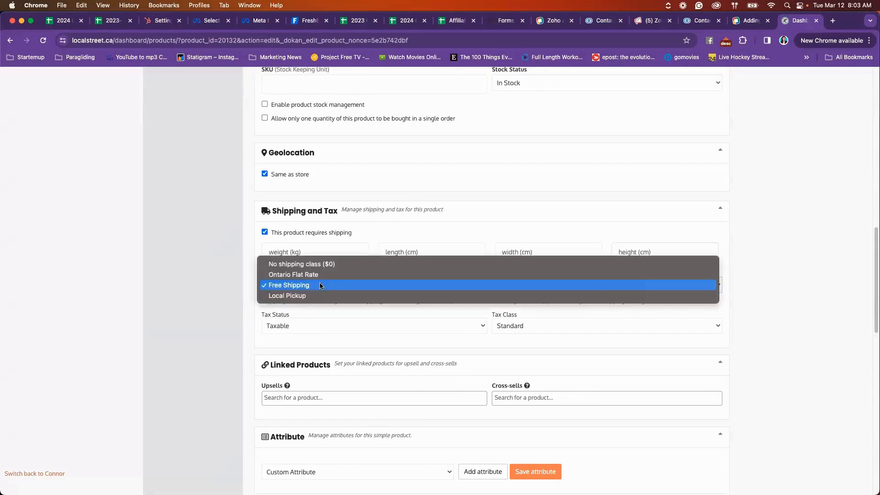
click(297, 297)
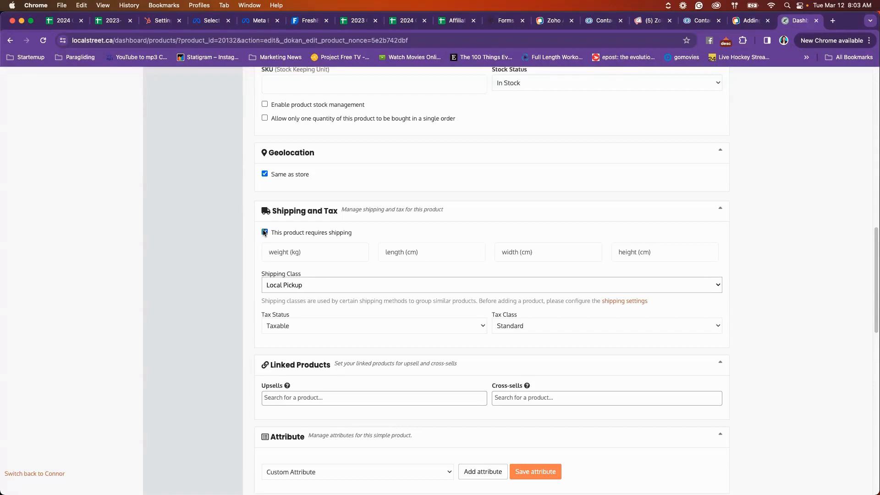
Review the Tax Status and Tax Class choices, and set the product's tax status to None.
scroll(332, 332, down, 1)
click(319, 326)
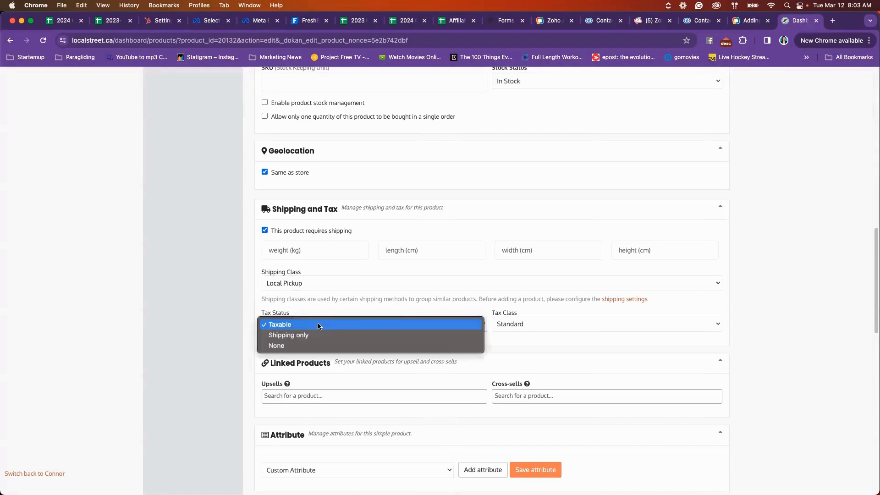
click(536, 324)
click(536, 324)
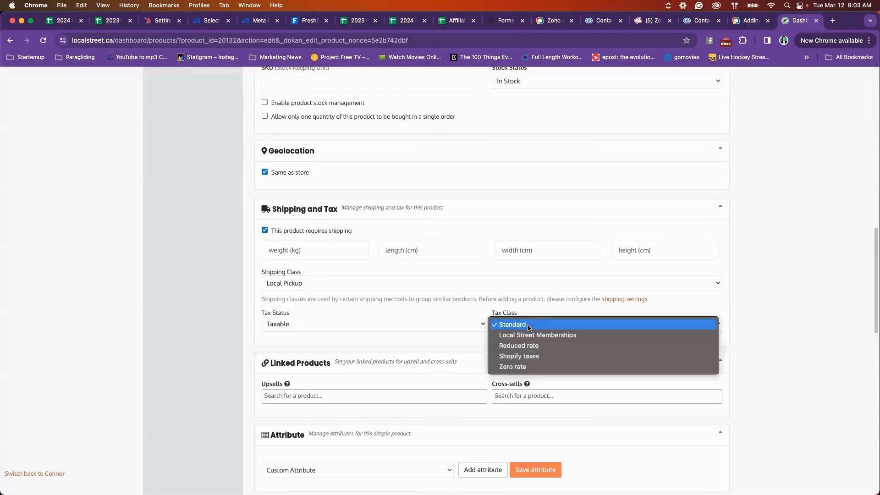
click(453, 321)
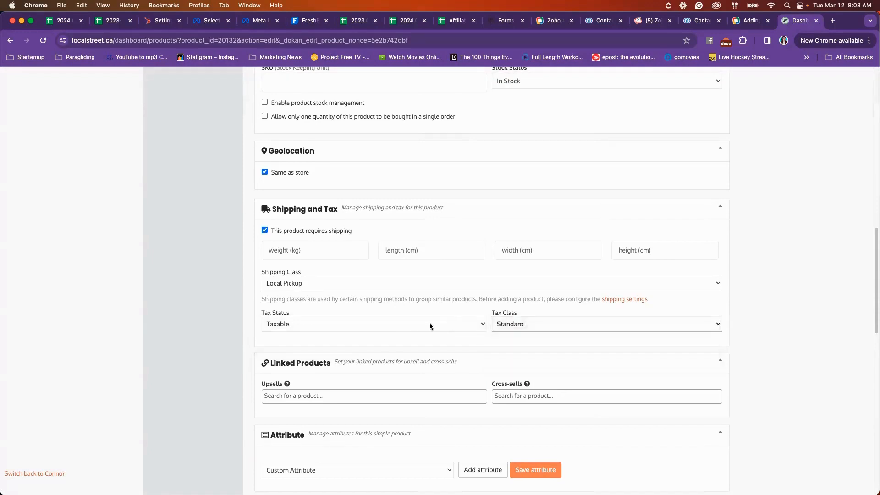
scroll(392, 330, down, 3)
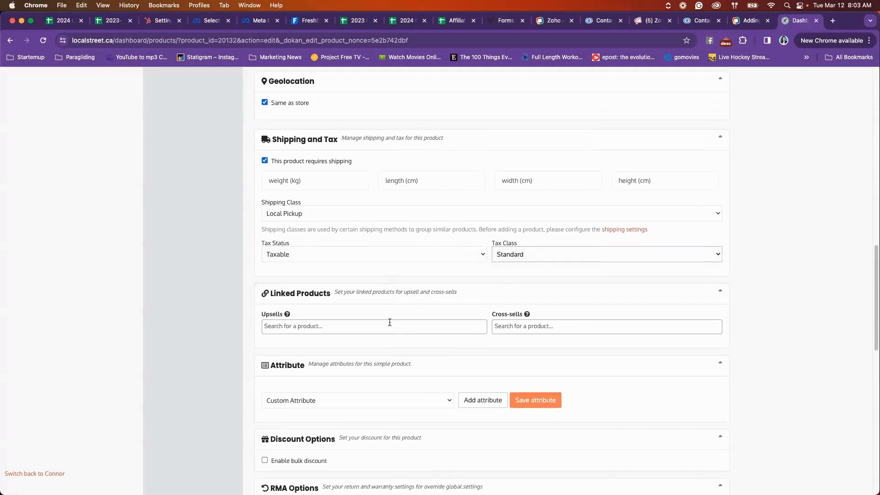
click(353, 254)
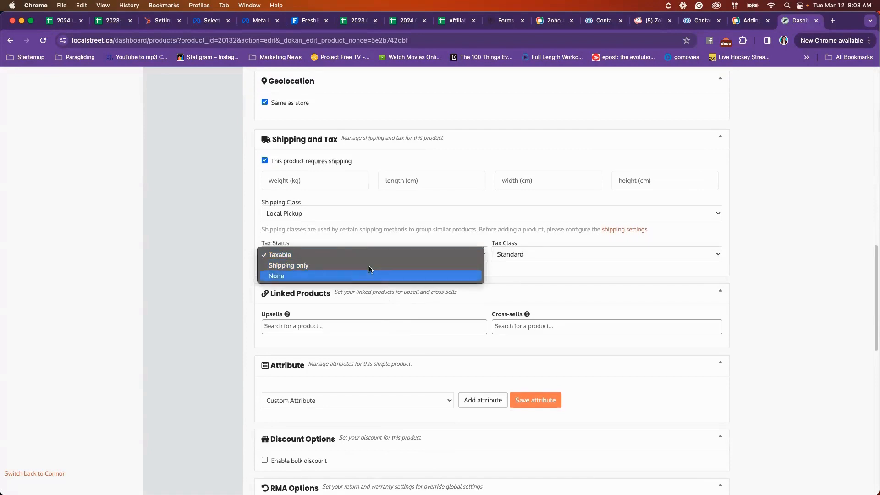
click(359, 275)
click(538, 255)
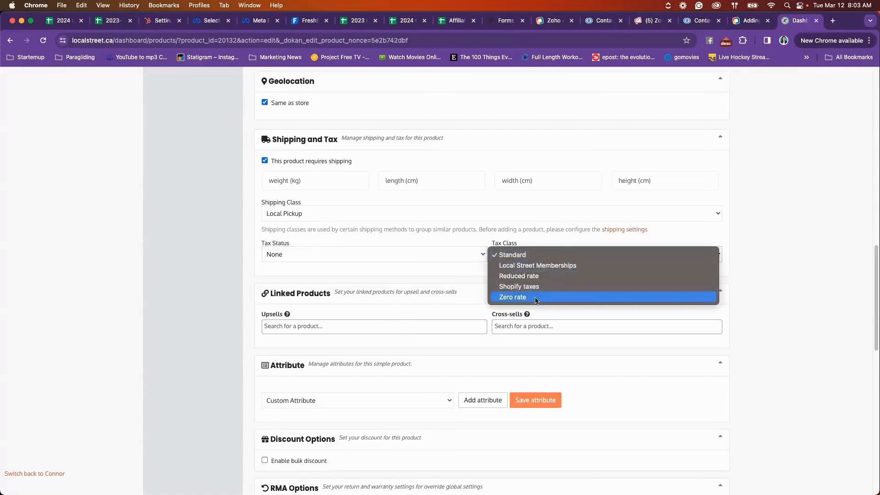
click(414, 267)
Read the explanation of Upsells in the Linked Products section and check its product search field.
scroll(391, 334, down, 4)
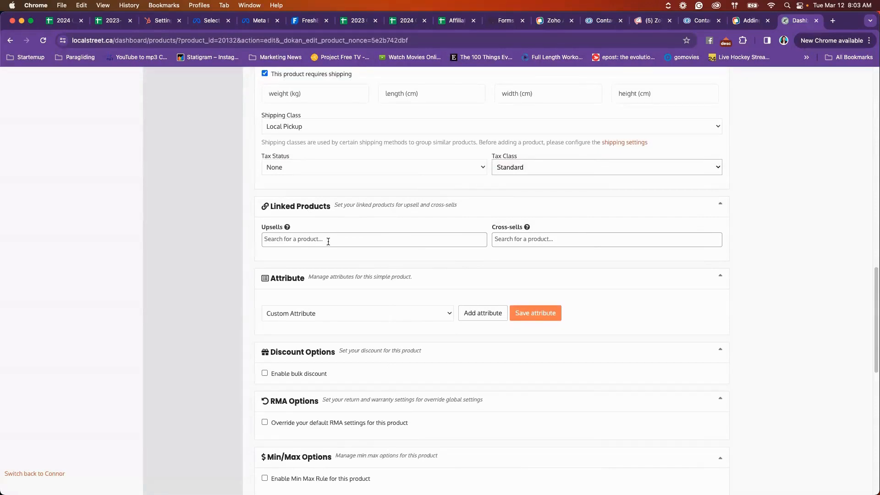
mouse_move(287, 227)
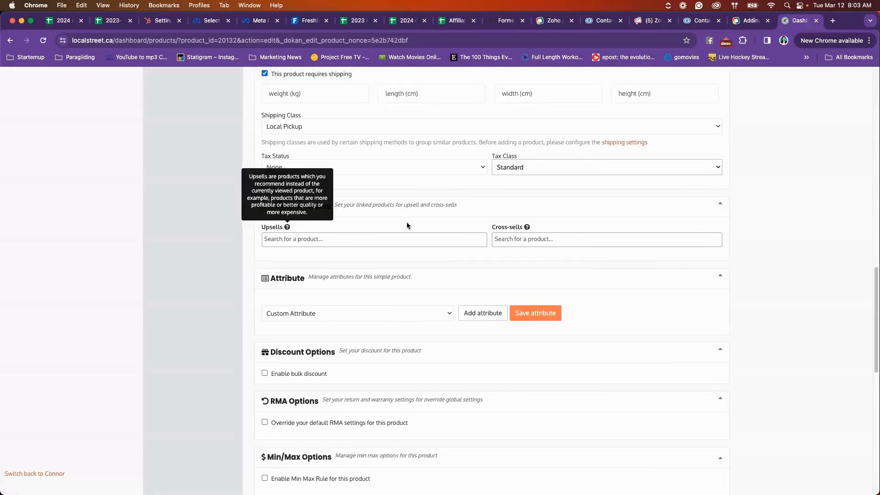
click(319, 240)
click(361, 221)
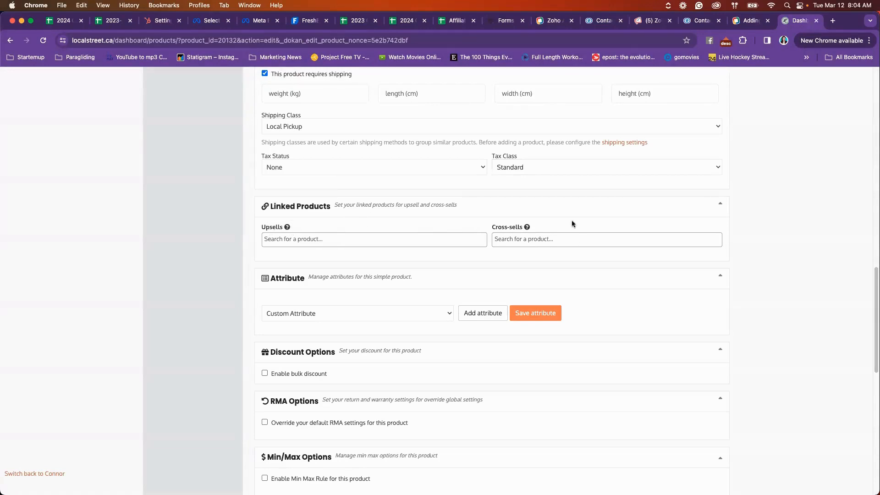
Check the attribute choices offered in the product's Attribute section and keep Custom Attribute.
scroll(383, 336, down, 2)
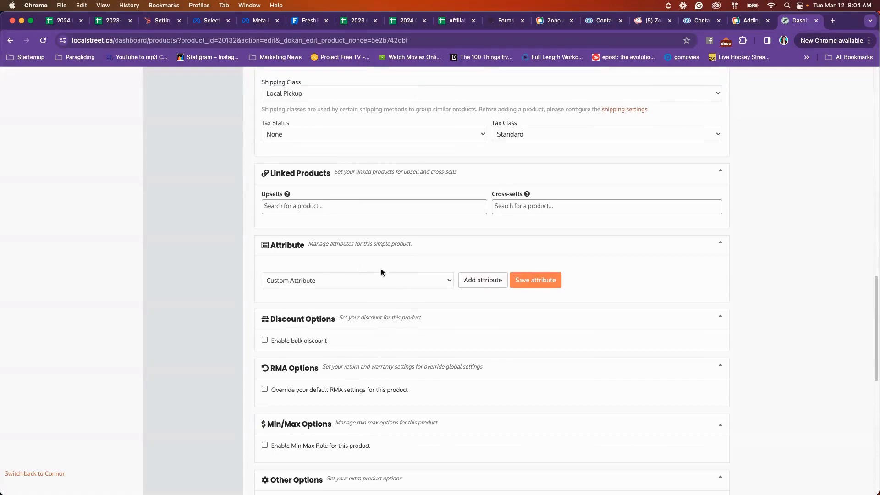
click(429, 279)
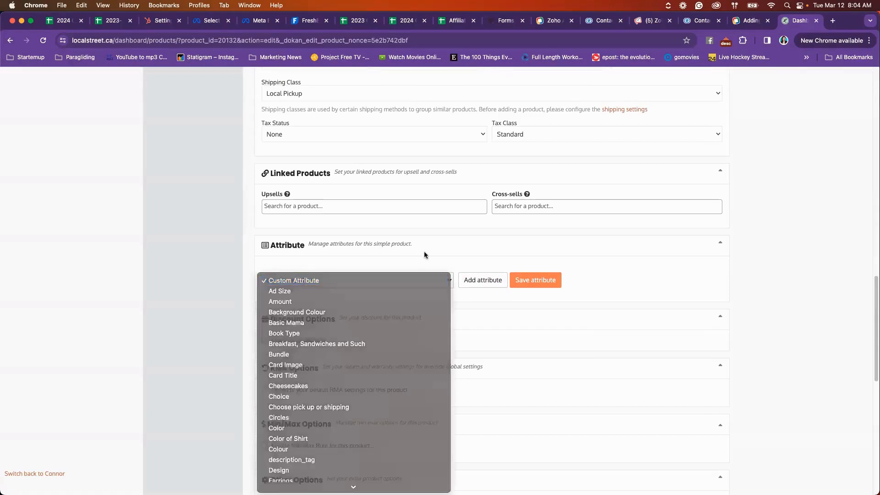
click(425, 255)
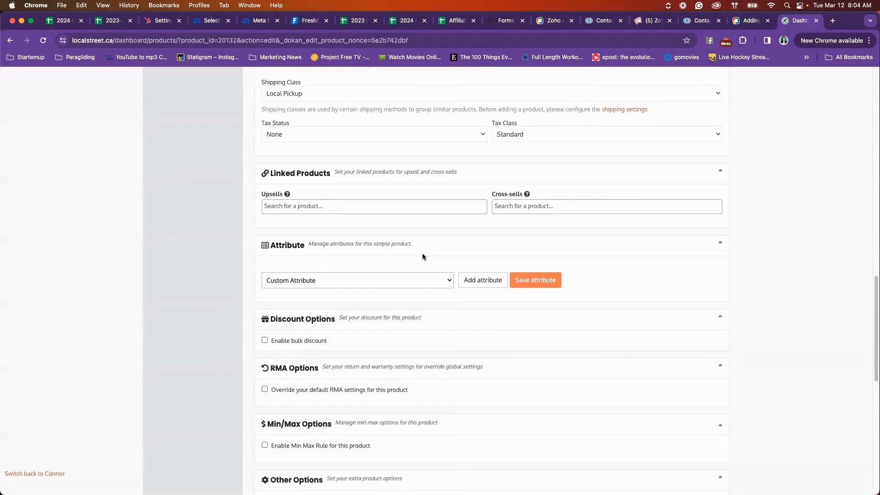
Review the Discount, RMA, Min/Max, Other Options and Advertise Product sections of the product form.
scroll(416, 345, down, 1)
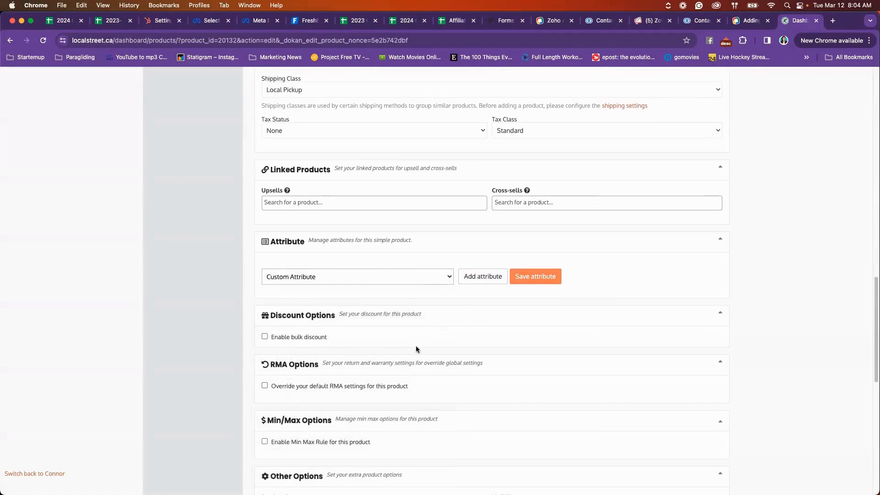
scroll(416, 345, down, 5)
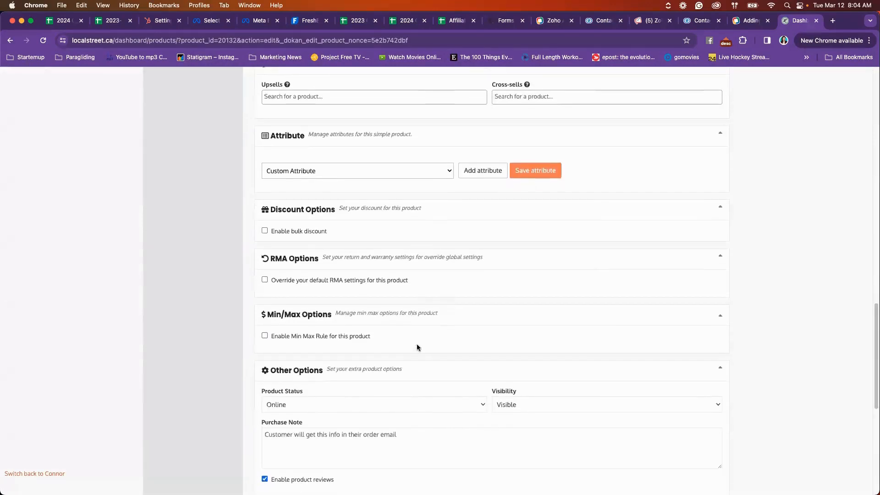
scroll(416, 347, down, 2)
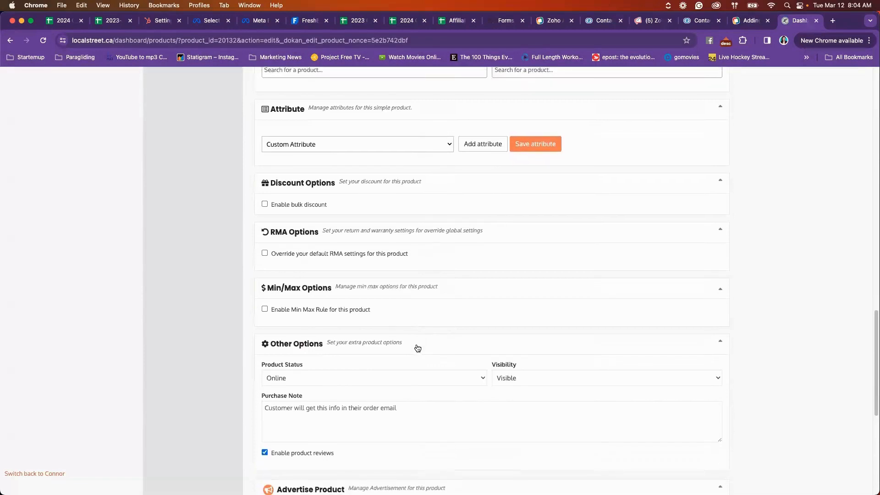
scroll(417, 347, down, 1)
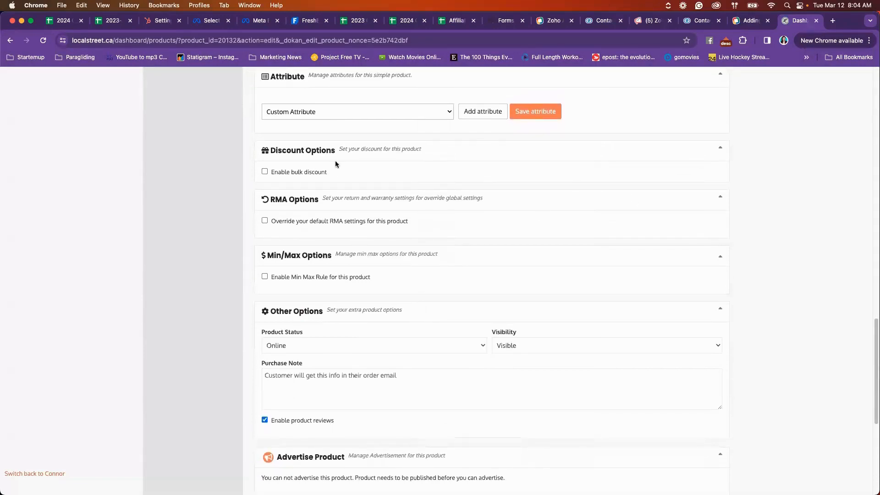
scroll(367, 434, down, 6)
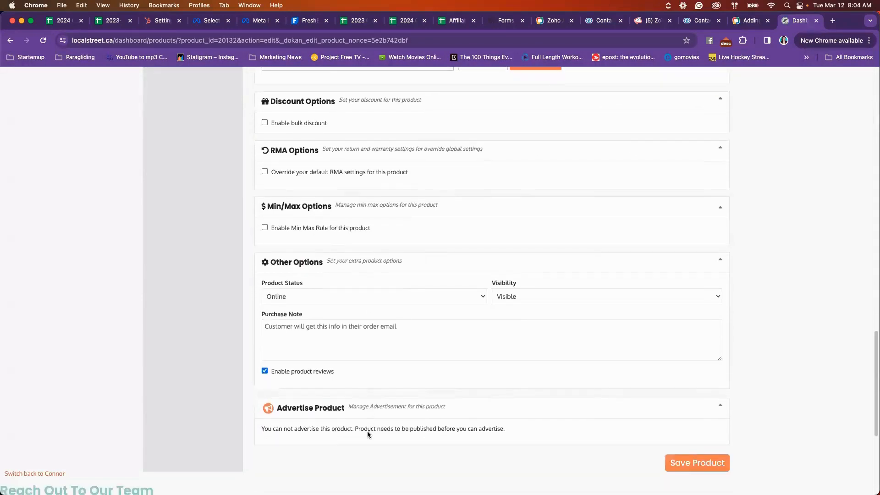
scroll(367, 434, up, 3)
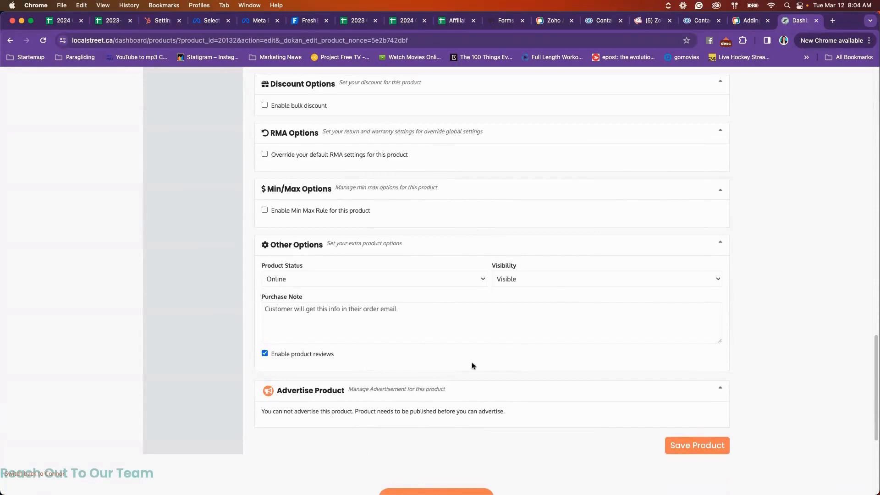
scroll(463, 362, up, 10)
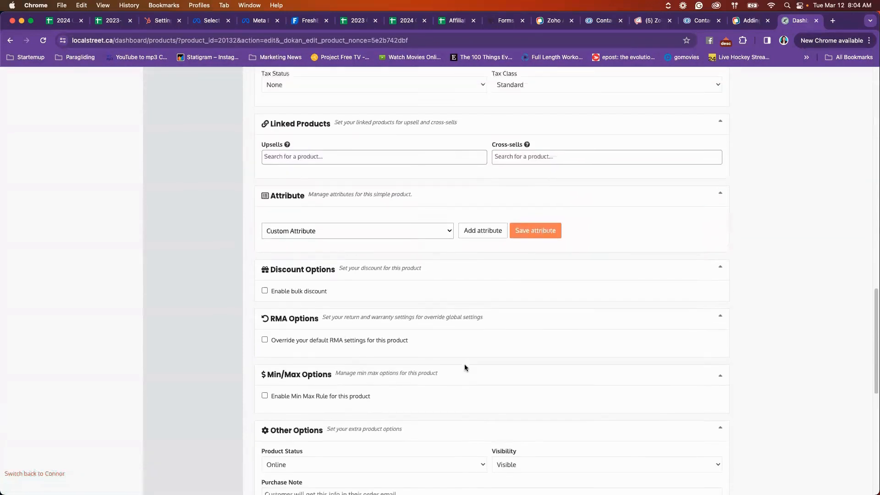
scroll(392, 407, down, 4)
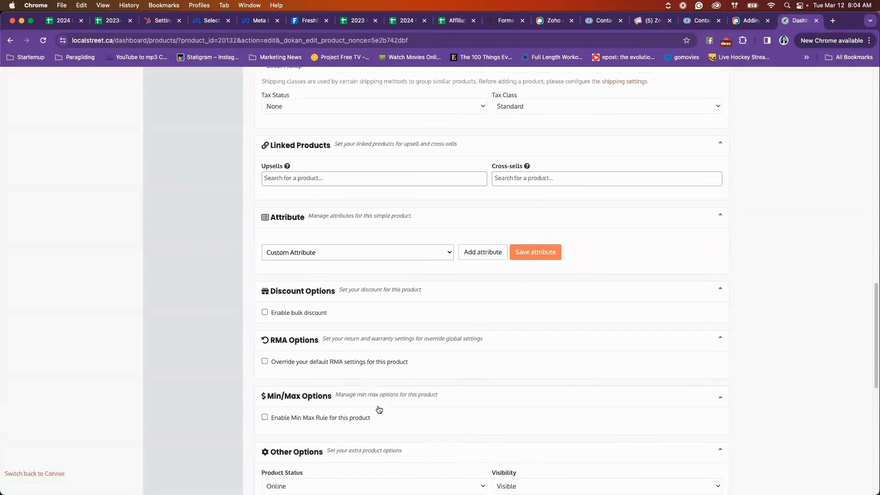
scroll(355, 426, down, 4)
Set the product type of Test Variable Product to Variable.
scroll(361, 458, up, 20)
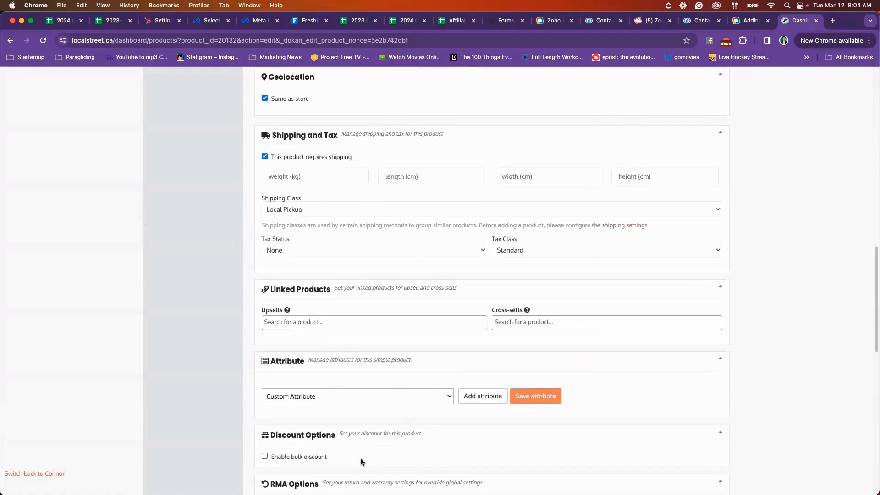
scroll(361, 458, up, 20)
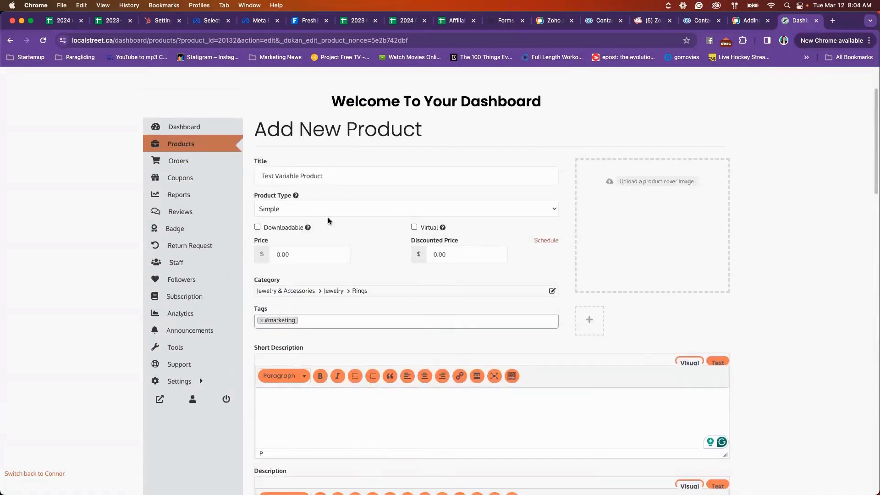
click(320, 209)
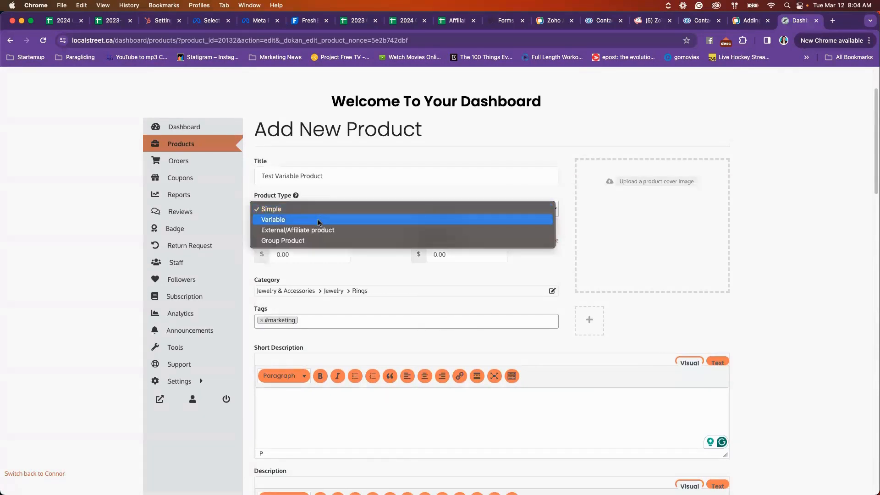
click(320, 220)
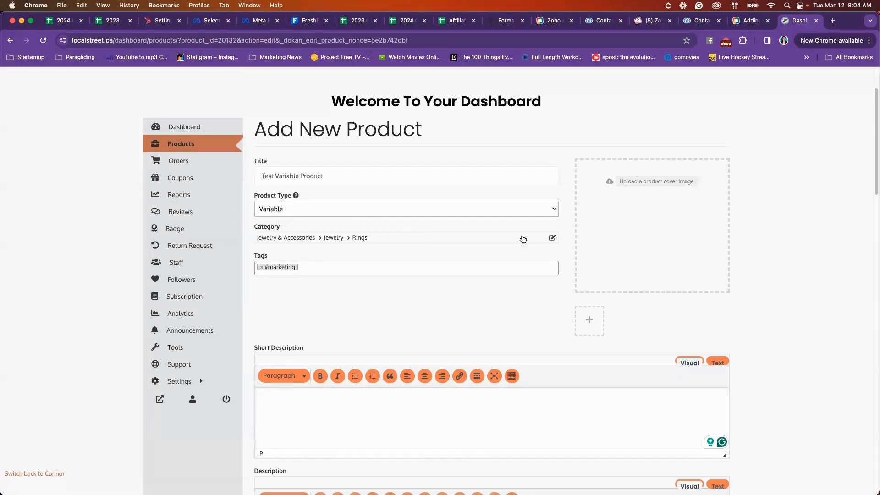
Switch the product type back to Simple to compare the form's fields, and return it to Variable.
click(412, 210)
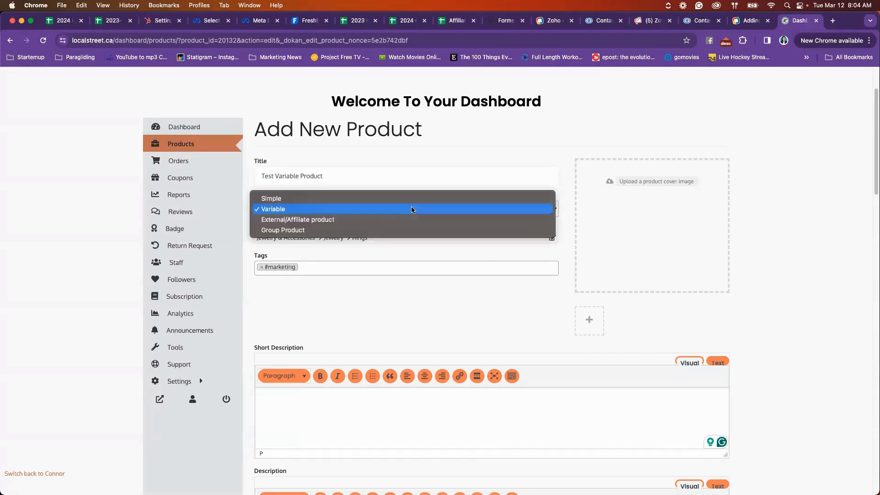
click(343, 199)
click(361, 211)
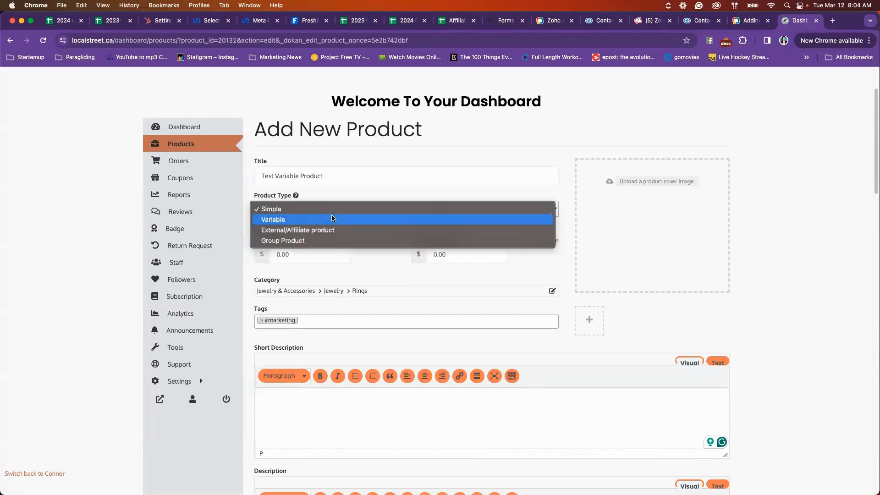
click(331, 216)
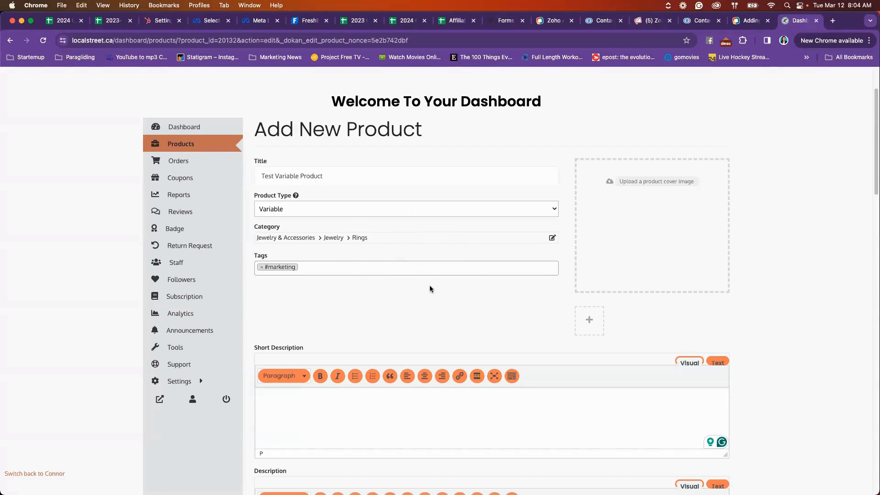
Review the variable product form through to Attribute and Variation, and read the note on adding variations.
scroll(430, 288, down, 1)
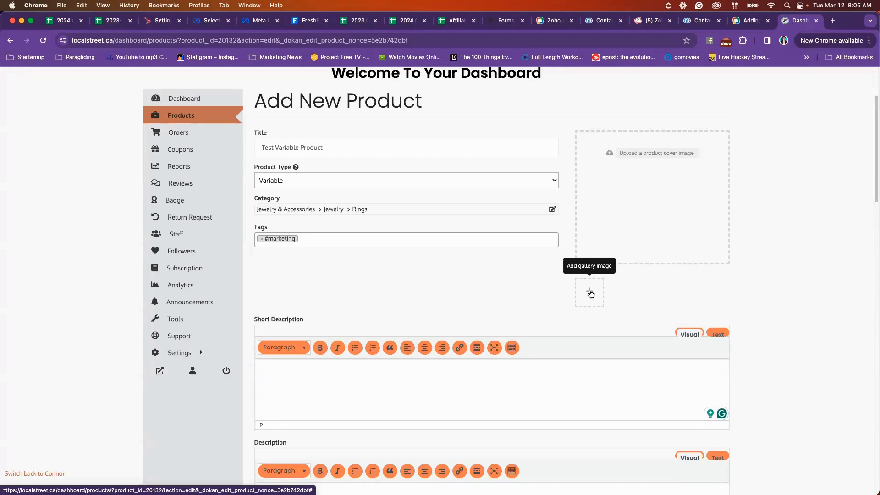
scroll(535, 298, down, 1)
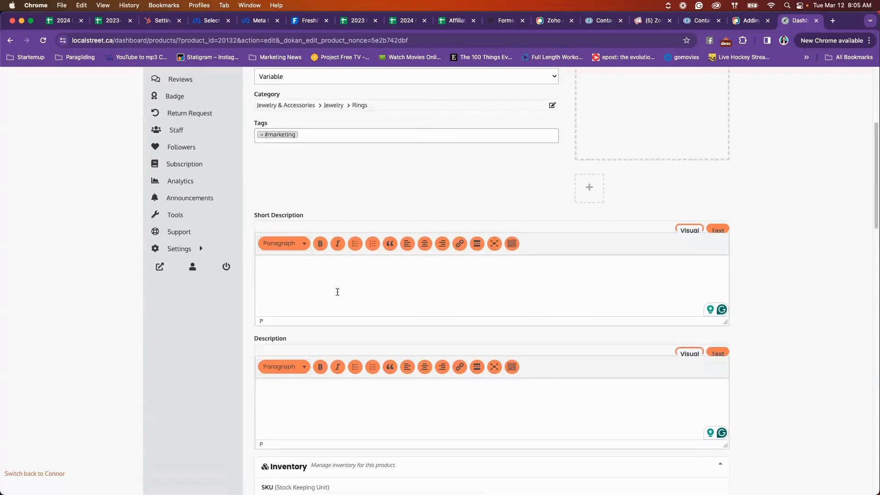
scroll(334, 304, down, 8)
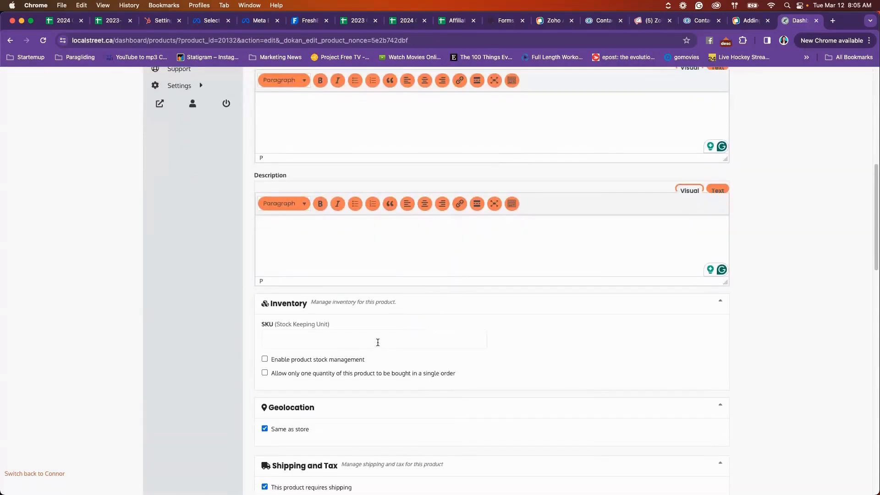
scroll(426, 328, down, 1)
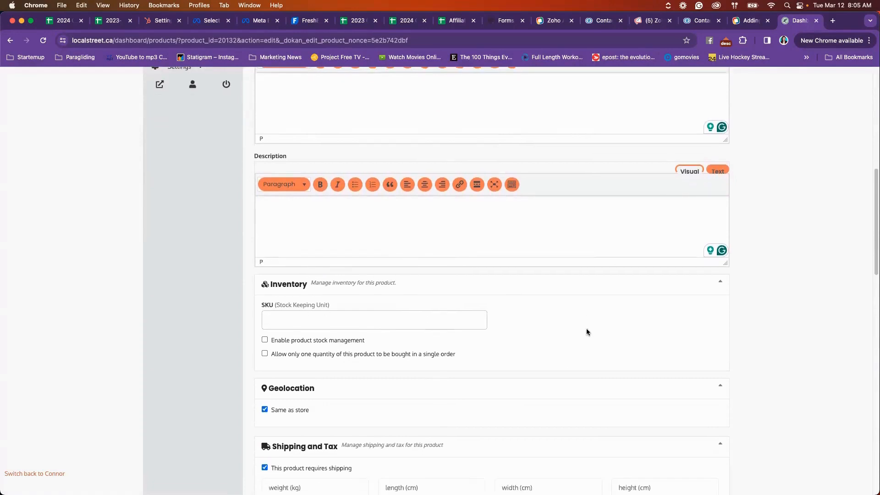
scroll(348, 302, down, 2)
scroll(398, 327, down, 3)
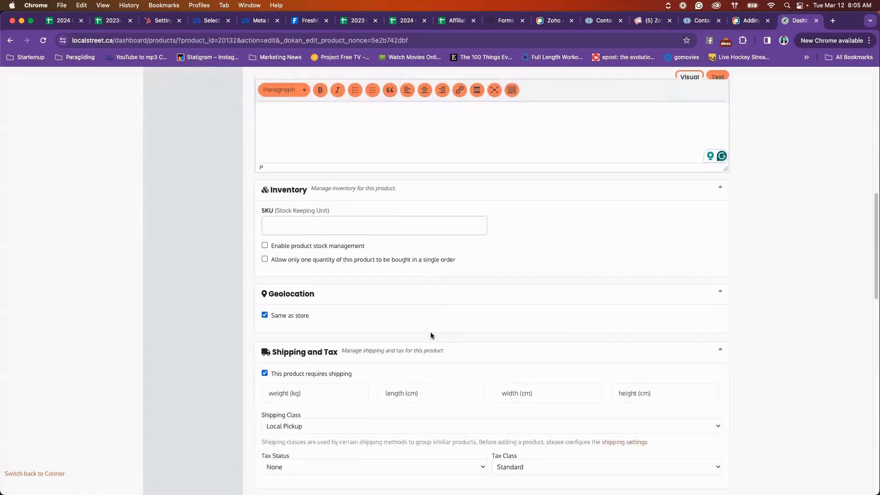
scroll(384, 331, down, 10)
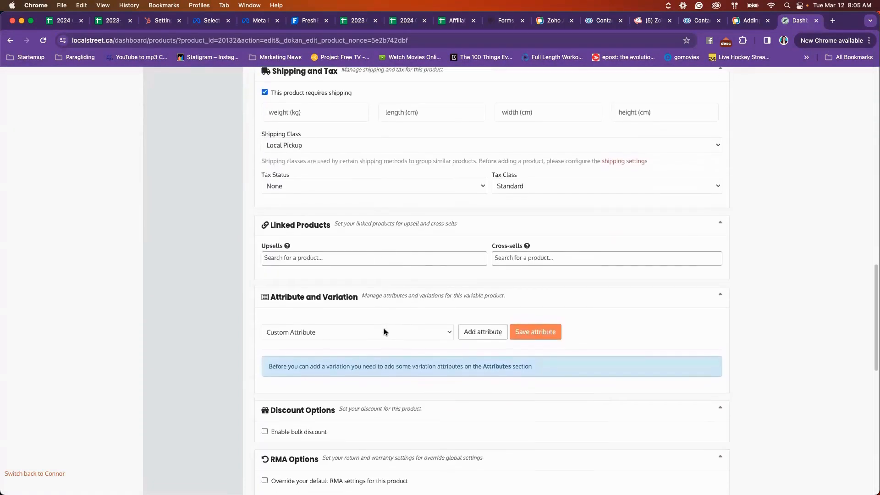
scroll(387, 329, down, 3)
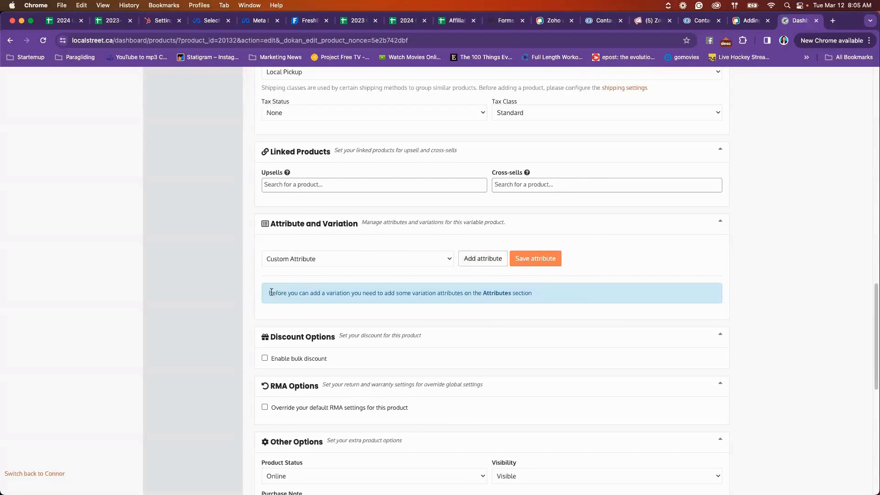
drag(269, 293, 545, 298)
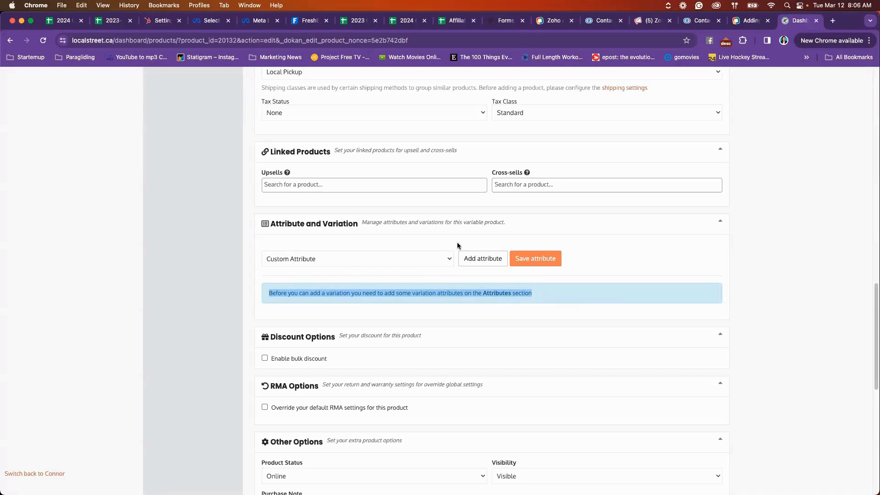
Look through the predefined attributes available for the variable product, from Custom Attribute down to Writing.
click(479, 260)
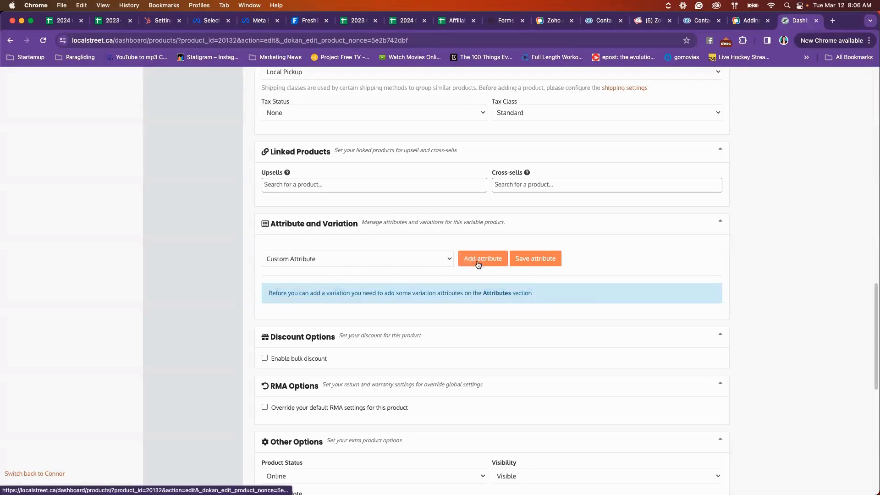
click(428, 259)
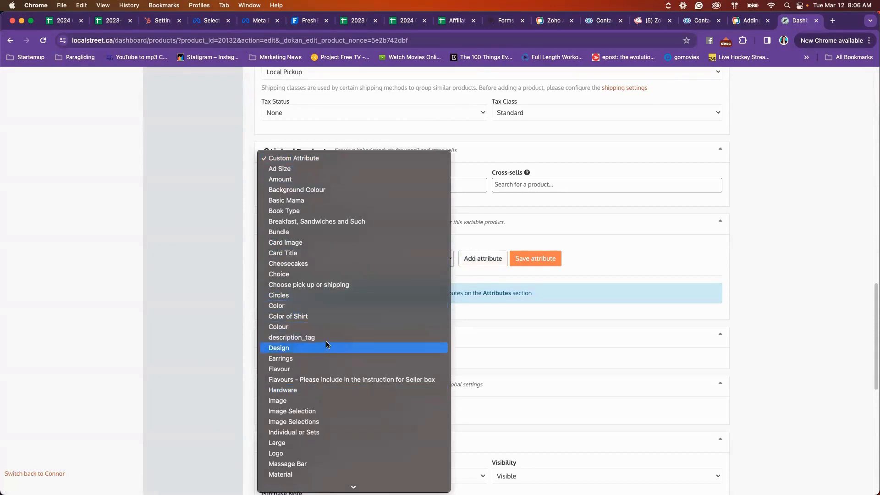
scroll(326, 341, down, 2)
scroll(327, 344, down, 10)
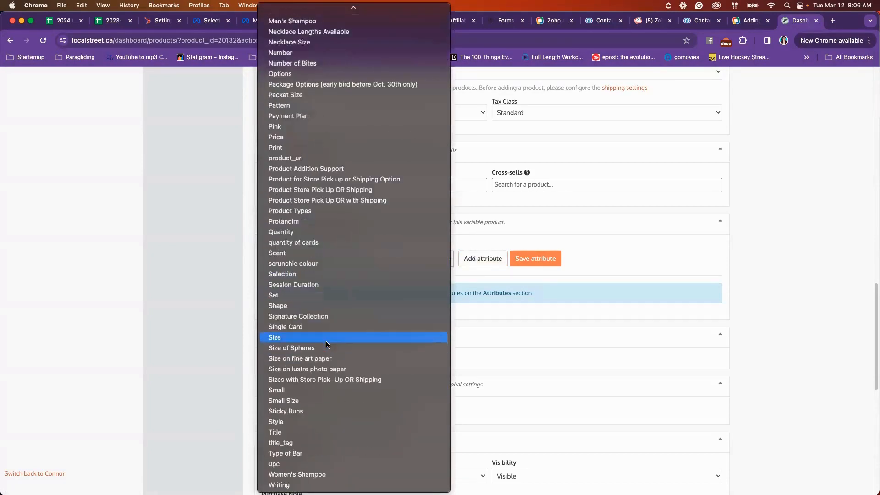
scroll(328, 362, up, 10)
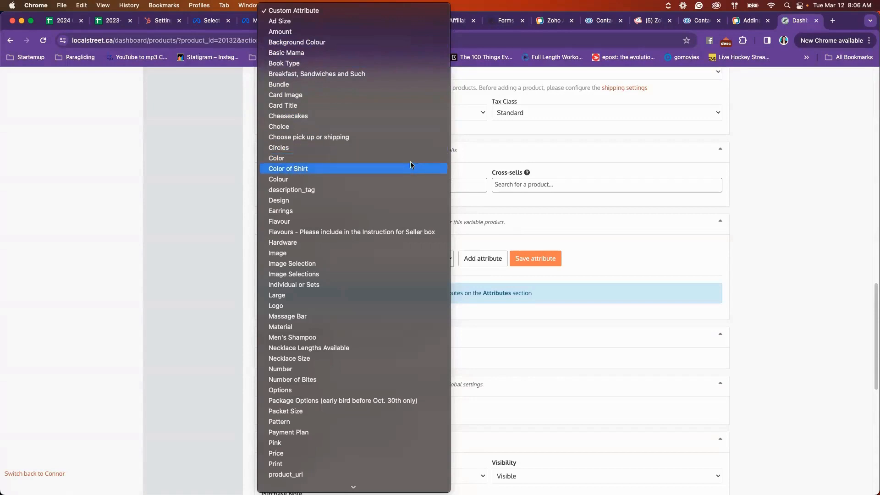
scroll(328, 303, down, 3)
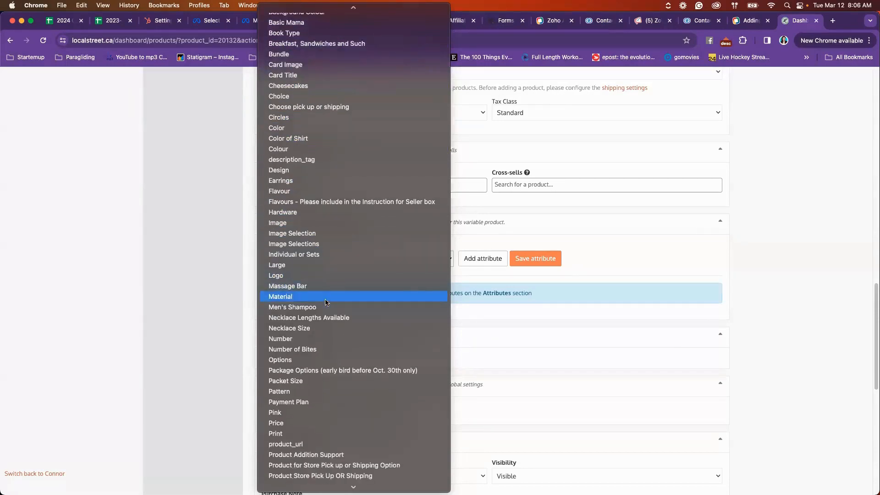
scroll(323, 326, down, 11)
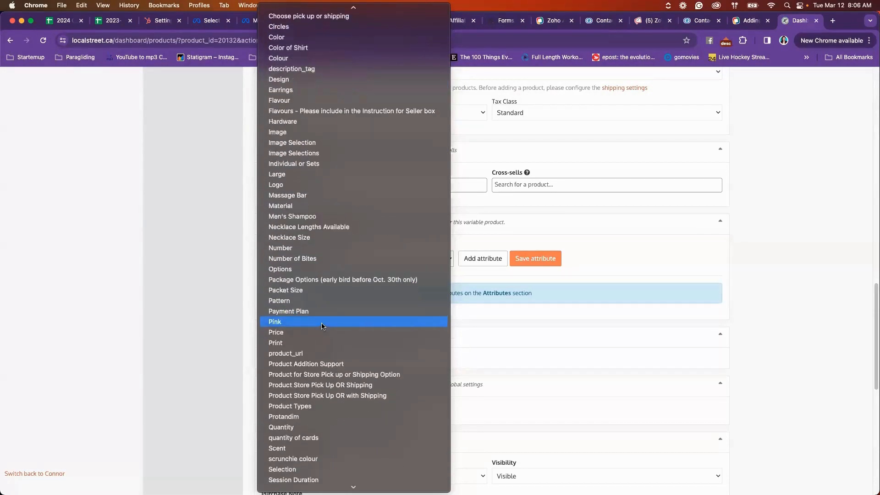
scroll(322, 326, down, 10)
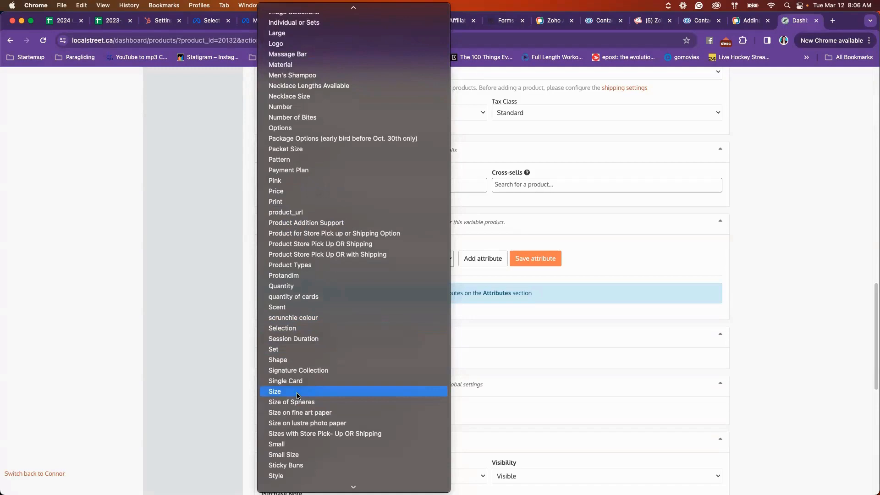
scroll(296, 395, down, 5)
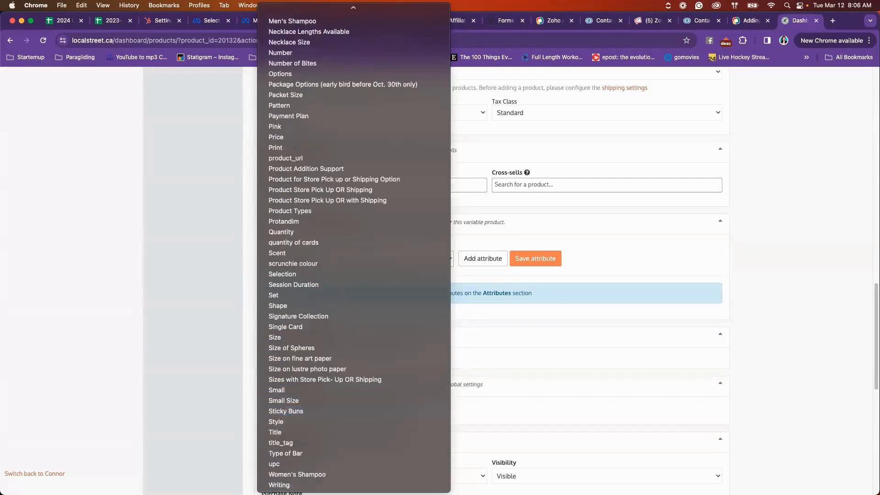
scroll(322, 422, up, 10)
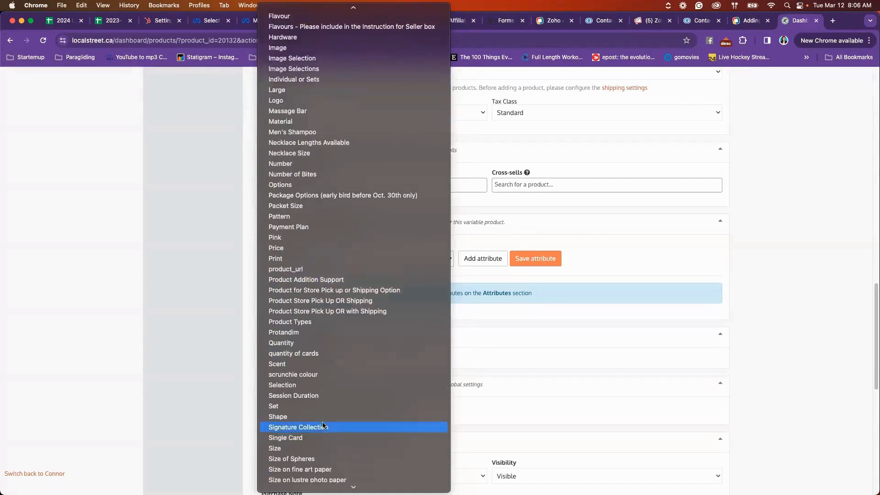
scroll(322, 425, up, 2)
scroll(359, 386, up, 15)
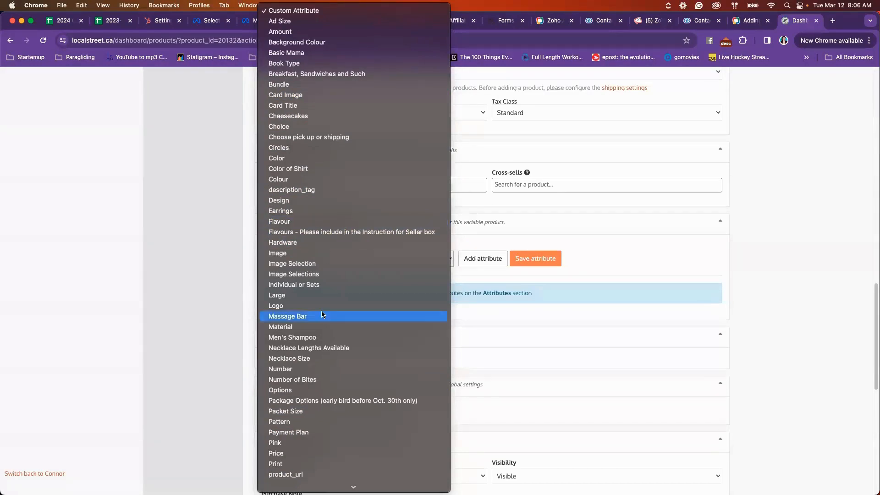
scroll(332, 348, down, 10)
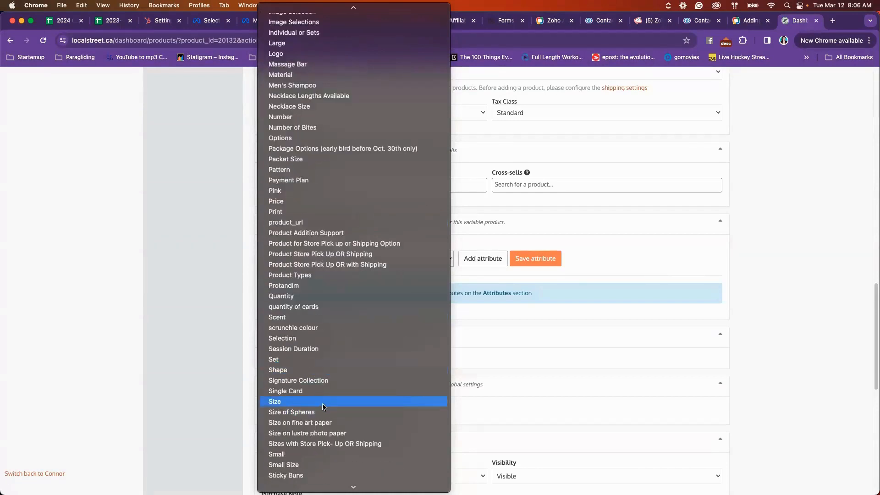
Add the predefined Size attribute to the product's Attribute and Variation section.
click(357, 400)
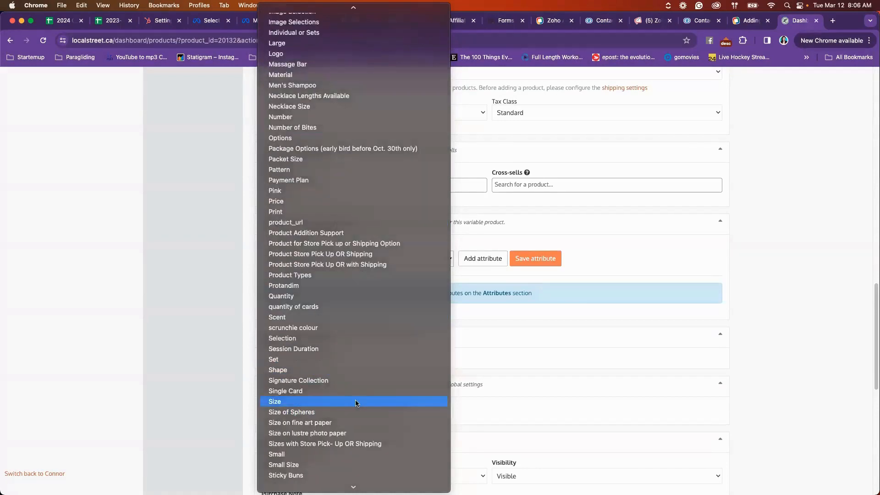
click(538, 259)
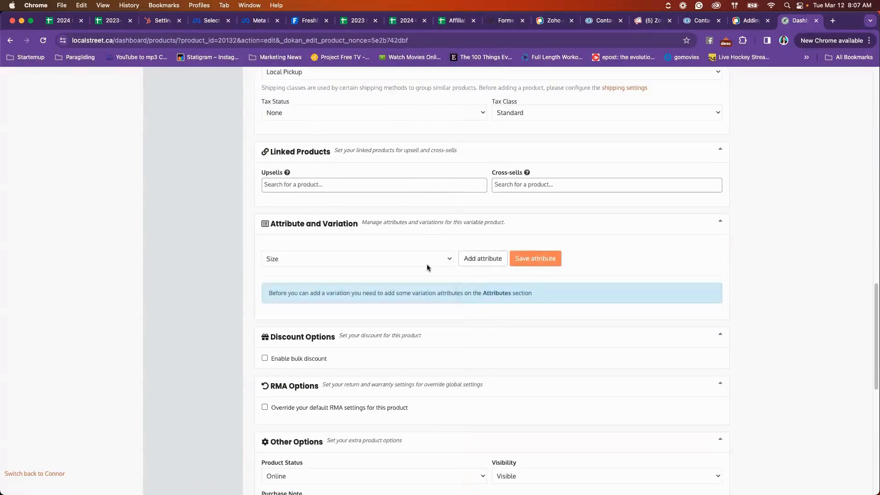
click(468, 266)
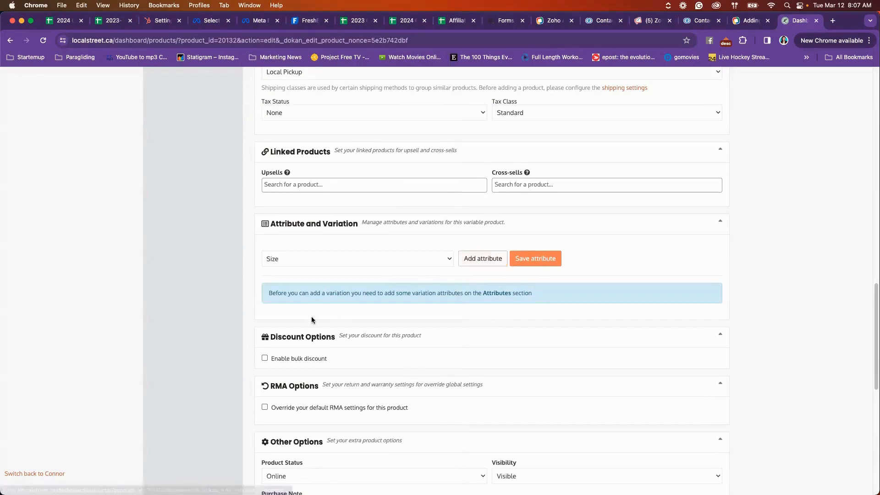
scroll(380, 360, down, 3)
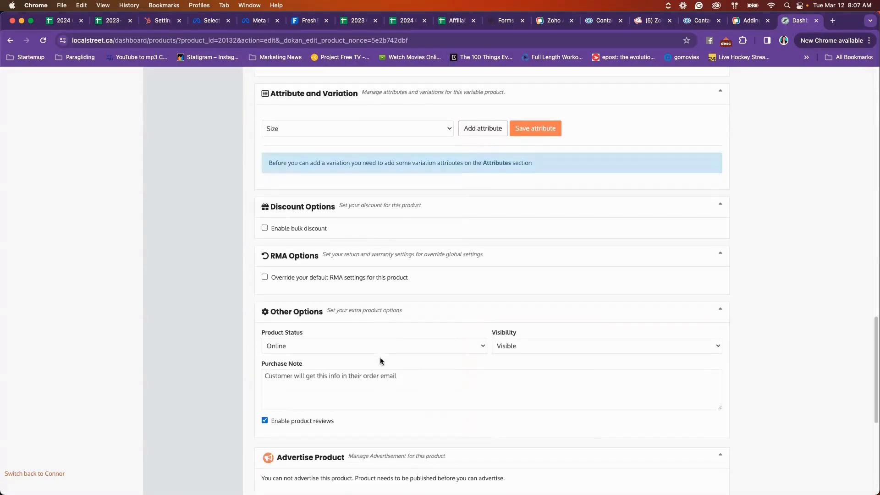
scroll(381, 359, up, 5)
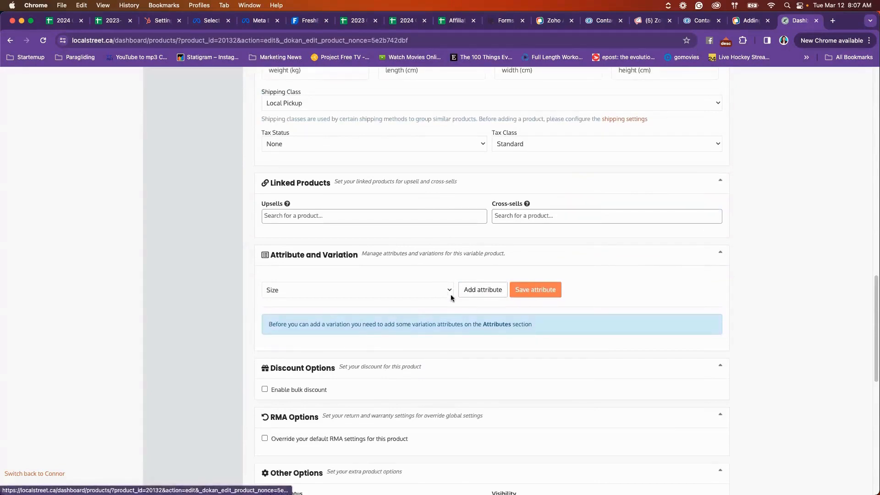
click(450, 297)
click(494, 292)
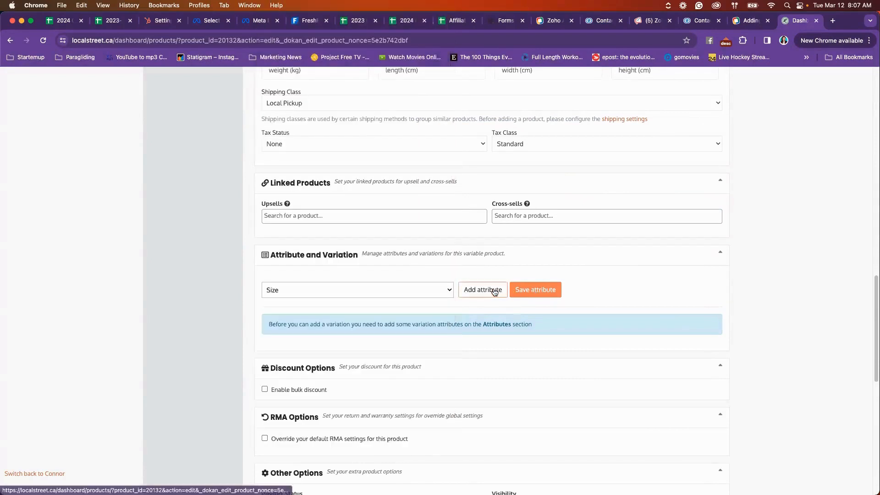
click(493, 292)
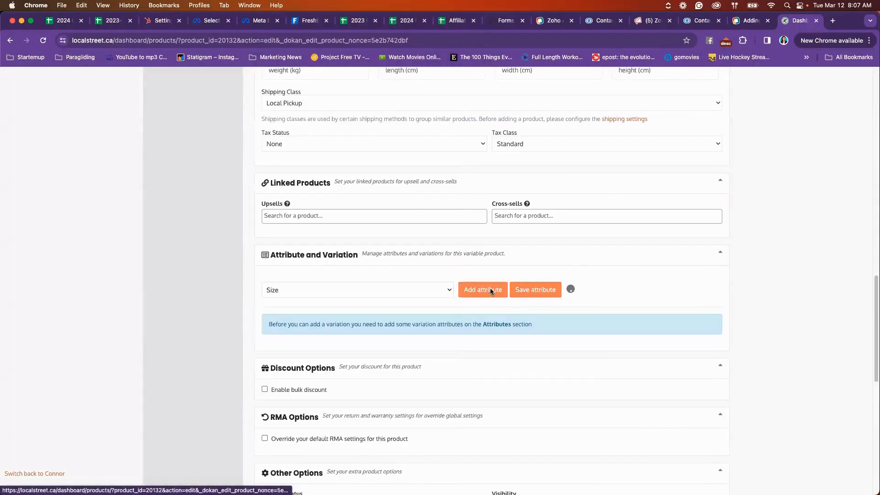
Give the Size attribute the values Small, Medium and Large.
click(535, 303)
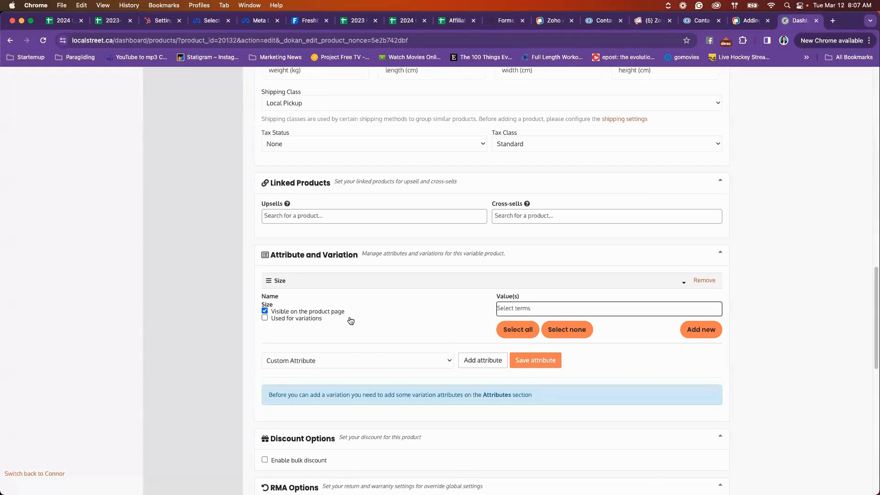
click(522, 307)
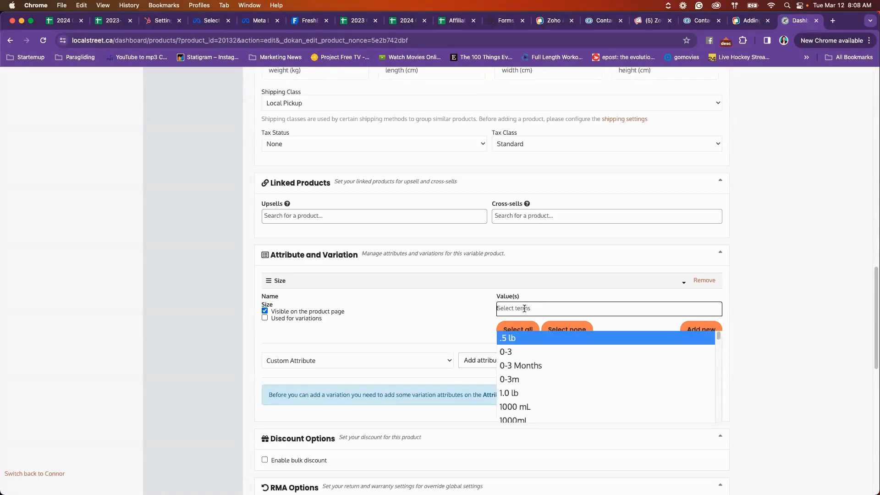
text(Small)
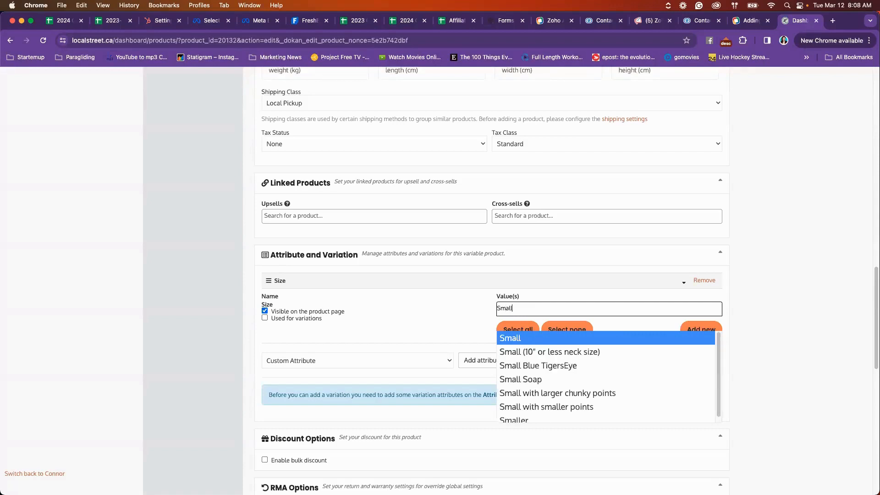
click(513, 339)
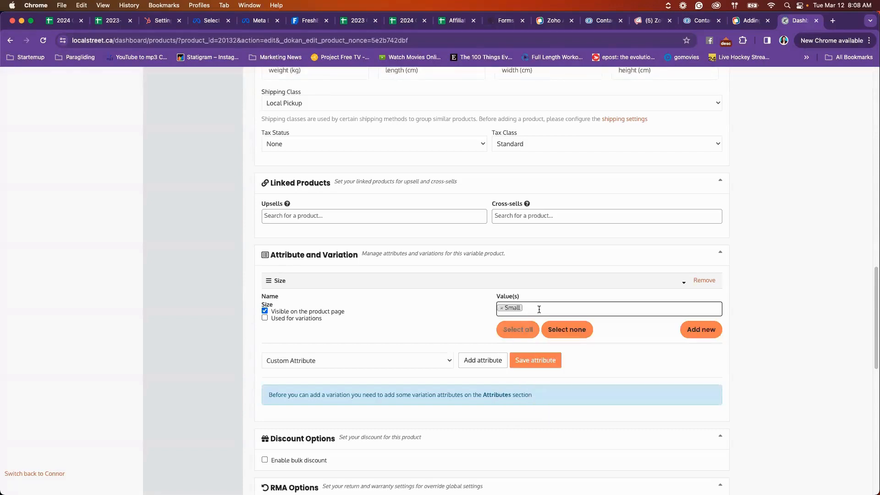
text(mediu)
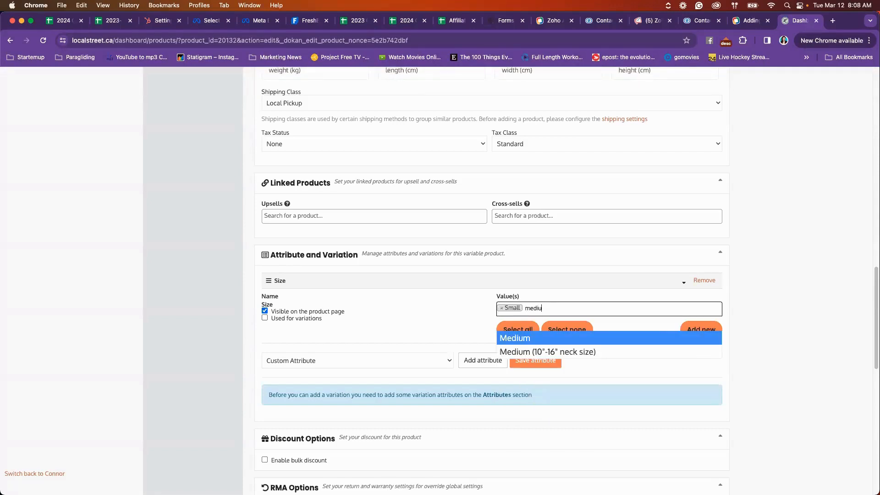
click(553, 339)
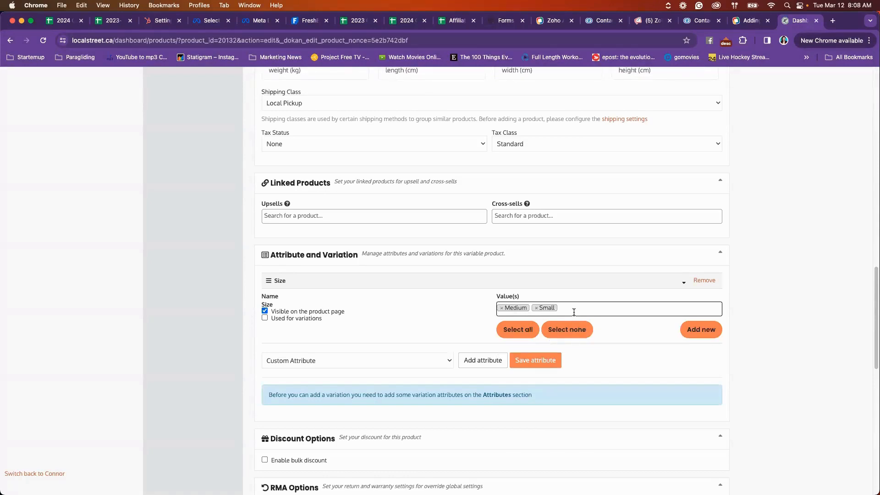
text(largge)
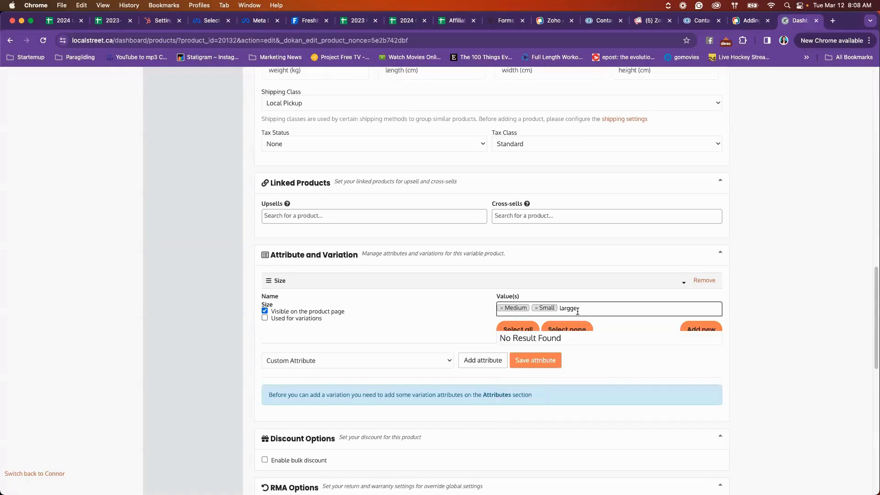
key(BackSpace)
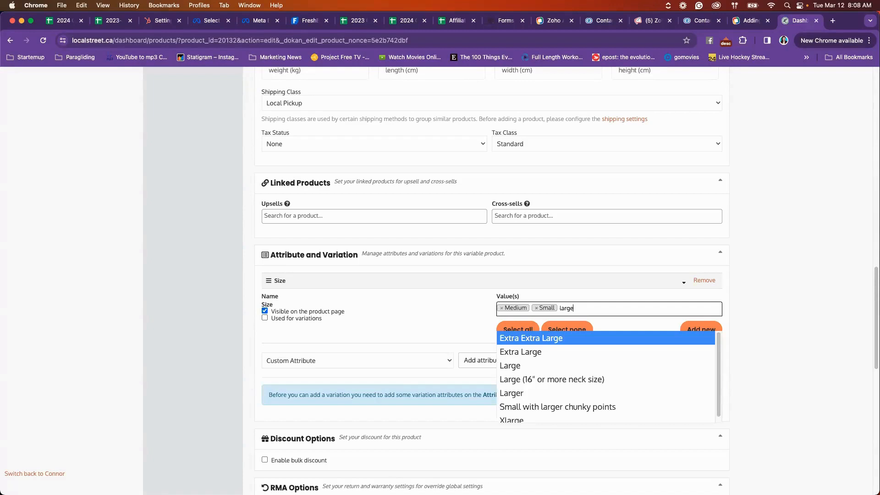
click(547, 363)
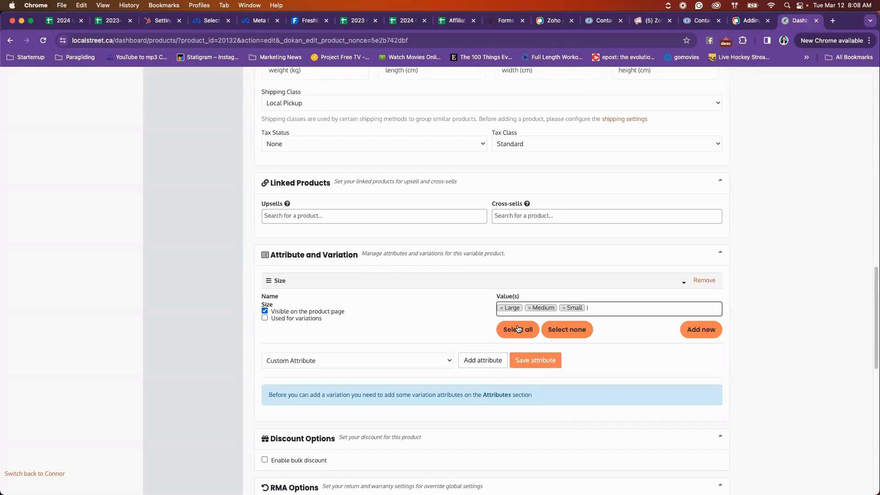
Save the Size attribute, and collapse and reopen its details.
click(540, 361)
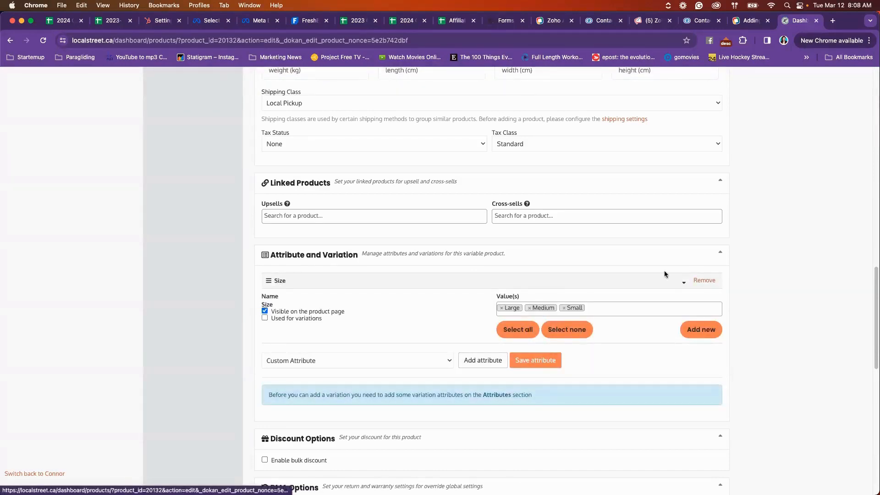
click(684, 284)
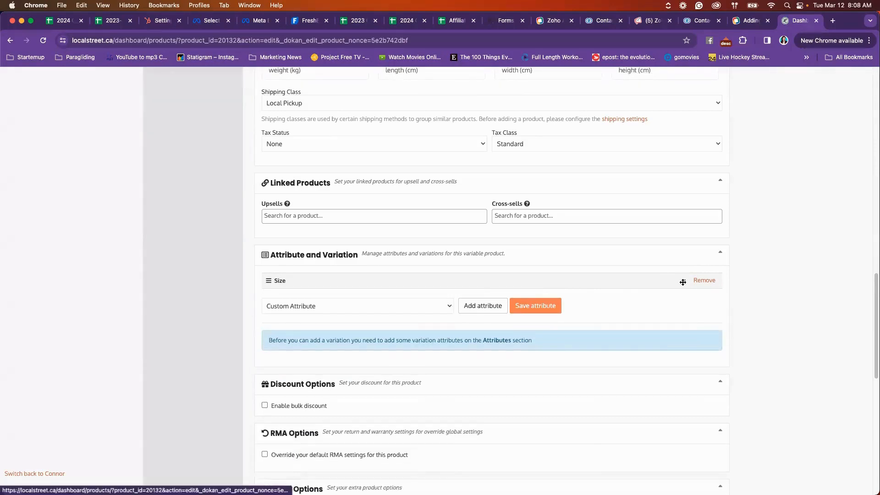
click(683, 284)
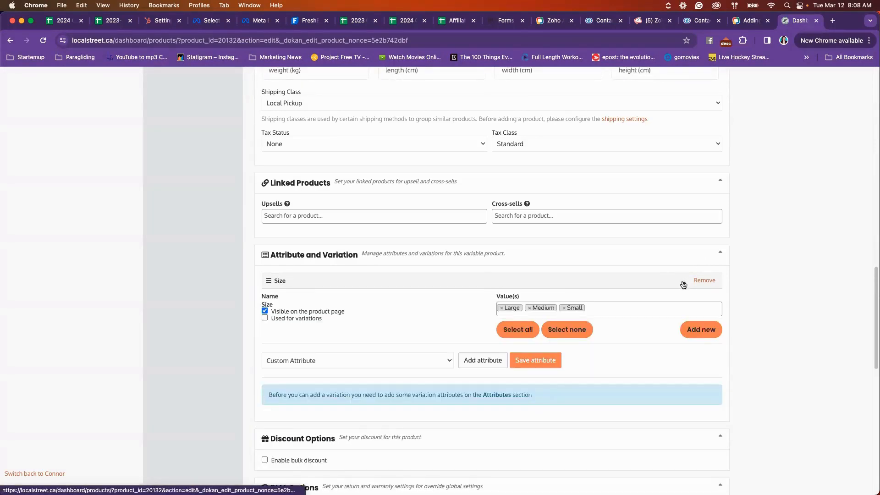
Add the predefined Colour attribute to the product, discarding the blank custom attribute.
click(492, 360)
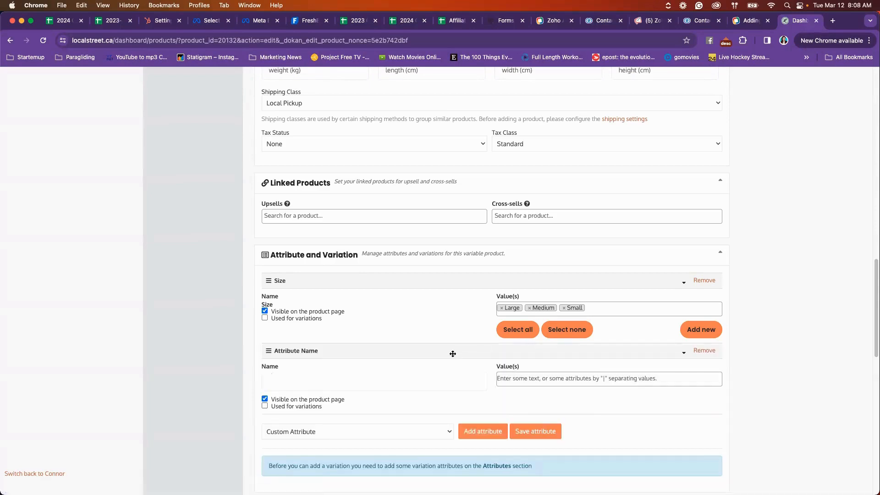
click(704, 351)
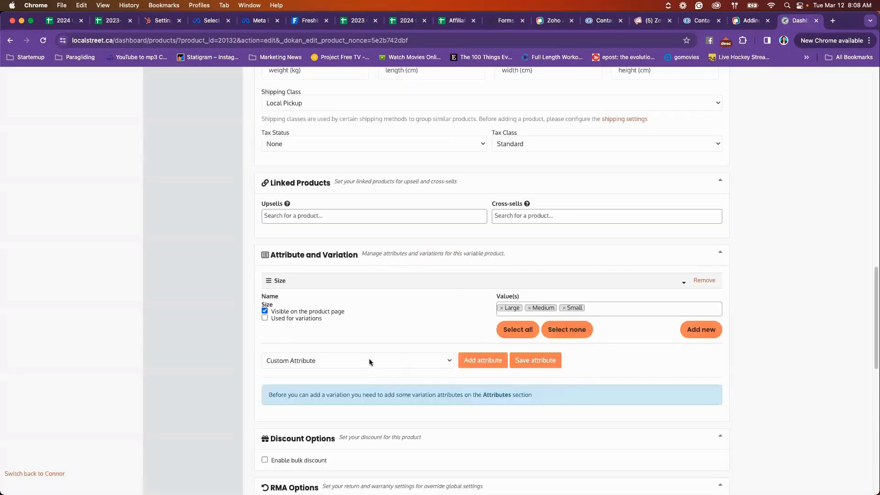
click(369, 359)
scroll(337, 419, down, 10)
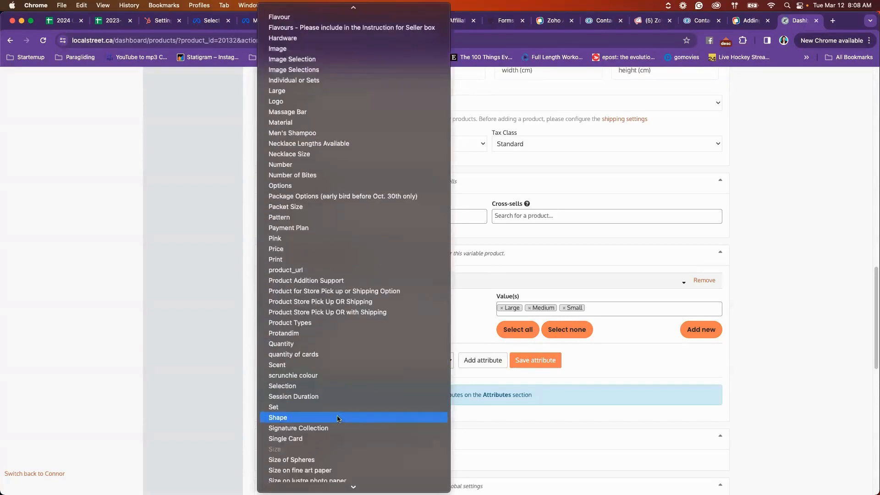
scroll(337, 419, up, 7)
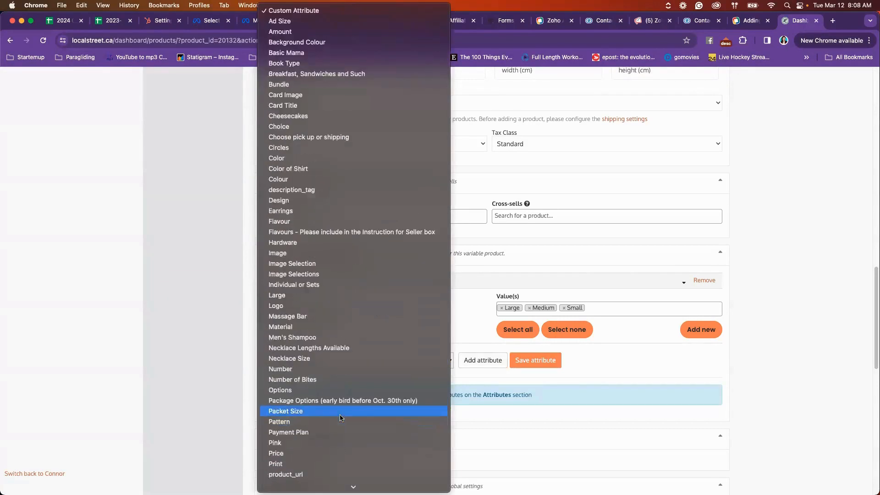
click(333, 180)
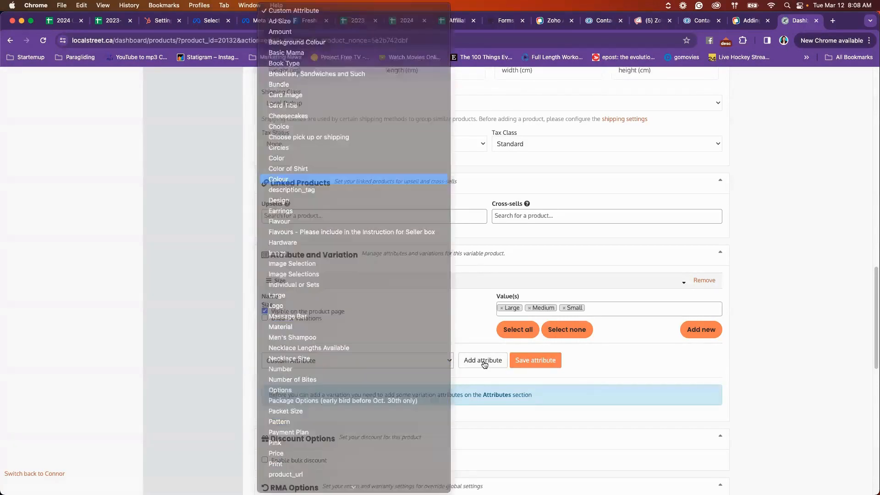
click(478, 362)
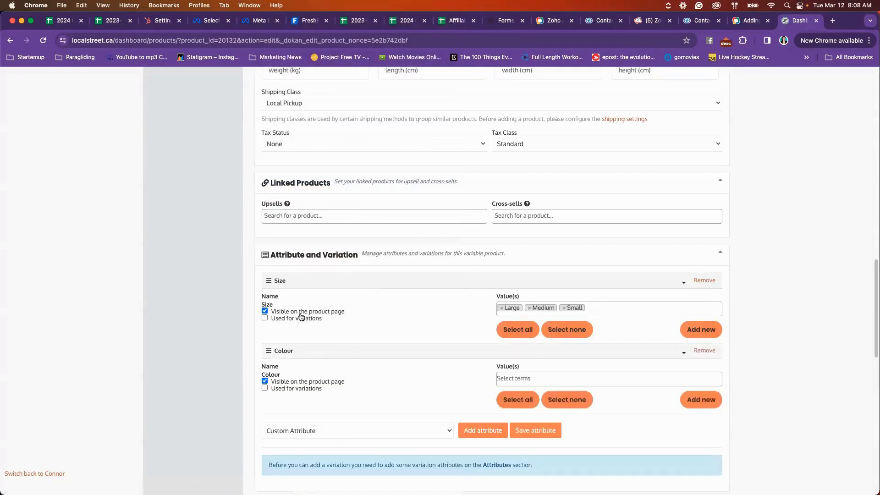
scroll(490, 357, down, 1)
click(549, 348)
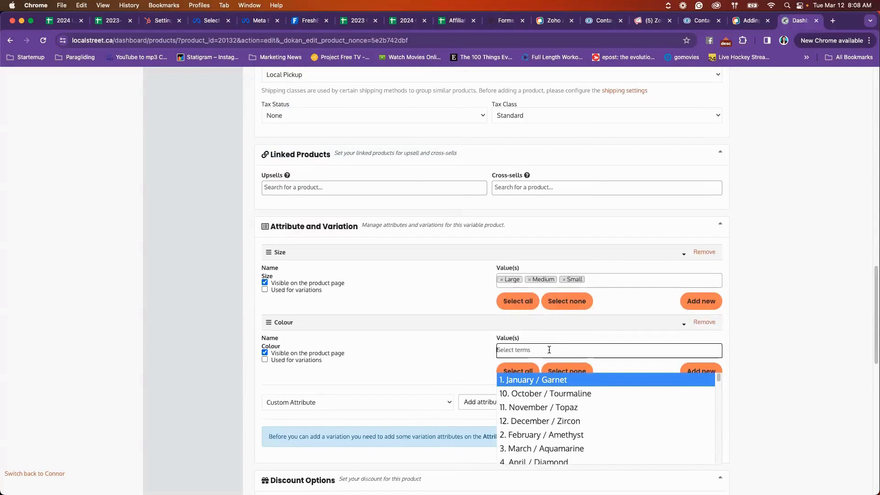
text(purple)
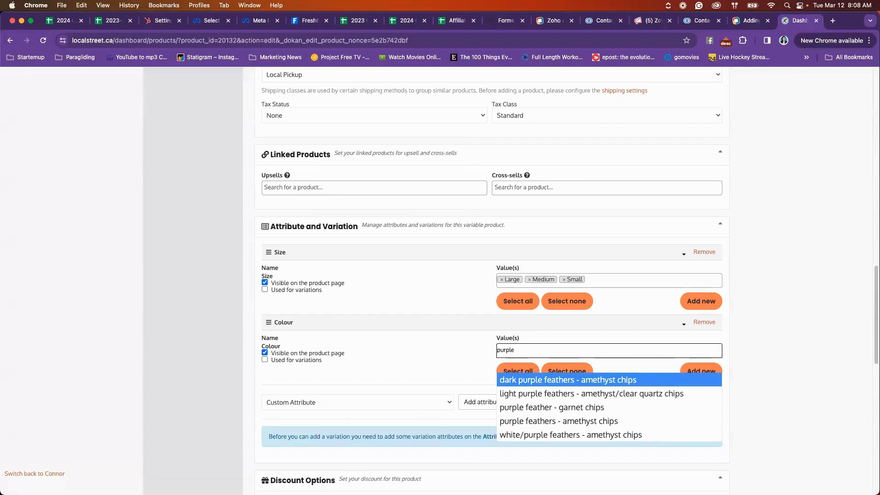
key(Return)
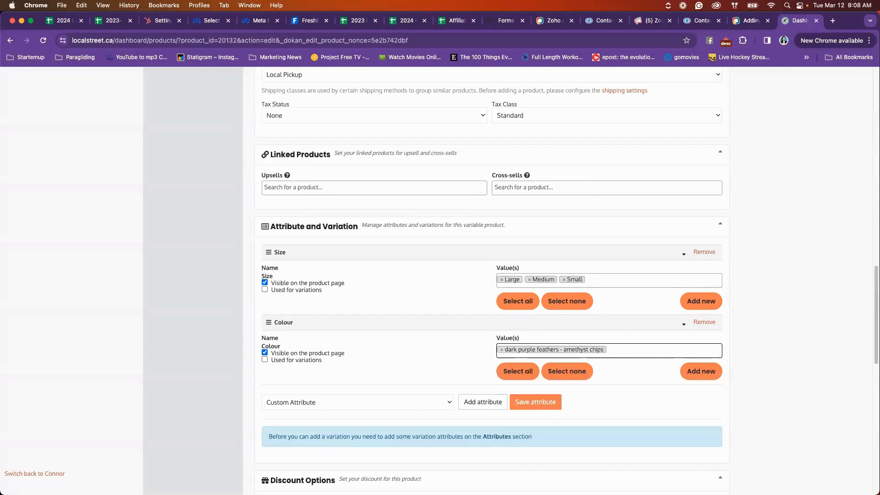
key(BackSpace)
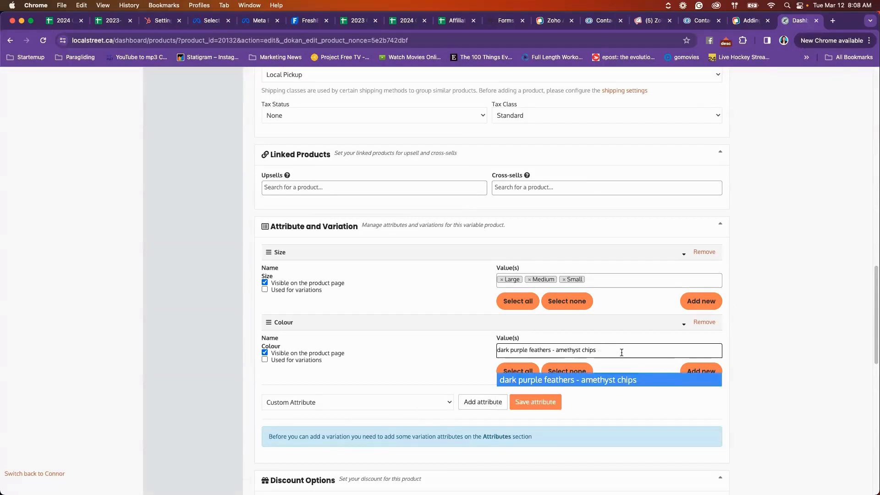
drag(622, 352, 491, 347)
key(BackSpace)
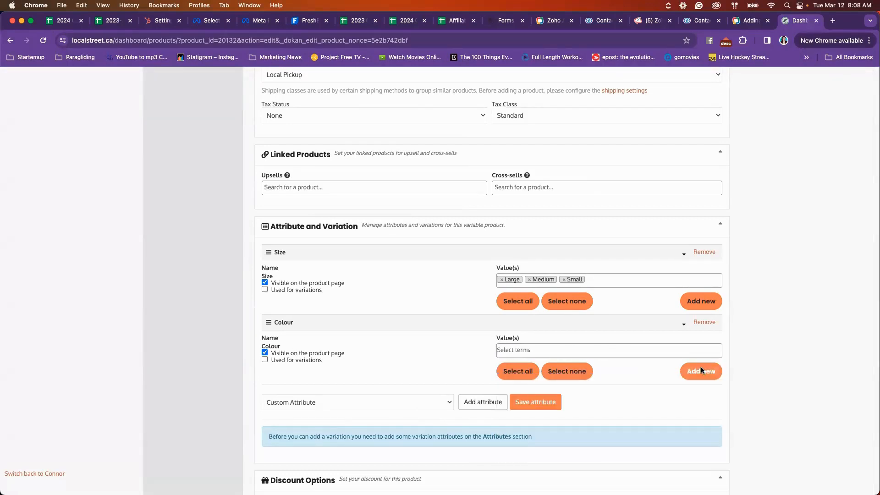
Create a new term named Purple for the Colour attribute.
click(700, 370)
text(Purple)
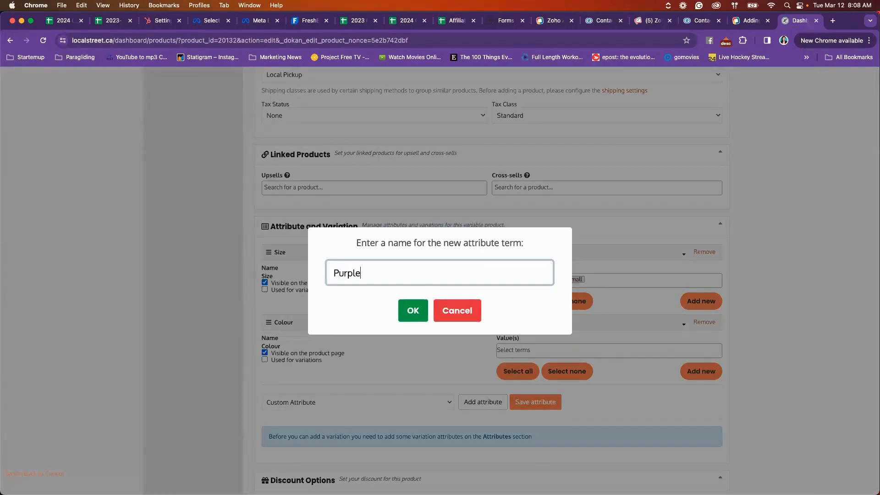
click(413, 311)
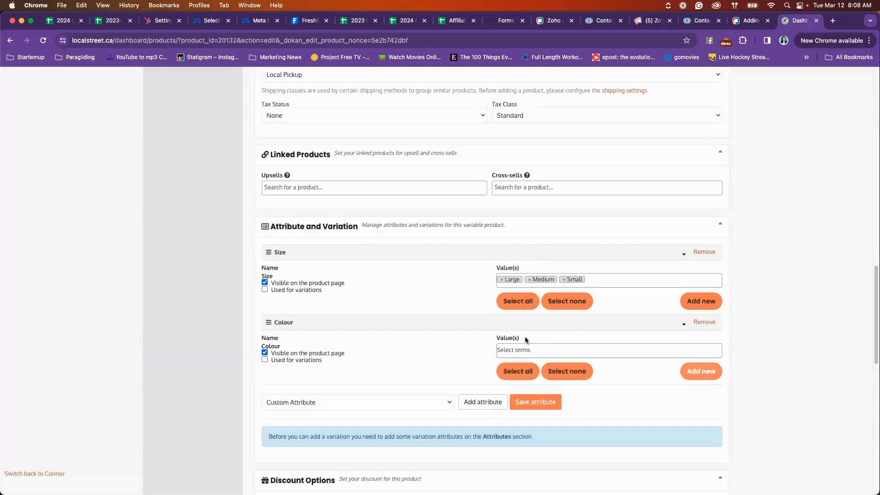
Add the existing terms Green and Blue to the Colour attribute's values.
click(572, 354)
text(Green)
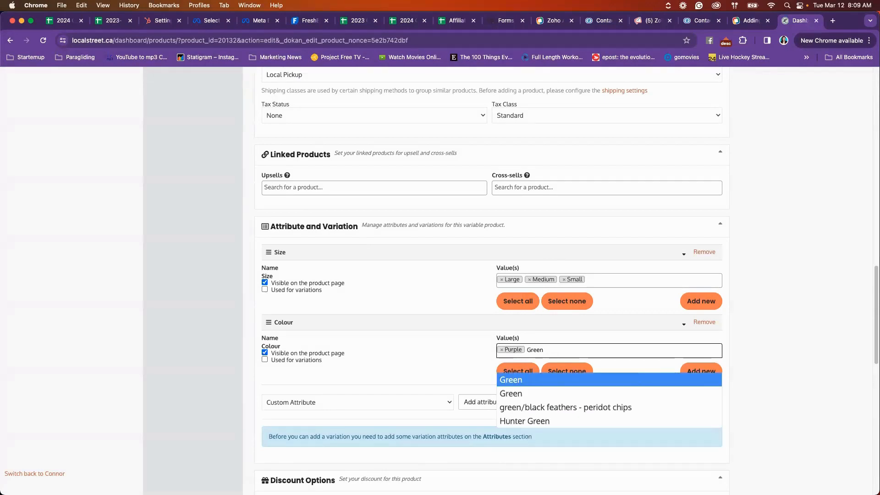
key(Return)
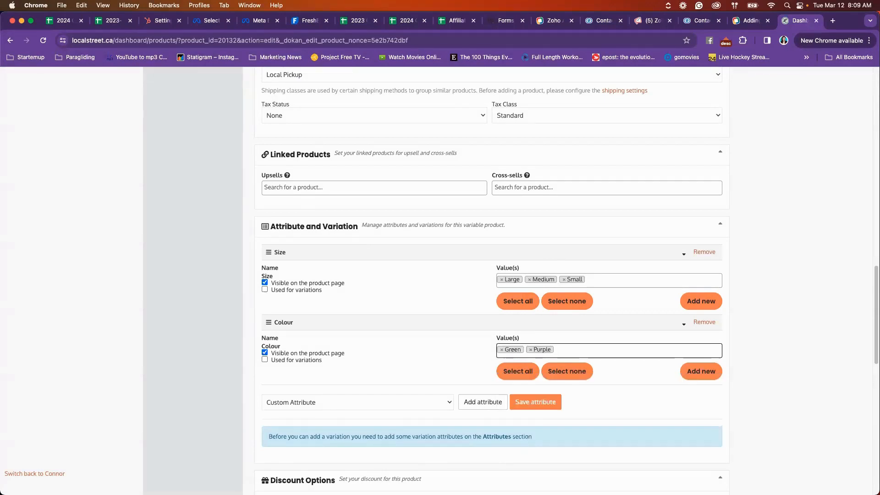
text(Blue)
key(Return)
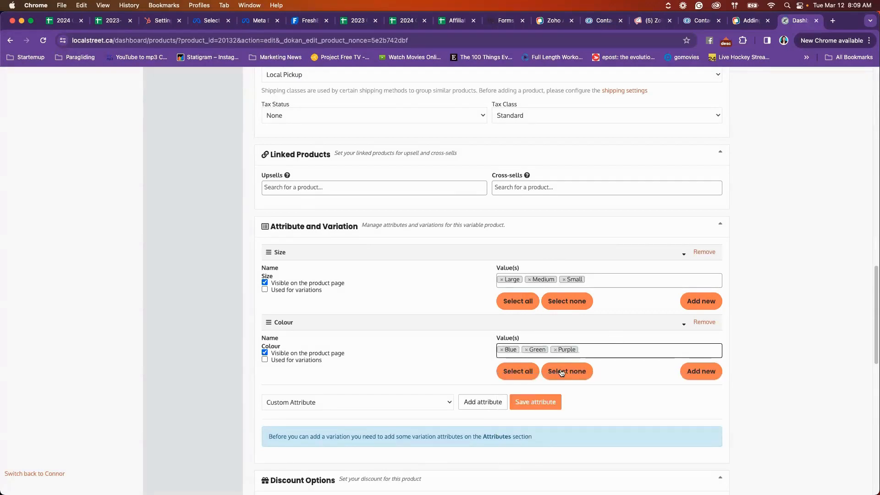
Save the product's attributes and collapse the Colour and Size details.
click(543, 403)
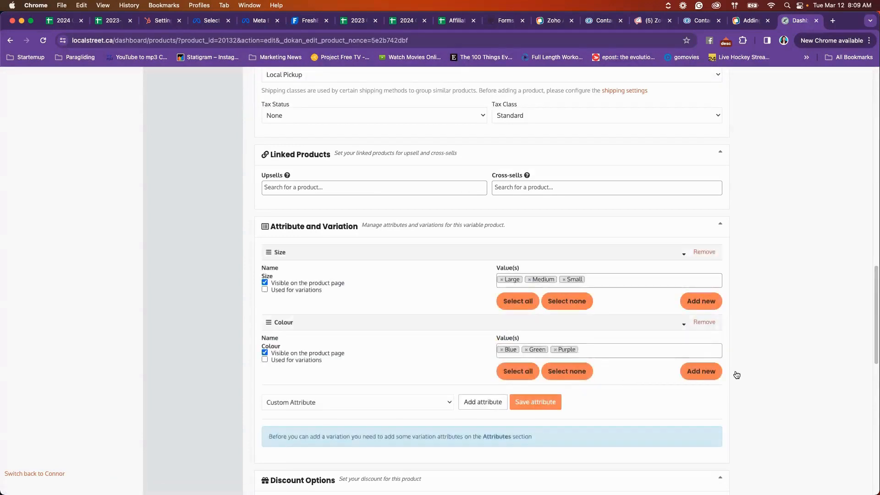
click(683, 327)
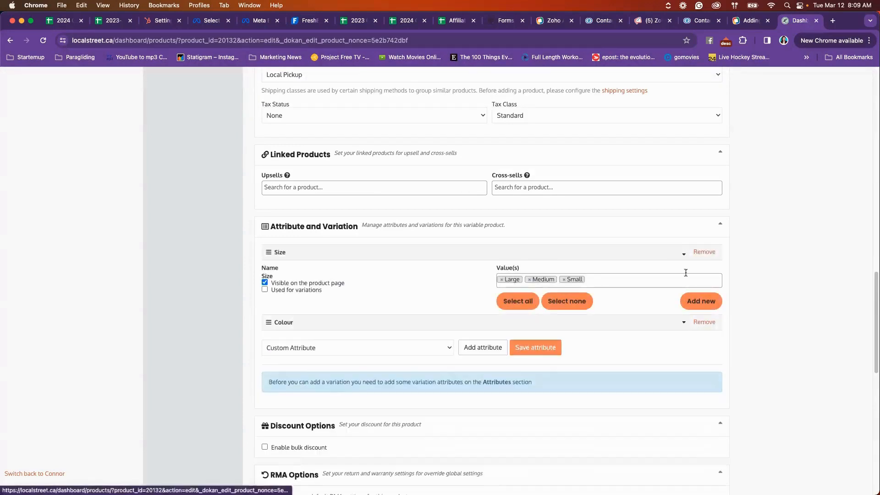
click(682, 254)
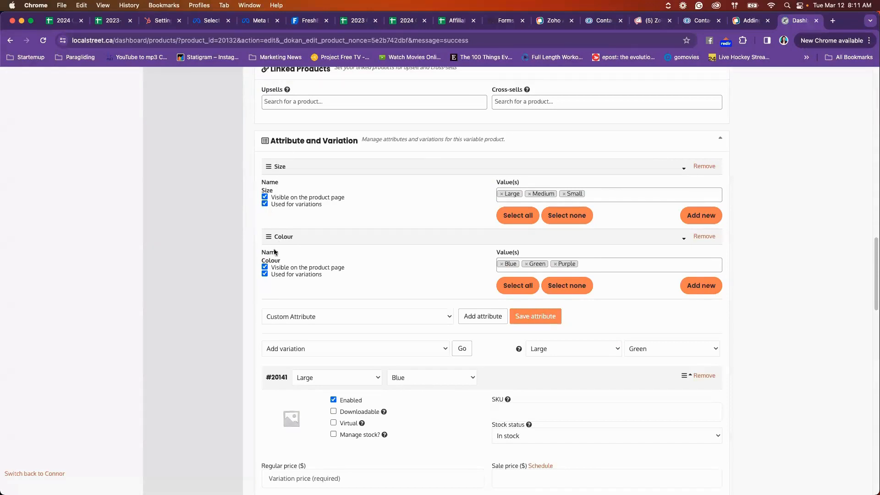
Collapse the Large/Blue variation, then look through the available variation actions and the list of size and colour combinations.
scroll(437, 365, down, 10)
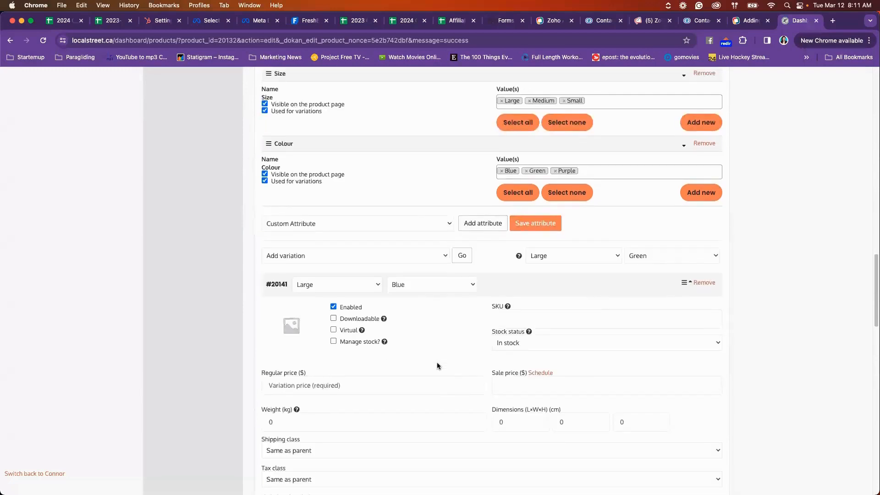
scroll(437, 366, up, 7)
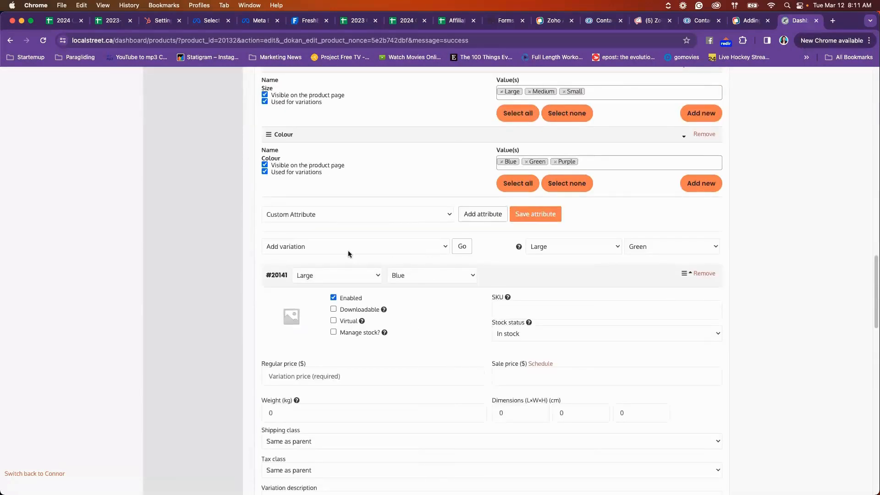
click(667, 274)
click(335, 248)
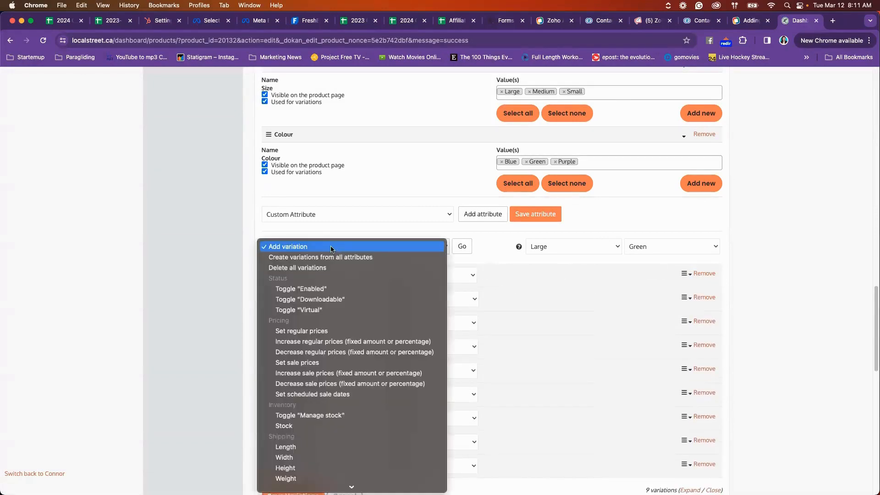
click(302, 247)
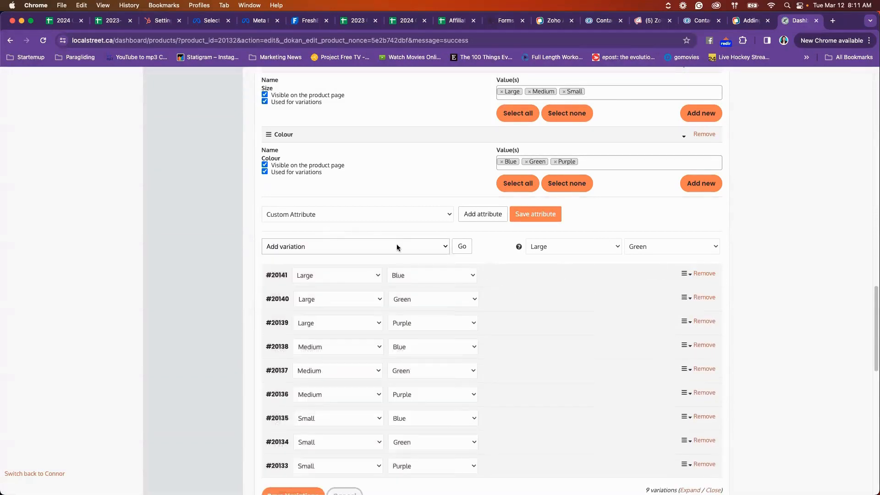
click(396, 247)
click(380, 229)
scroll(419, 250, up, 5)
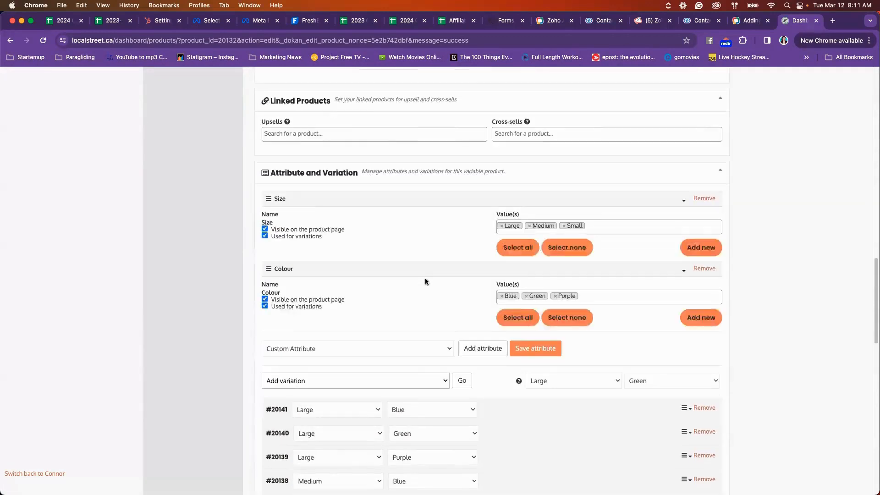
scroll(424, 283, down, 5)
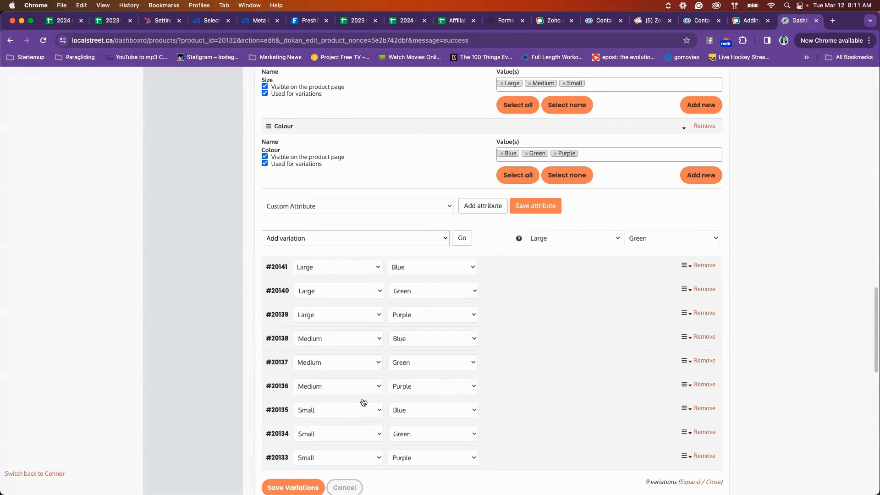
scroll(340, 367, down, 1)
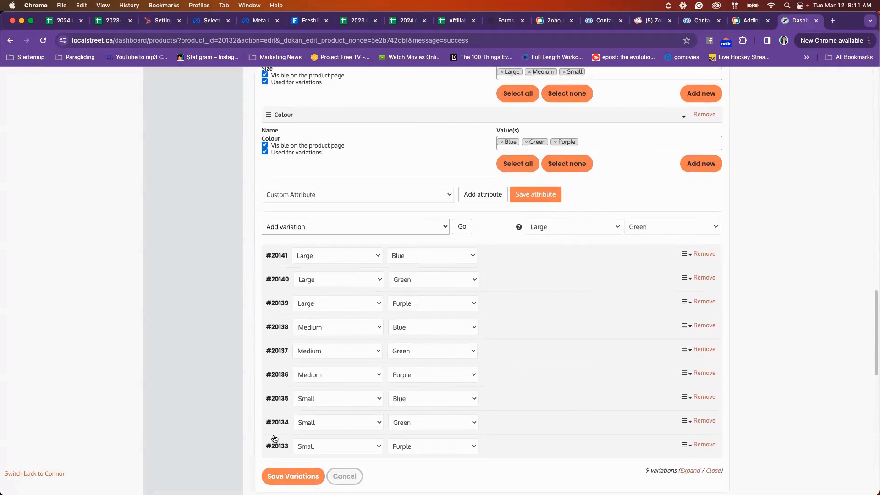
Expand the Large/Blue variation and examine its price, weight, shipping and quantity fields, then the remaining product options.
click(687, 255)
scroll(522, 342, down, 3)
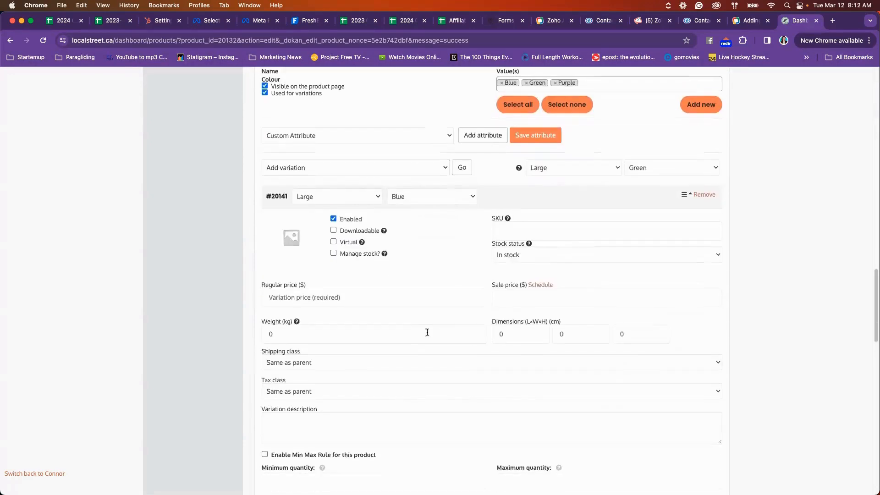
click(418, 297)
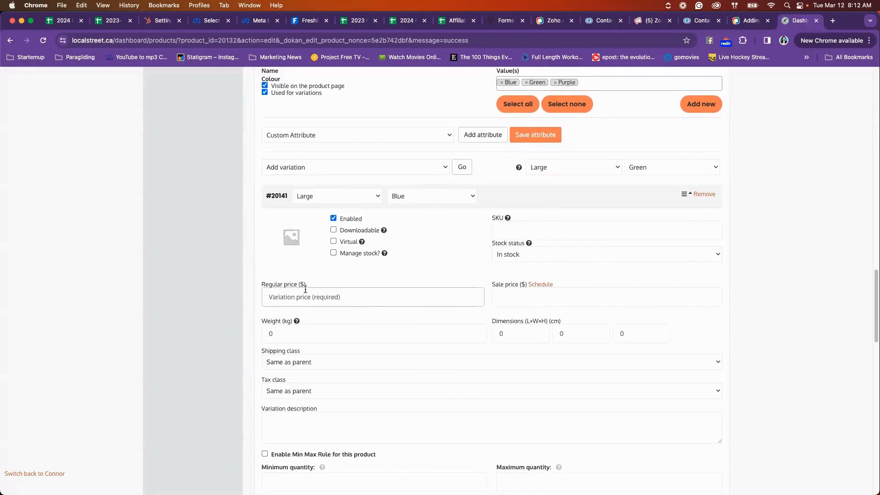
scroll(346, 298, down, 2)
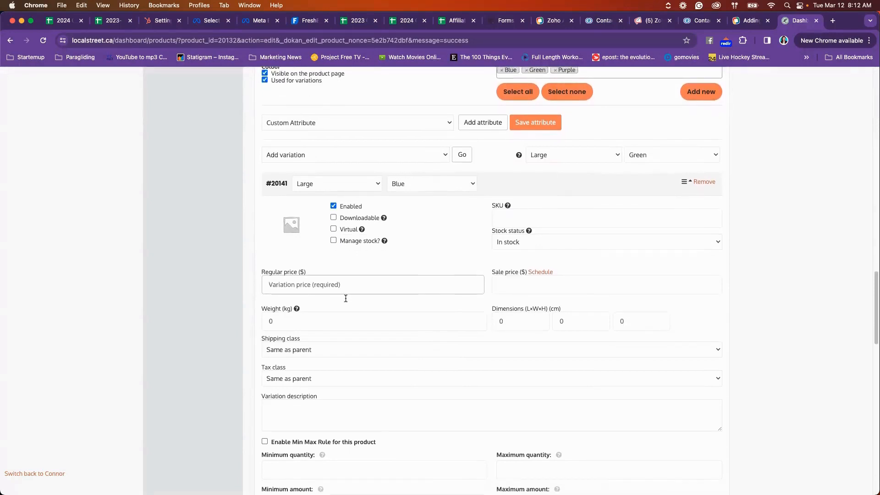
scroll(345, 298, down, 5)
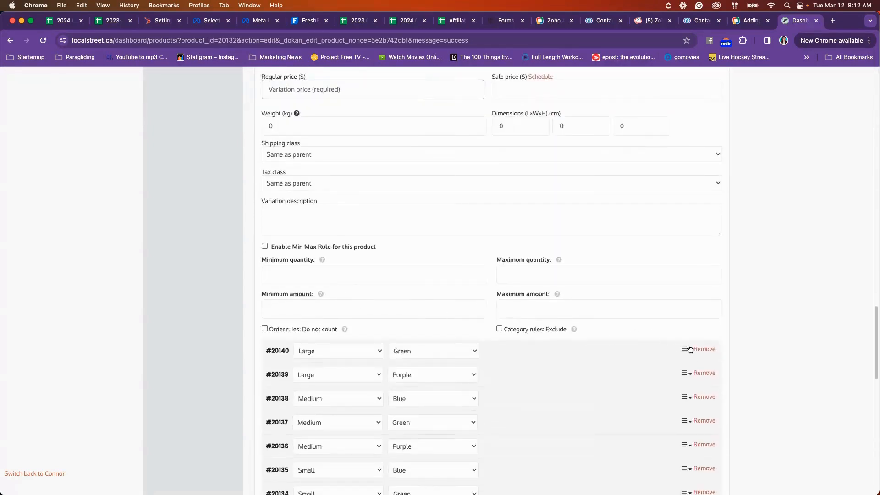
scroll(488, 316, up, 2)
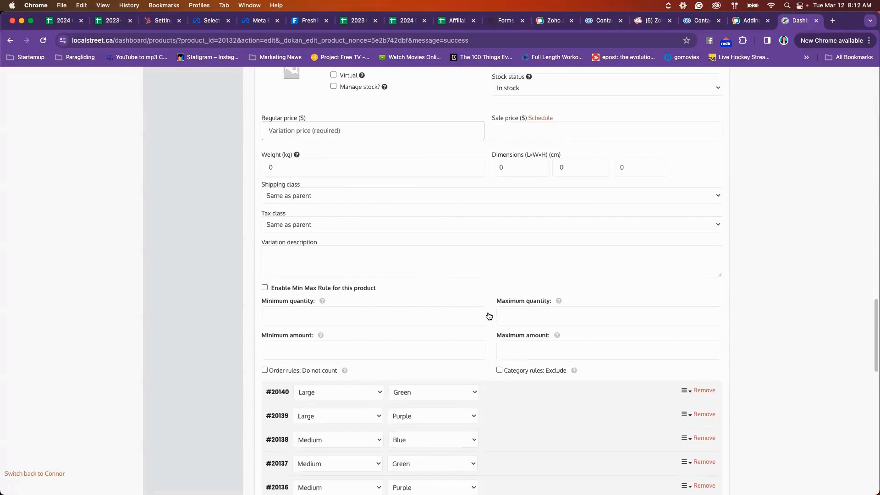
scroll(298, 312, up, 6)
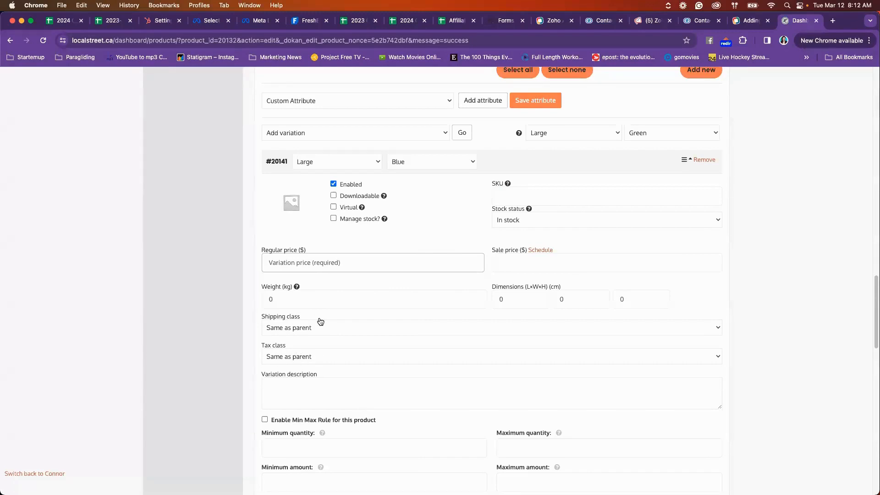
scroll(358, 345, up, 2)
scroll(359, 344, up, 5)
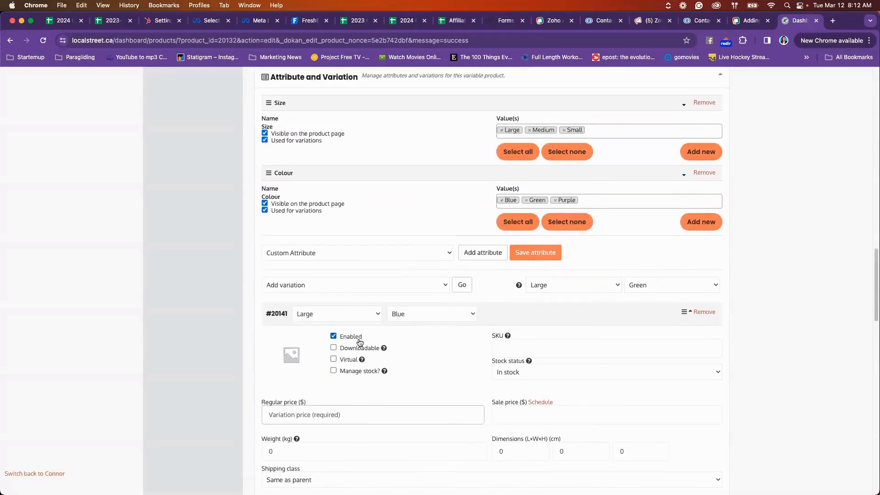
scroll(359, 342, down, 6)
scroll(360, 342, down, 1)
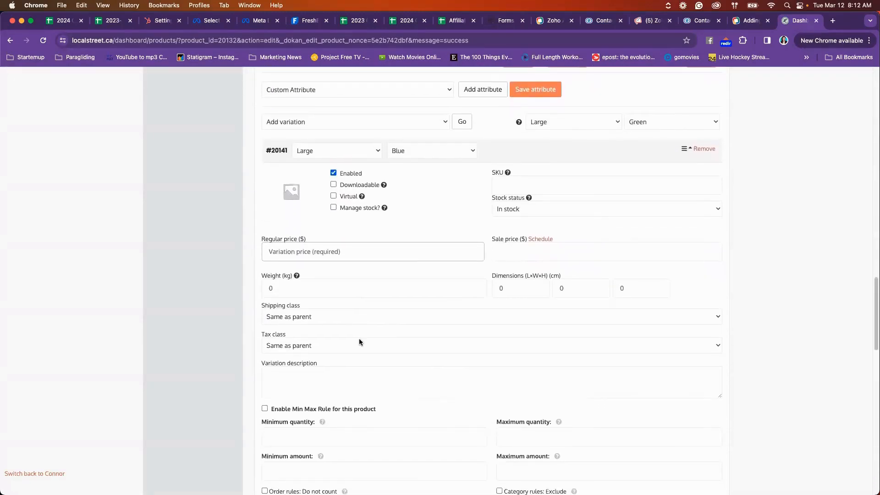
scroll(359, 338, down, 15)
scroll(361, 329, up, 5)
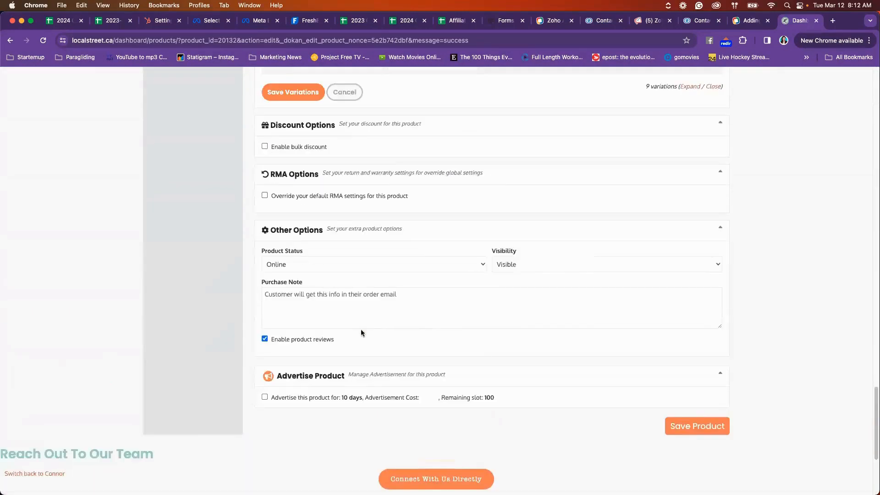
Examine the Large/Blue variation's price, weight, dimensions and description fields, and view its available shipping classes without changing the selection.
scroll(359, 314, up, 10)
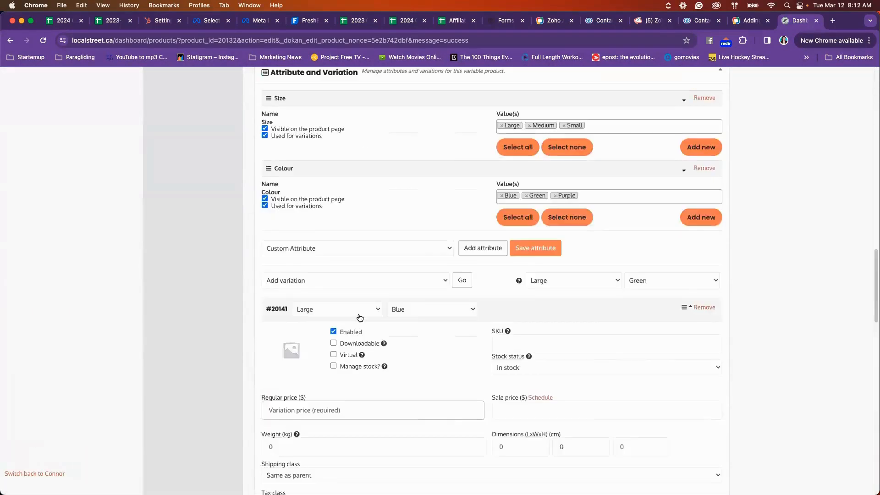
scroll(358, 316, down, 10)
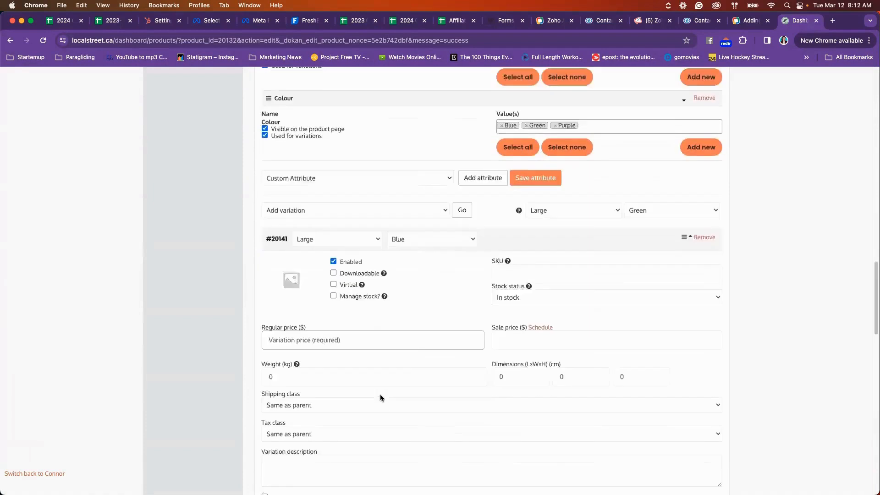
scroll(380, 392, up, 2)
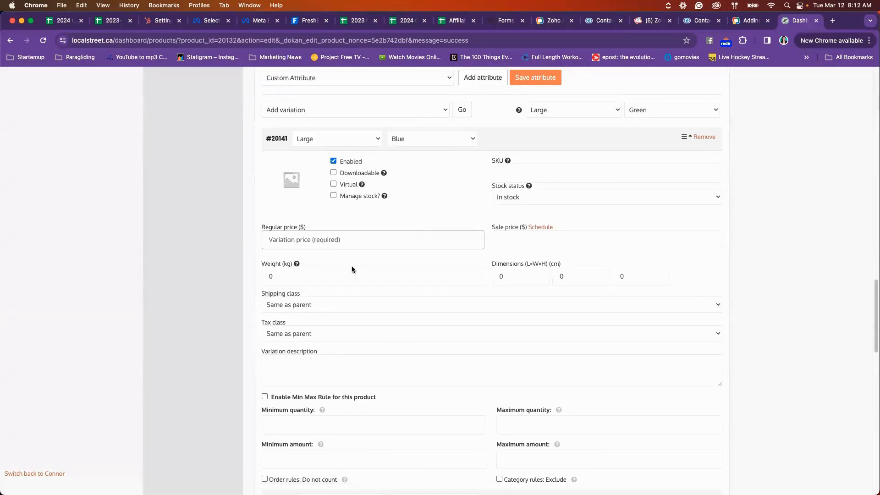
scroll(393, 347, down, 1)
scroll(393, 348, up, 1)
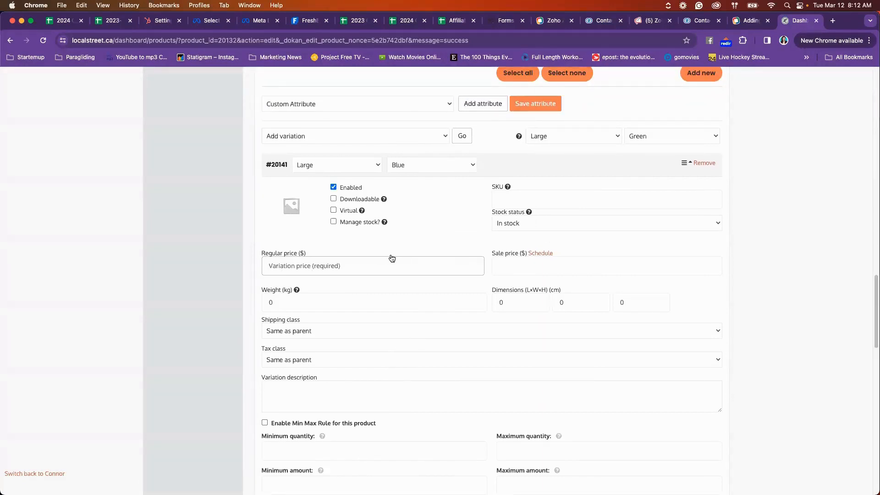
scroll(316, 325, down, 1)
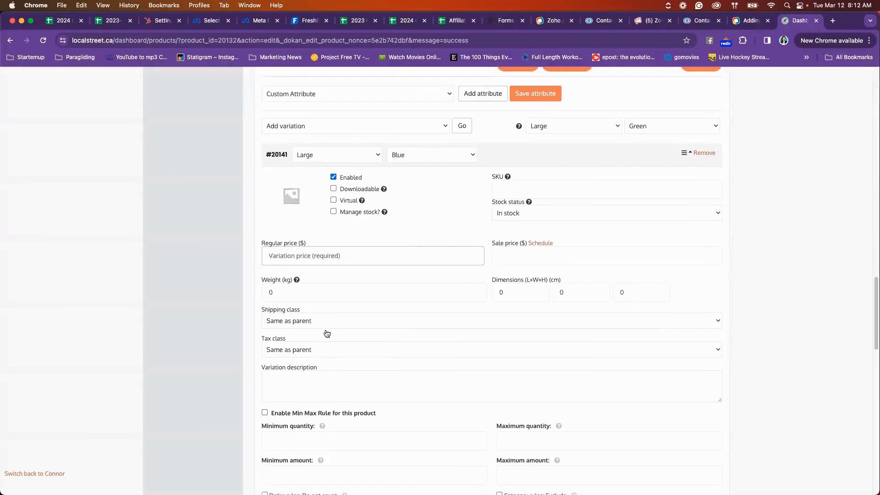
click(291, 321)
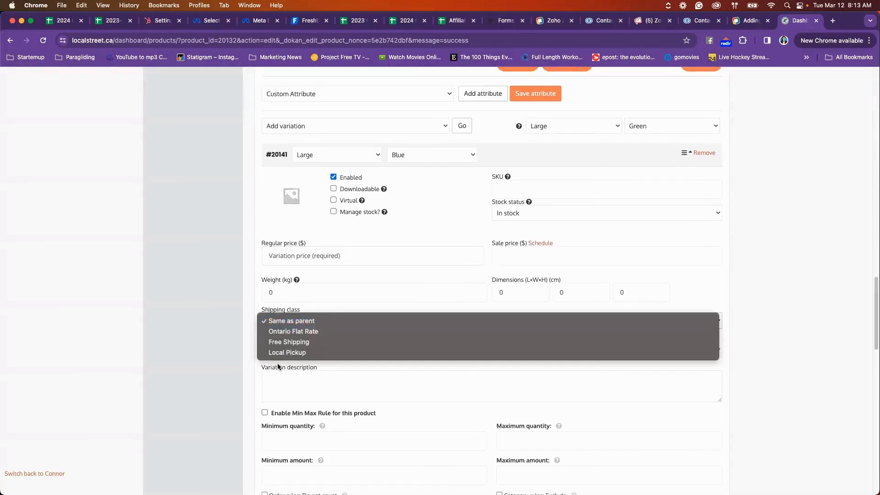
click(212, 295)
Expand the Large/Green, Large/Purple and Medium/Blue variations to view their individual detail fields.
scroll(343, 369, down, 6)
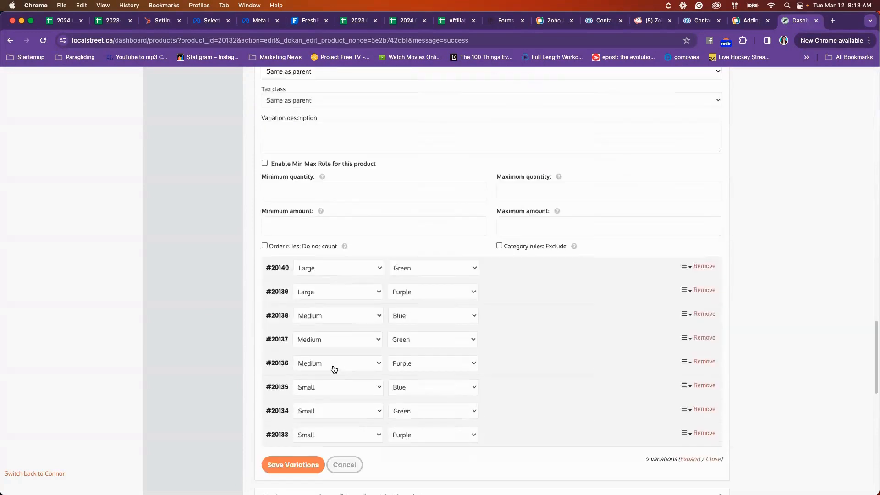
click(691, 262)
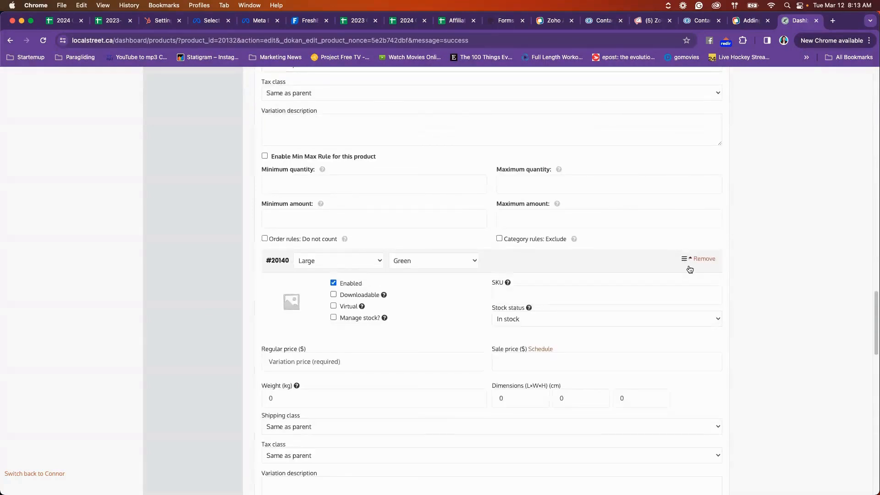
scroll(379, 230, down, 4)
click(304, 181)
scroll(518, 336, down, 4)
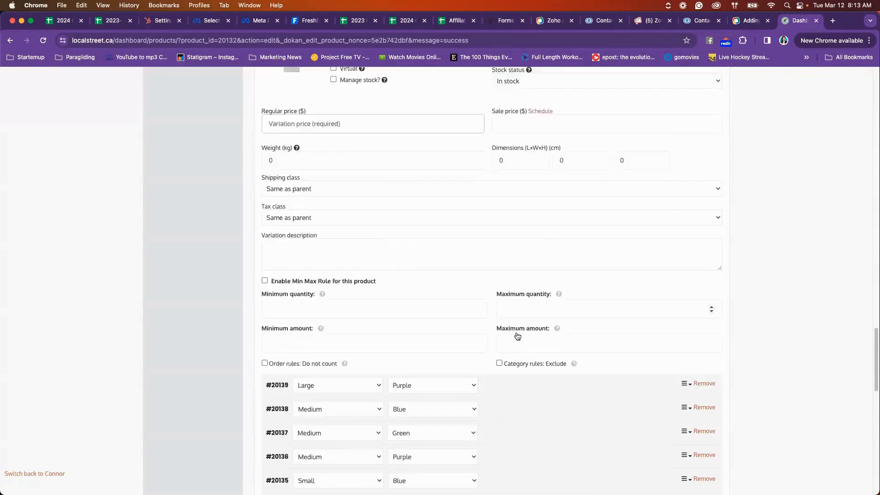
click(691, 255)
scroll(691, 323, down, 4)
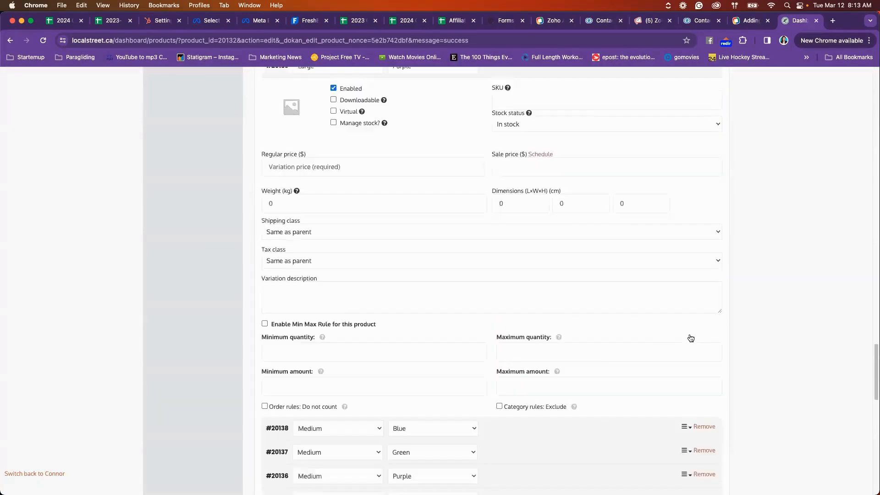
click(689, 430)
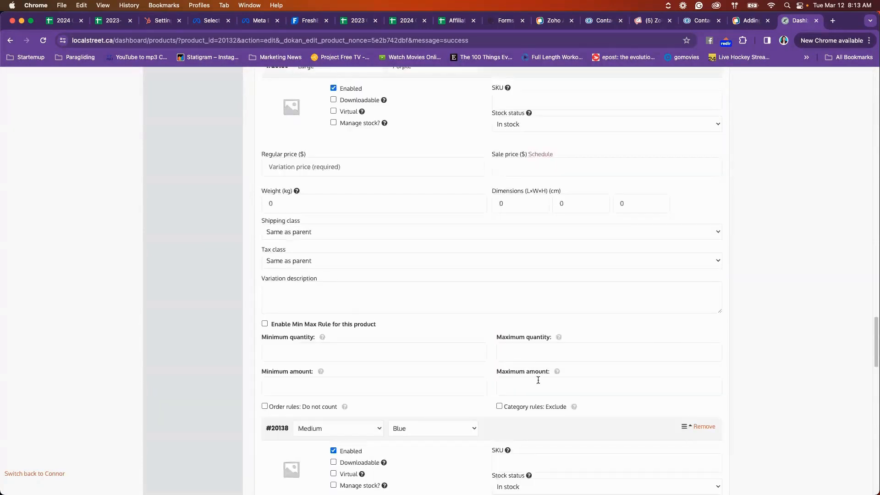
Look through the expanded variations' pricing, shipping and quantity fields along with the Size and Colour attribute values.
scroll(537, 379, down, 7)
scroll(538, 363, up, 8)
scroll(537, 361, up, 20)
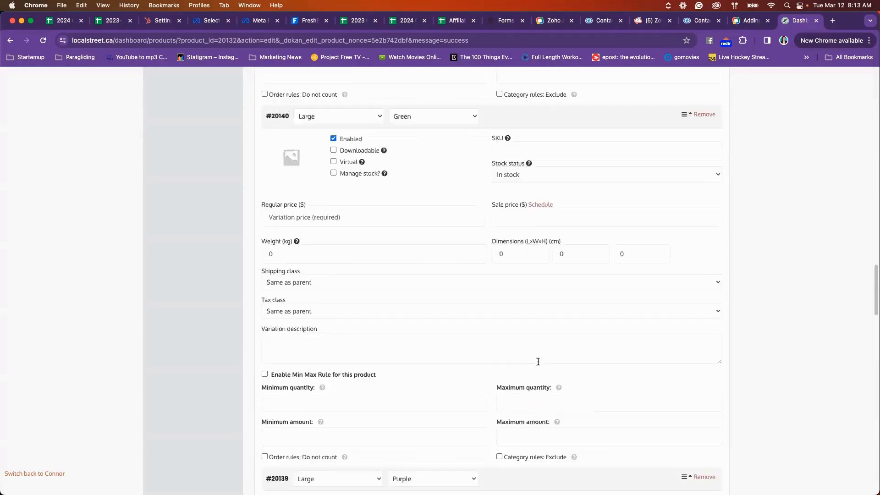
scroll(538, 361, down, 6)
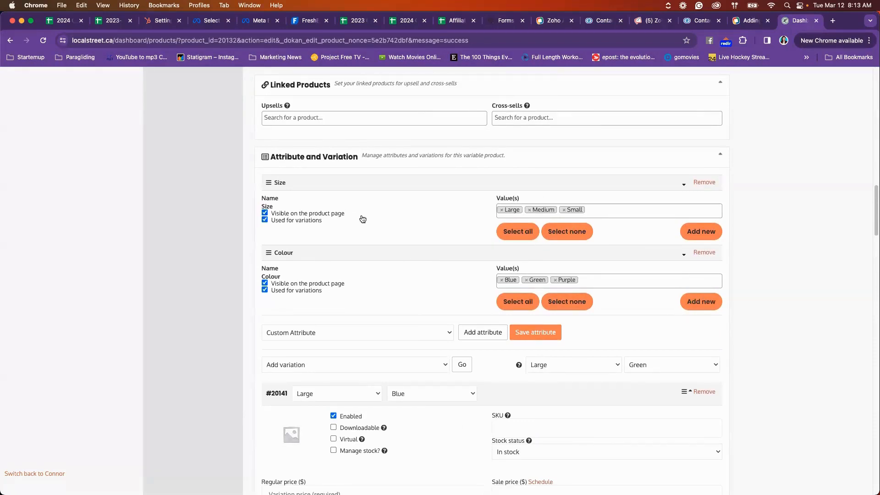
scroll(380, 357, down, 5)
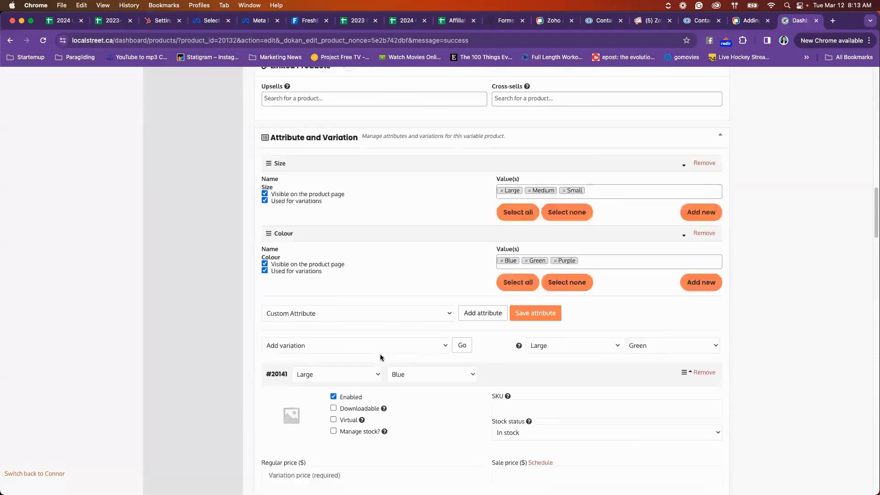
scroll(380, 357, down, 2)
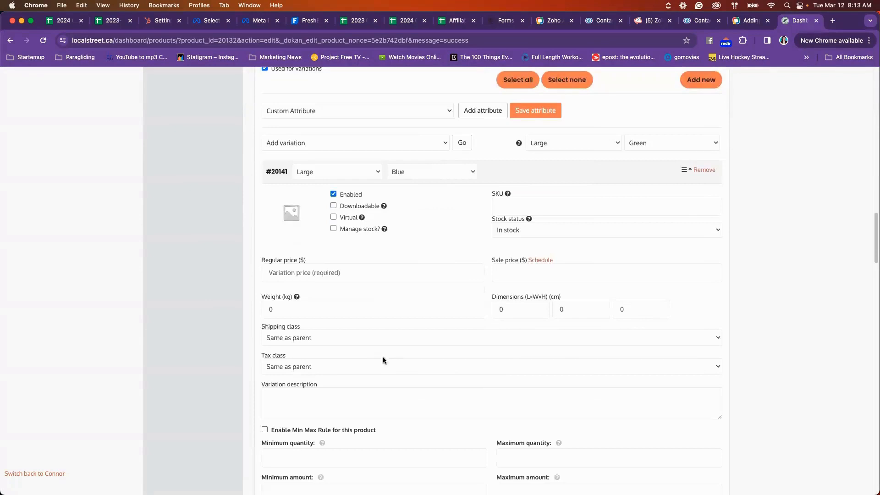
scroll(383, 357, down, 4)
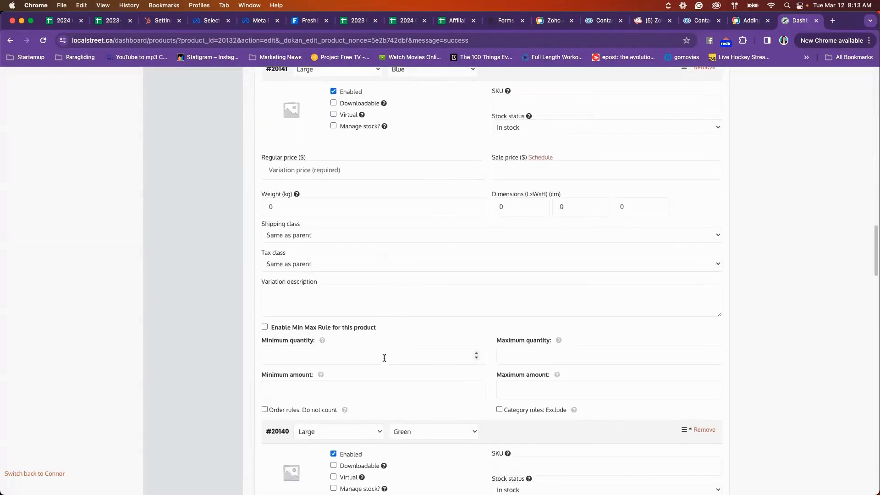
scroll(384, 358, up, 5)
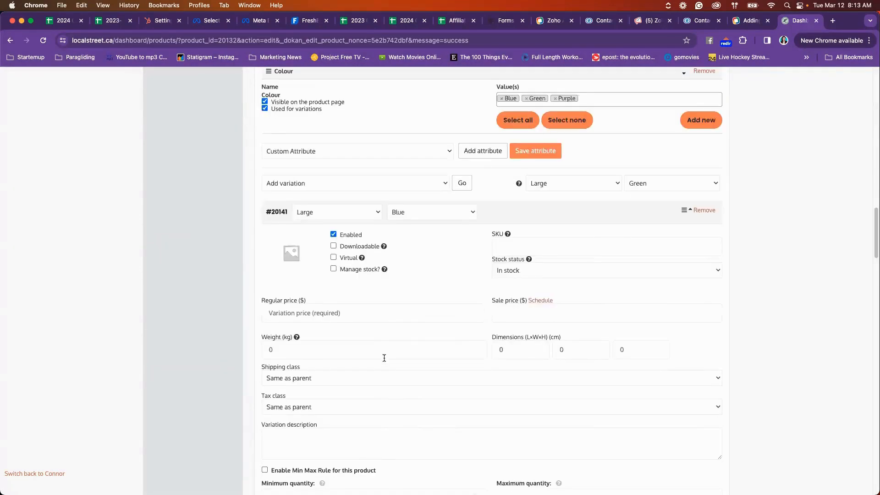
Collapse the Large/Blue and Large/Green variations, then open the Large/Purple variation's menu order setting and cancel it.
click(689, 213)
click(688, 235)
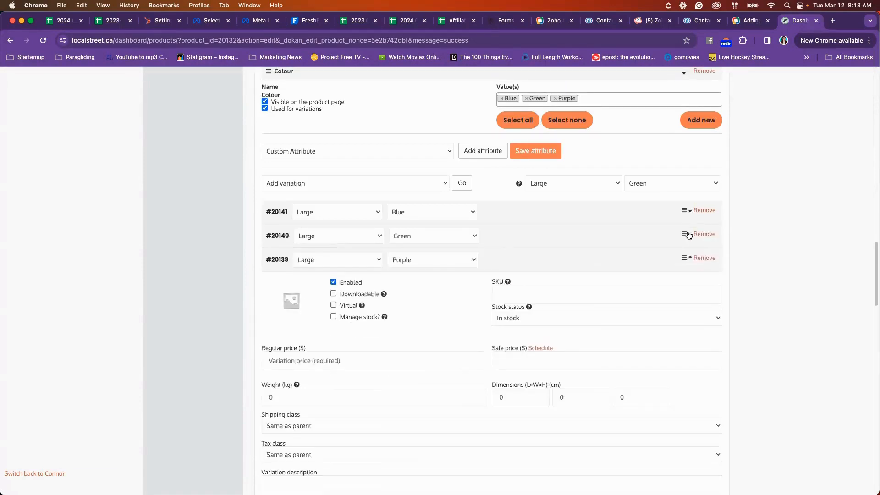
click(685, 257)
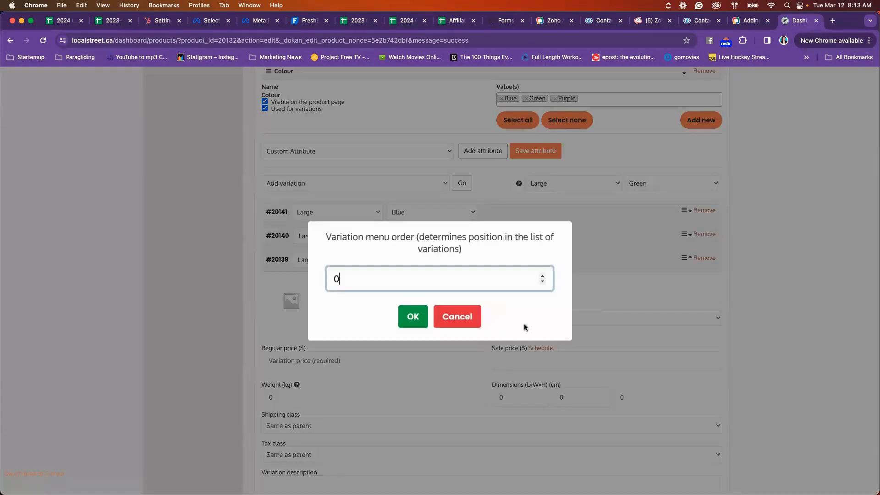
click(465, 321)
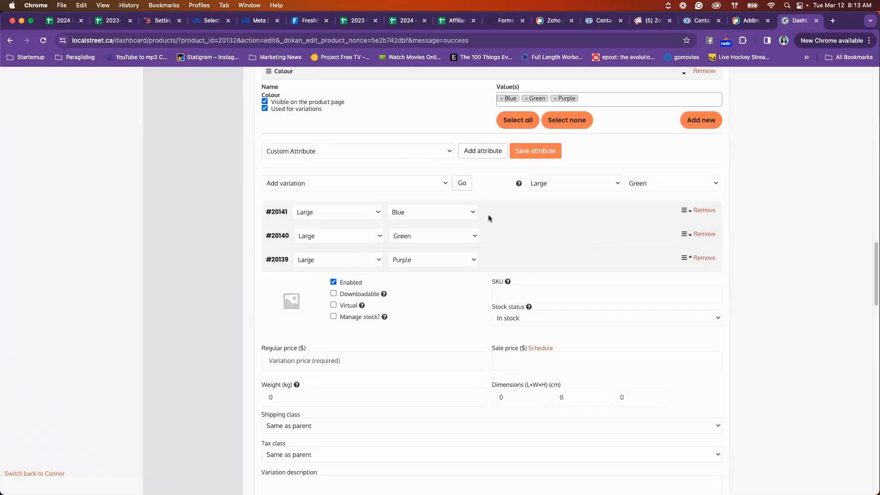
Move the Large/Purple variation to the first place in the variation list and collapse its details.
scroll(338, 169, up, 2)
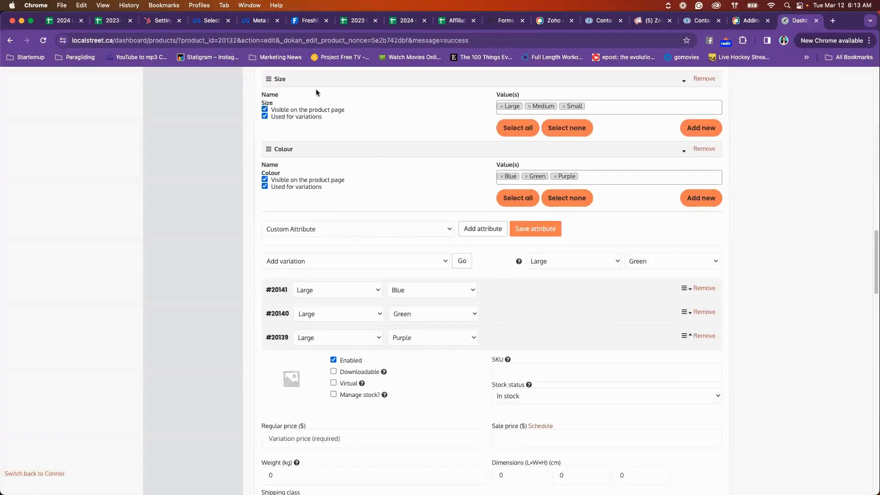
click(690, 338)
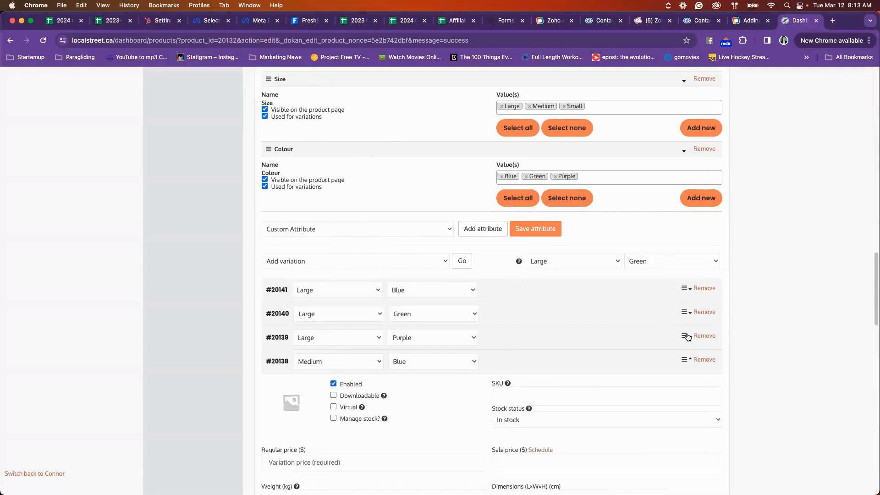
click(684, 337)
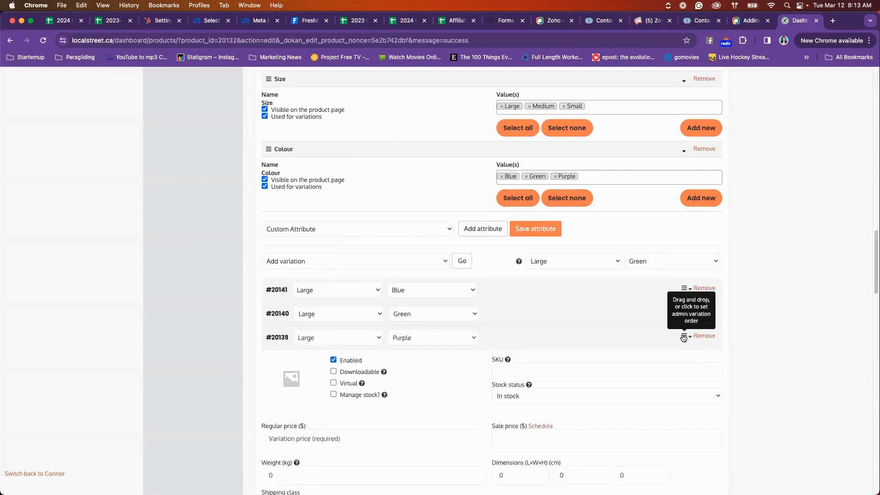
drag(683, 337, 679, 290)
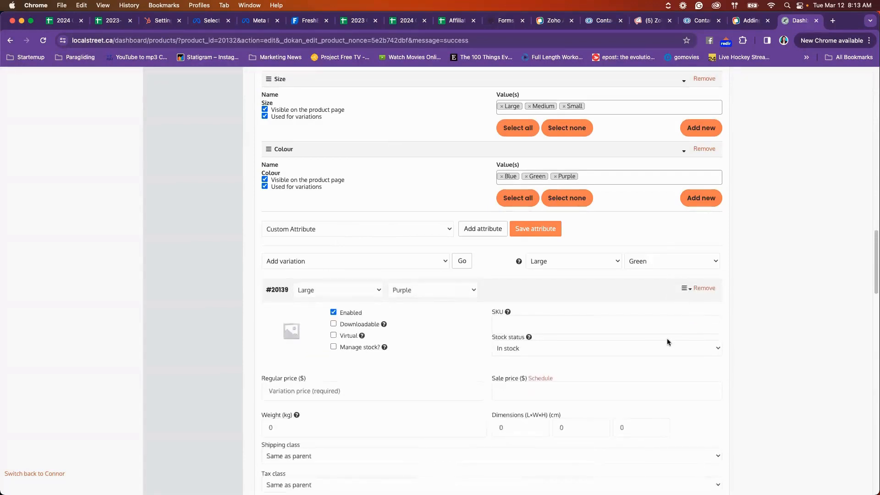
scroll(667, 342, down, 1)
click(689, 267)
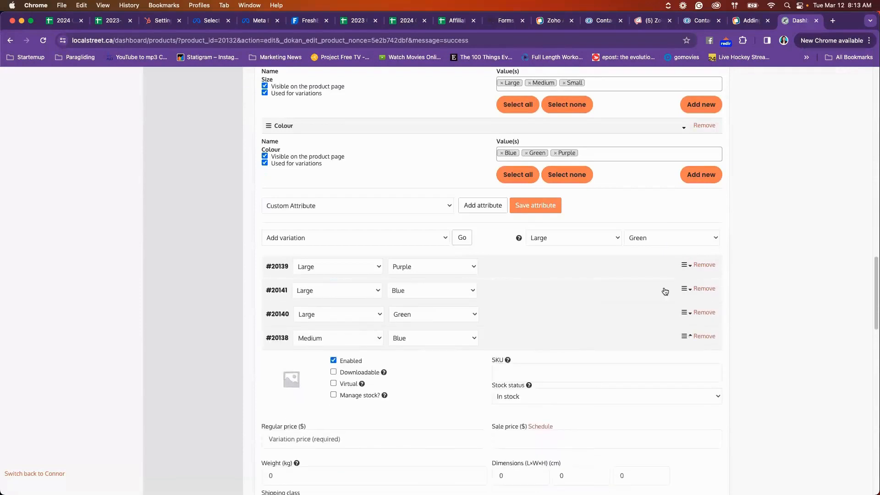
Examine the Medium/Blue variation's fields, the remaining variations, and the discount, RMA, other and advertising options.
scroll(591, 359, down, 4)
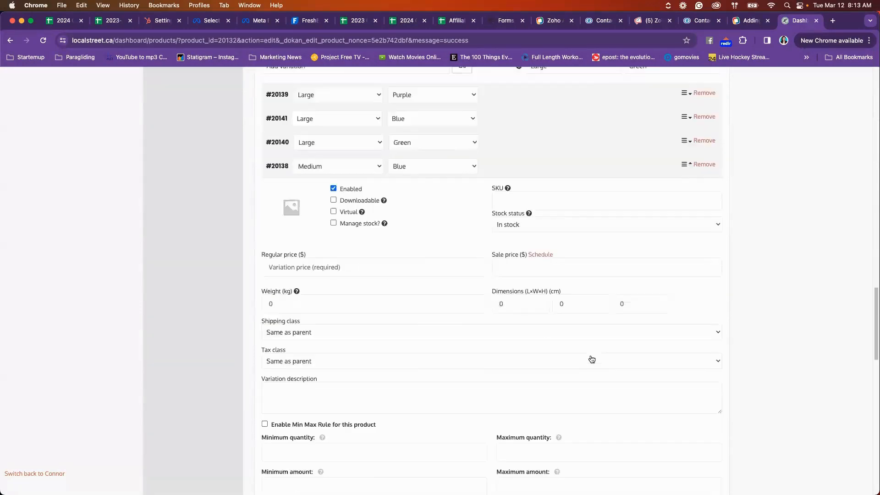
scroll(591, 359, down, 7)
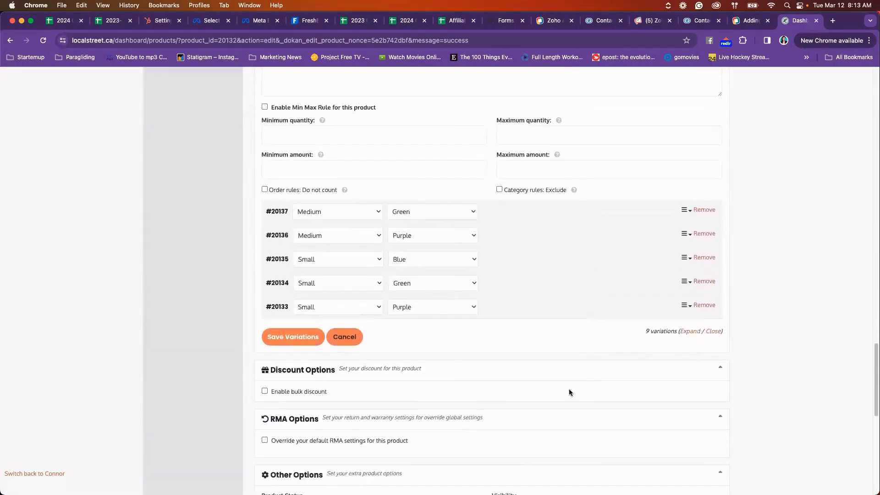
scroll(565, 393, down, 1)
scroll(526, 367, up, 5)
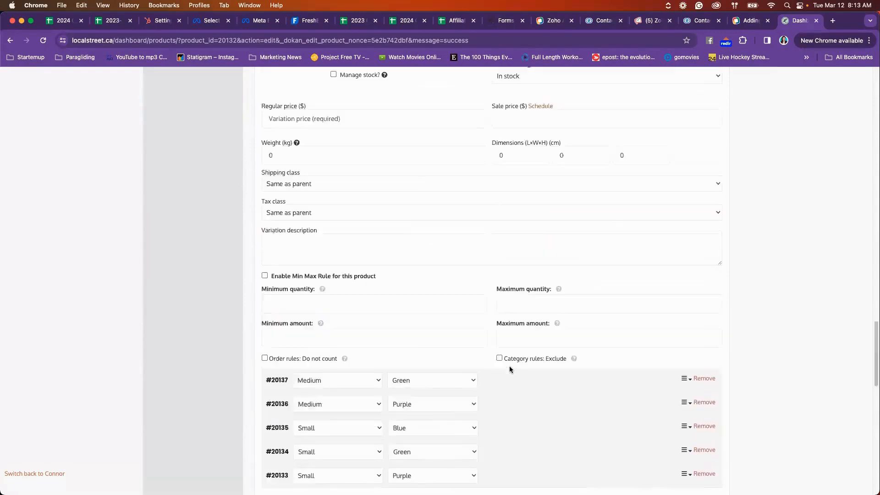
scroll(509, 366, up, 15)
scroll(509, 365, down, 15)
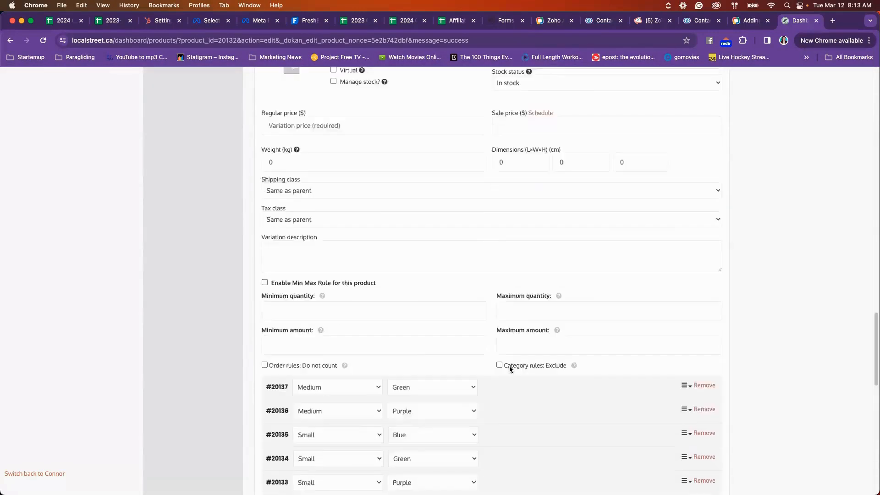
scroll(510, 366, down, 2)
scroll(509, 365, up, 3)
scroll(510, 370, down, 5)
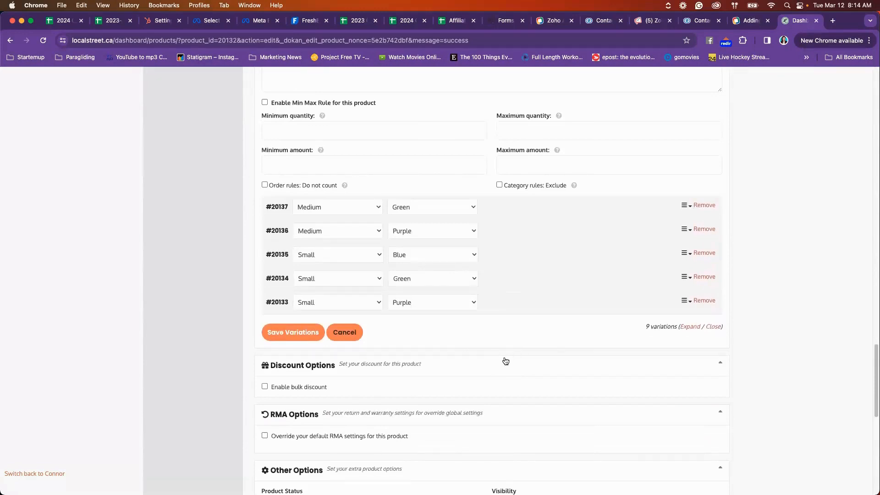
scroll(504, 373, down, 4)
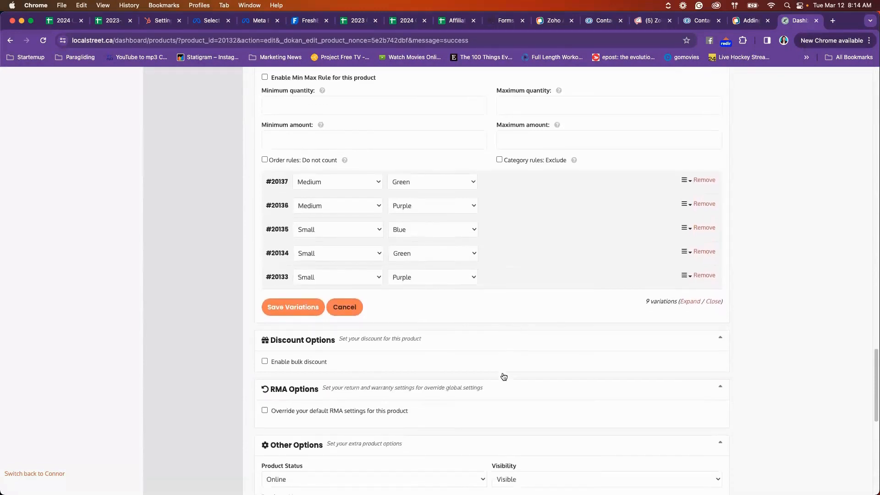
scroll(498, 388, down, 2)
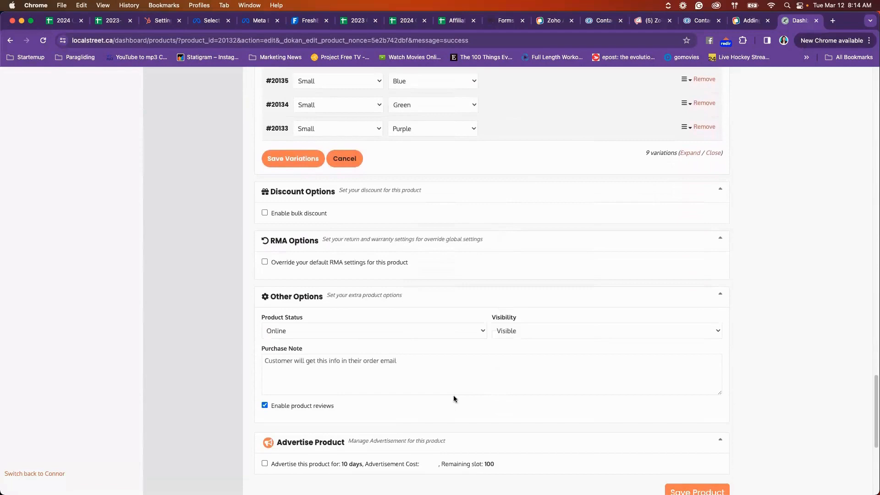
Change the product type of Test Variable Product to External/Affiliate product.
scroll(463, 396, up, 20)
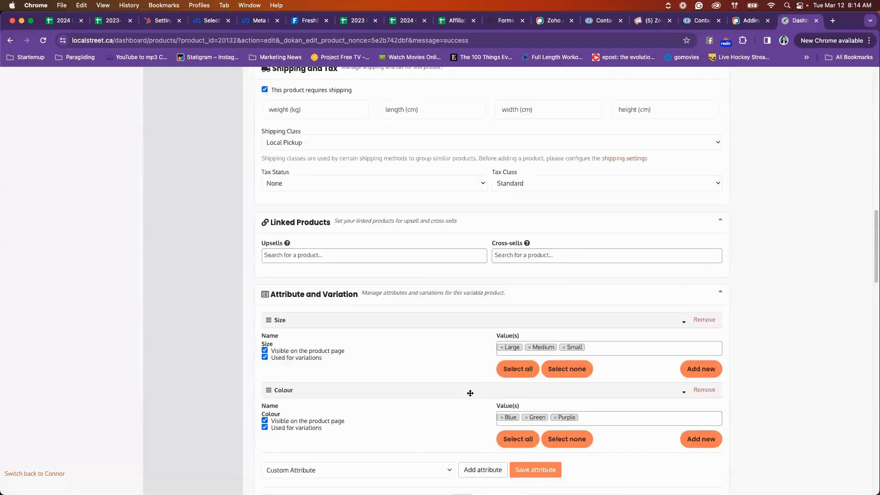
scroll(470, 393, up, 5)
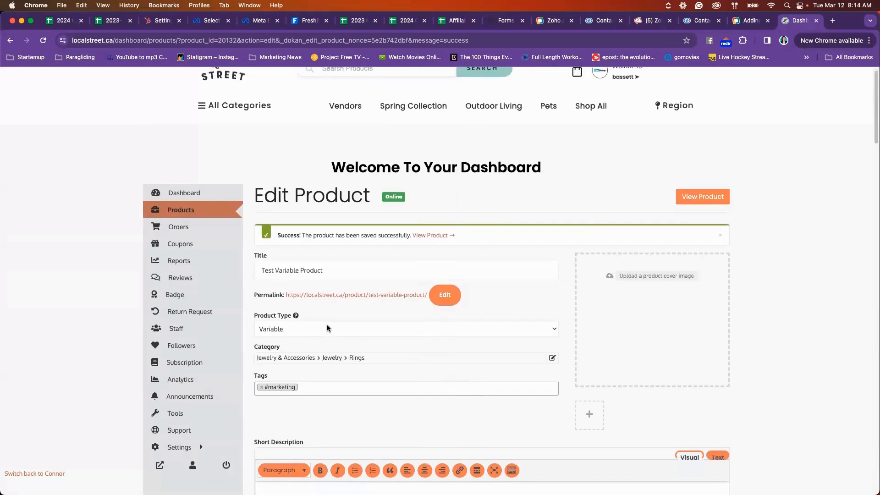
click(327, 328)
click(349, 340)
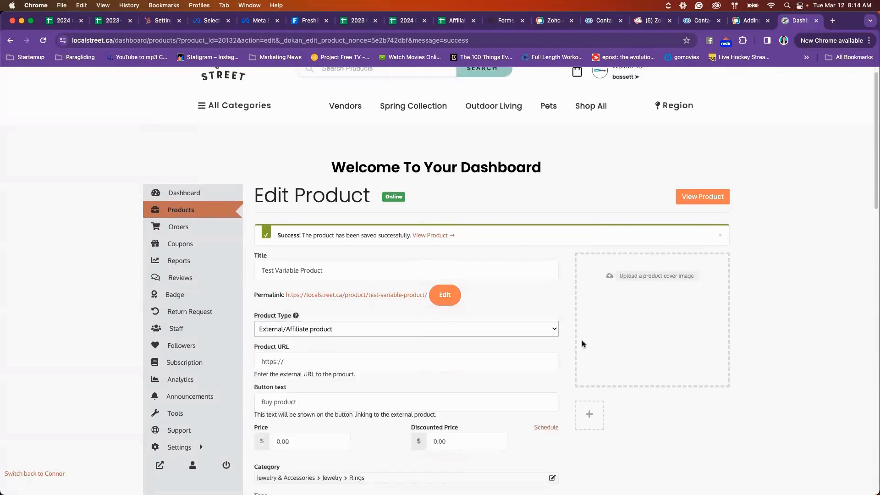
Examine the Product URL and Button text fields of the External/Affiliate product.
scroll(419, 335, down, 2)
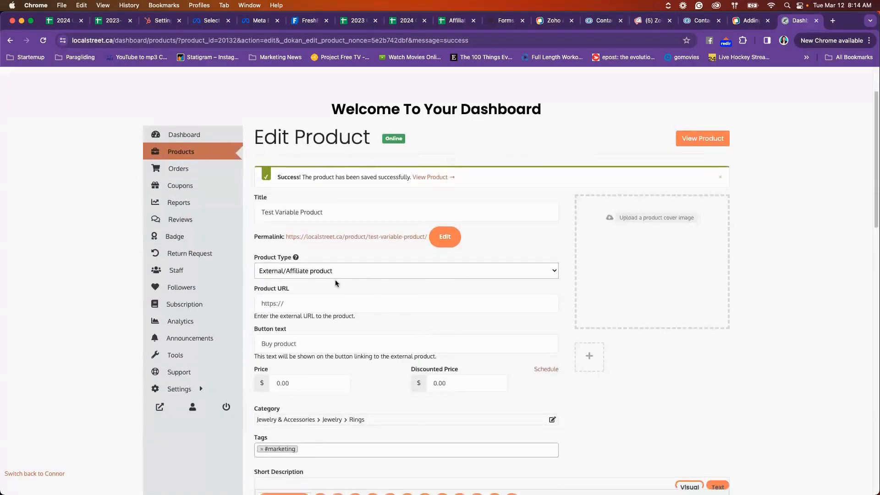
click(273, 307)
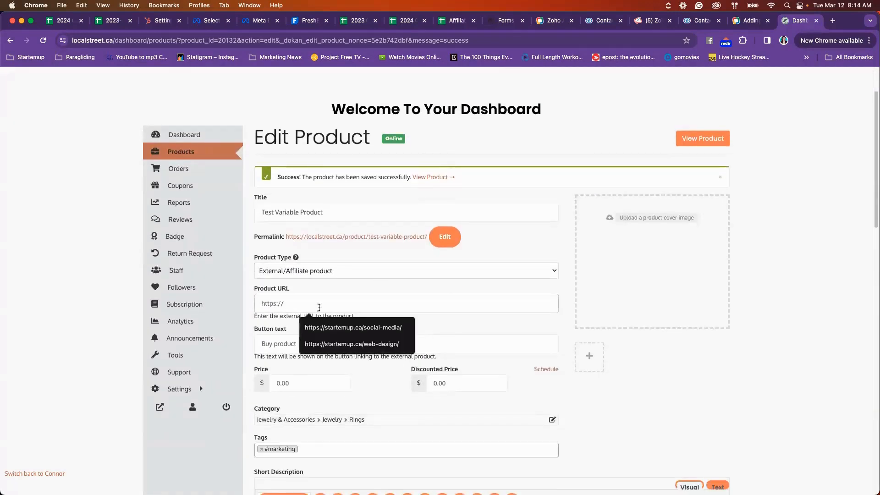
click(355, 291)
click(281, 303)
click(321, 292)
scroll(681, 212, down, 1)
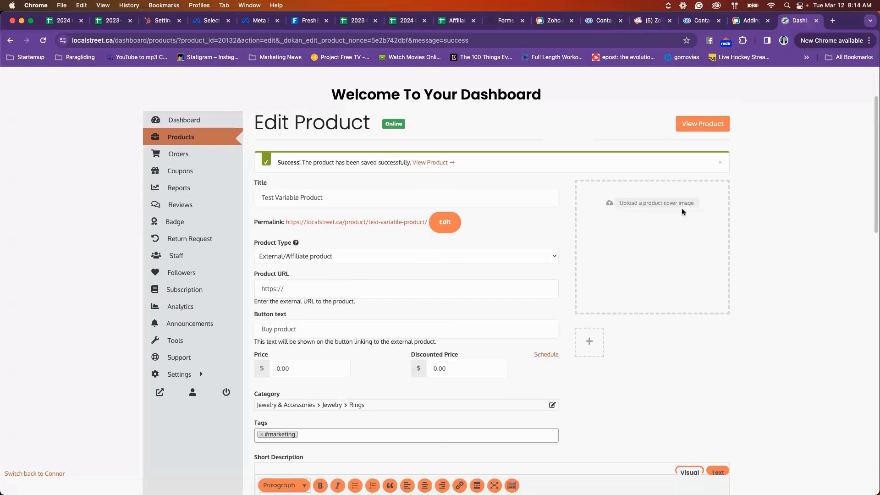
scroll(666, 315, down, 3)
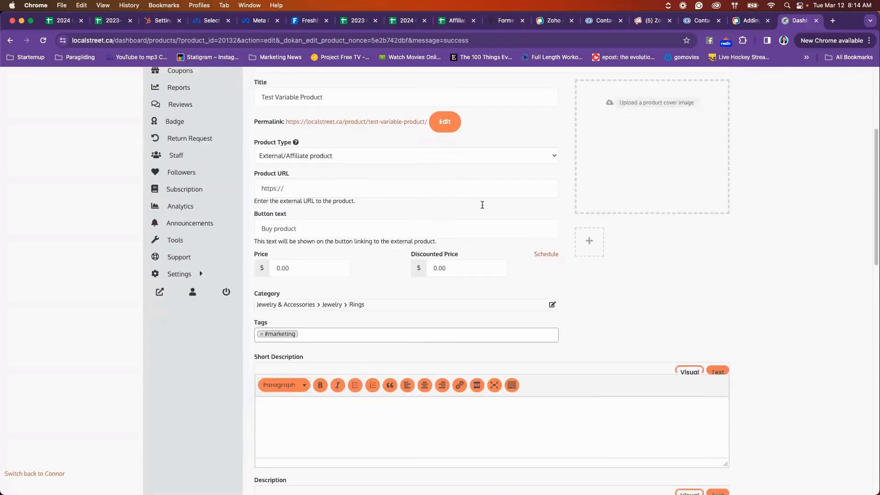
click(278, 228)
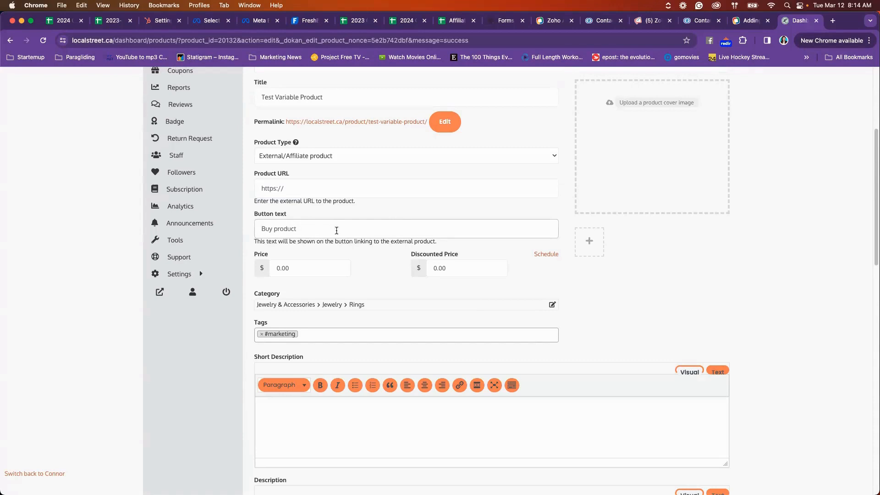
Open the product's permalink for editing, select its slug, and cancel the edit.
scroll(315, 233, up, 3)
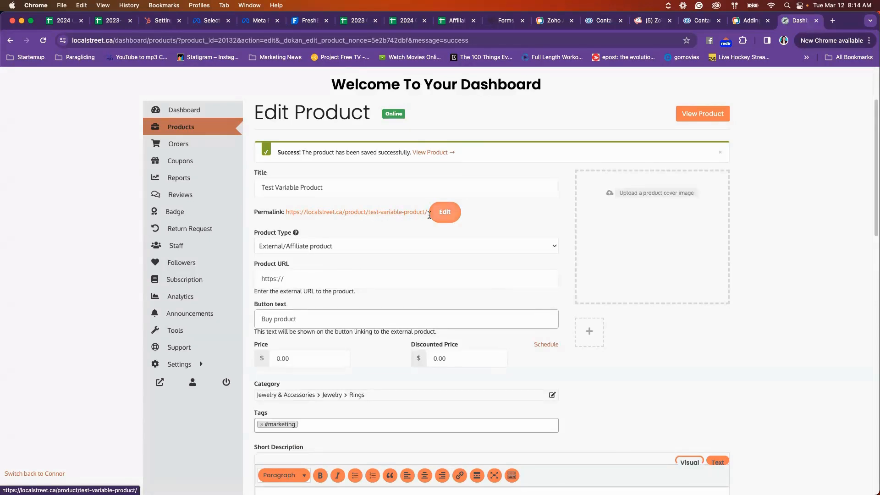
click(445, 212)
drag(433, 211, 380, 211)
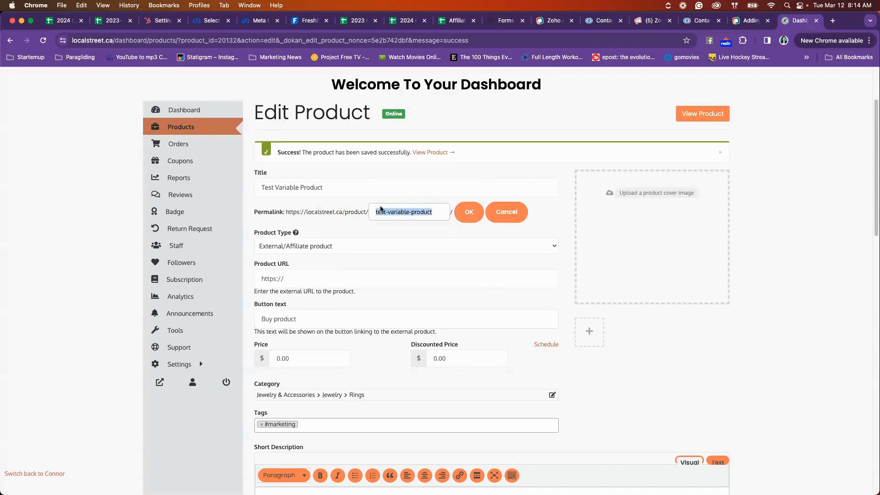
click(498, 213)
Examine the price, discounted price, category, tags and short description fields of the affiliate product.
scroll(389, 247, down, 3)
scroll(389, 250, down, 1)
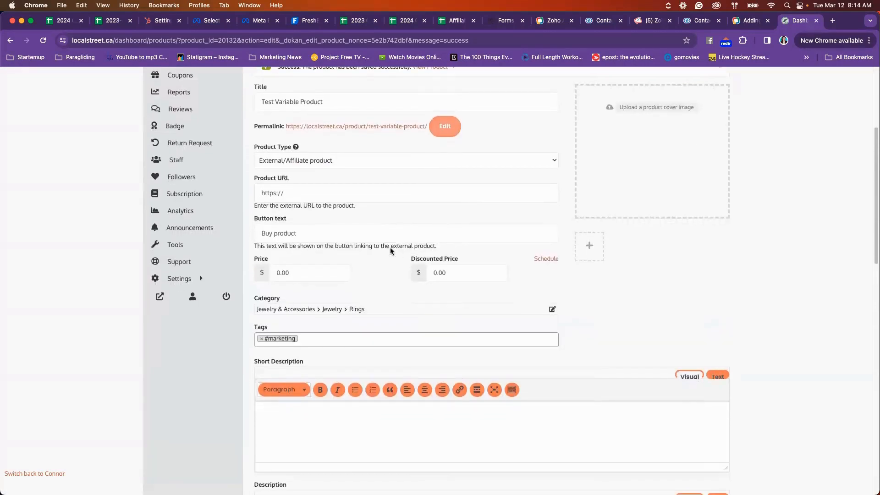
click(302, 275)
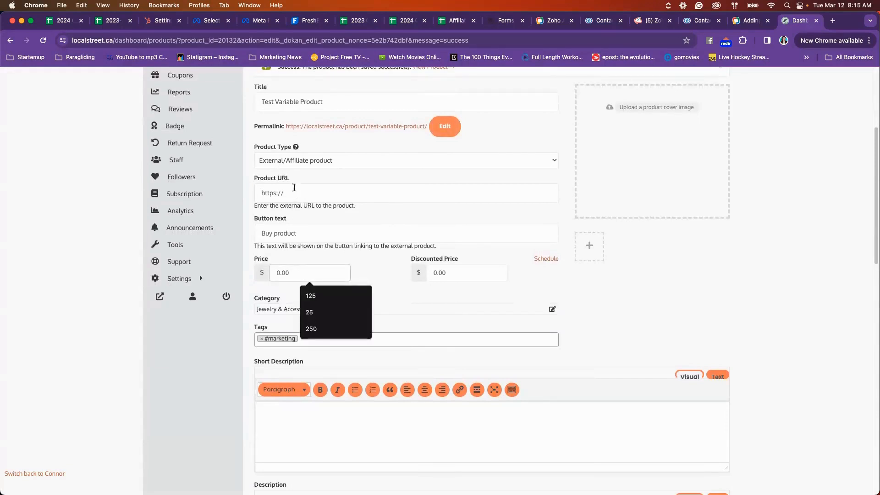
click(454, 270)
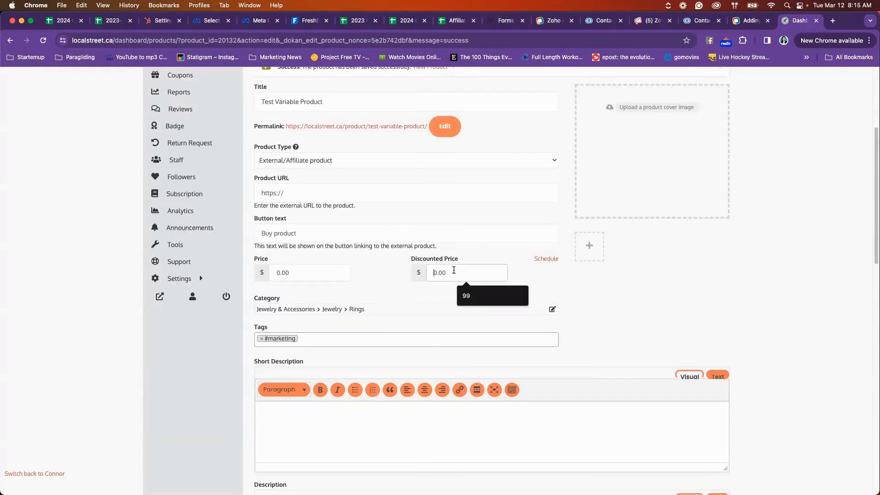
scroll(454, 270, down, 3)
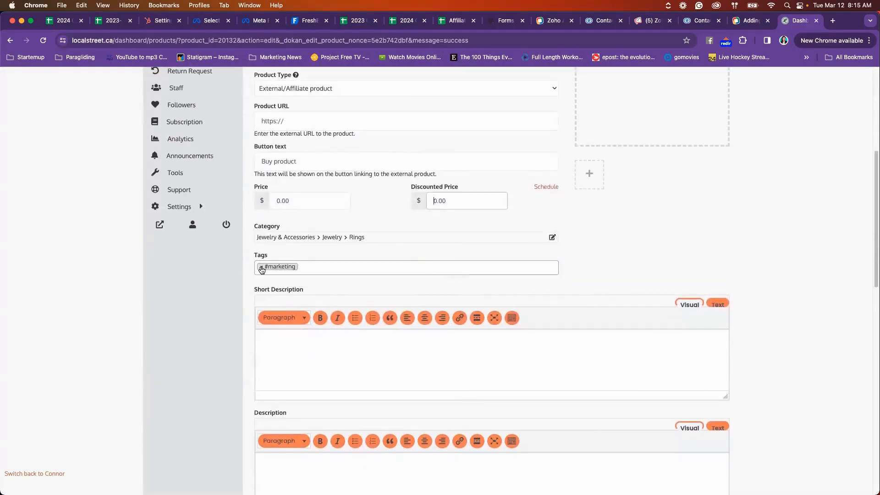
click(450, 199)
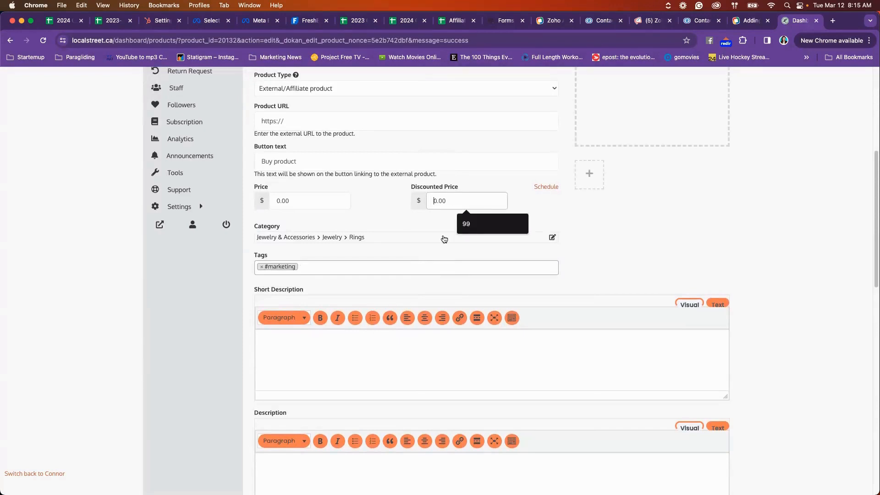
click(295, 353)
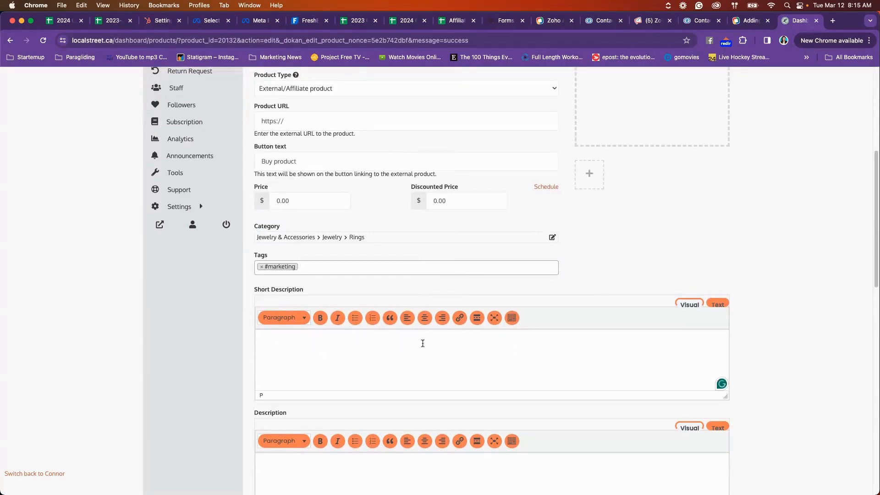
Look through the description, inventory SKU, geolocation, other options and advertising sections of the affiliate product.
scroll(417, 342, down, 5)
scroll(417, 343, down, 2)
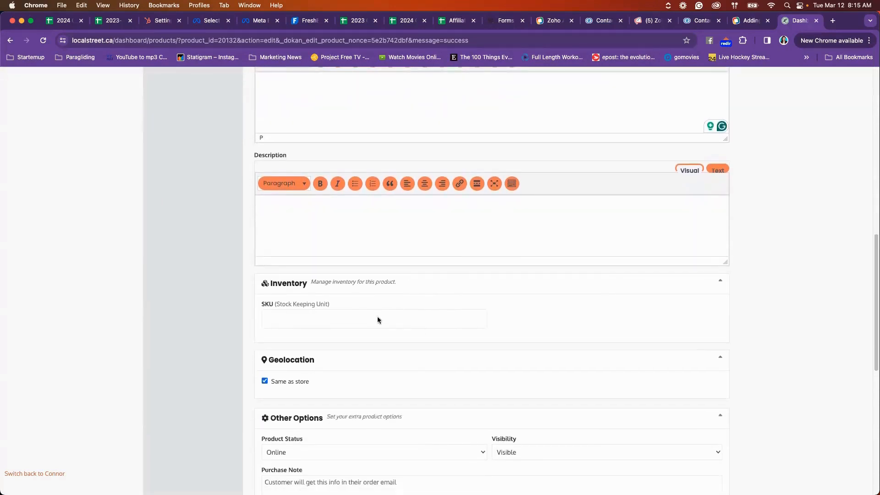
scroll(367, 338, down, 3)
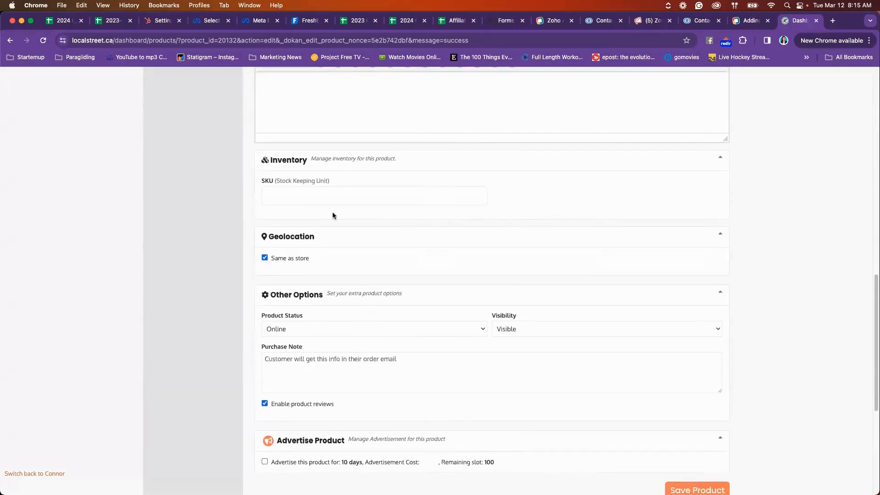
click(316, 196)
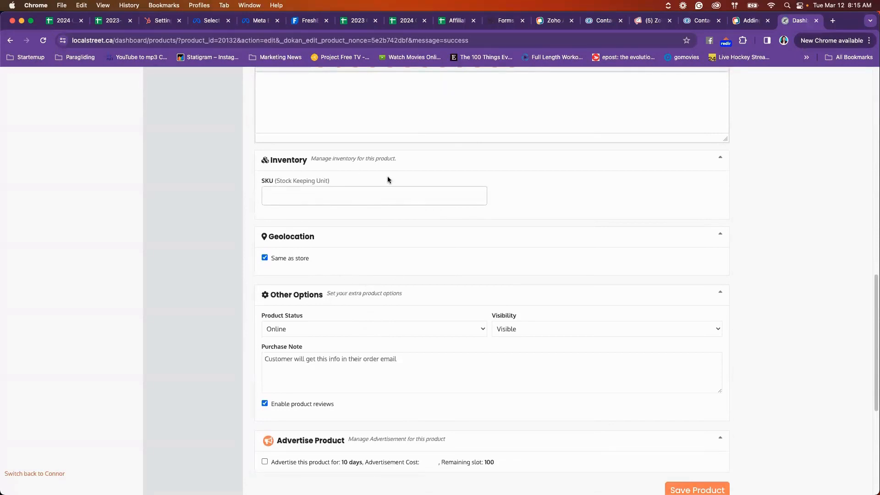
scroll(356, 257, down, 2)
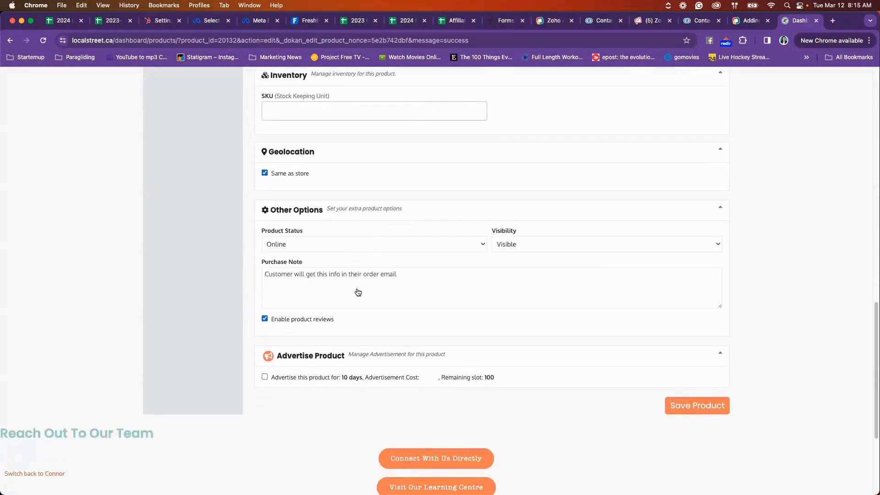
scroll(357, 289, down, 1)
scroll(362, 287, up, 1)
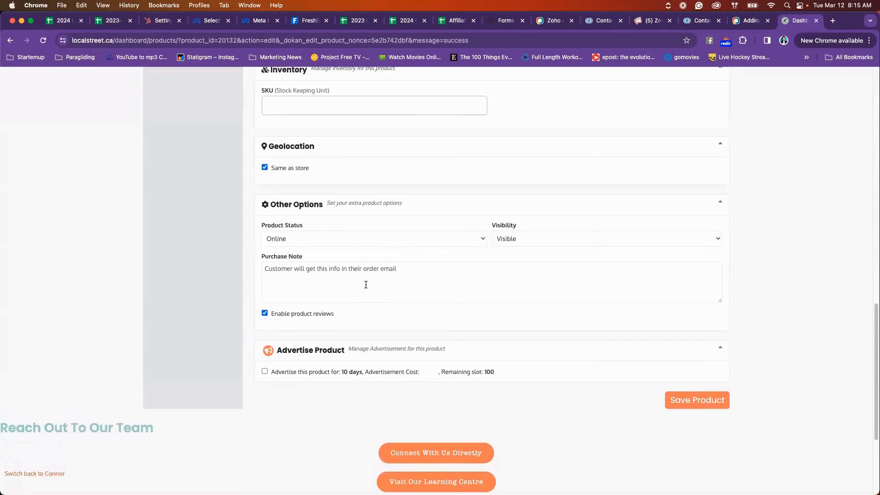
View the available choices for the product status and visibility settings in Other Options.
click(415, 244)
click(467, 261)
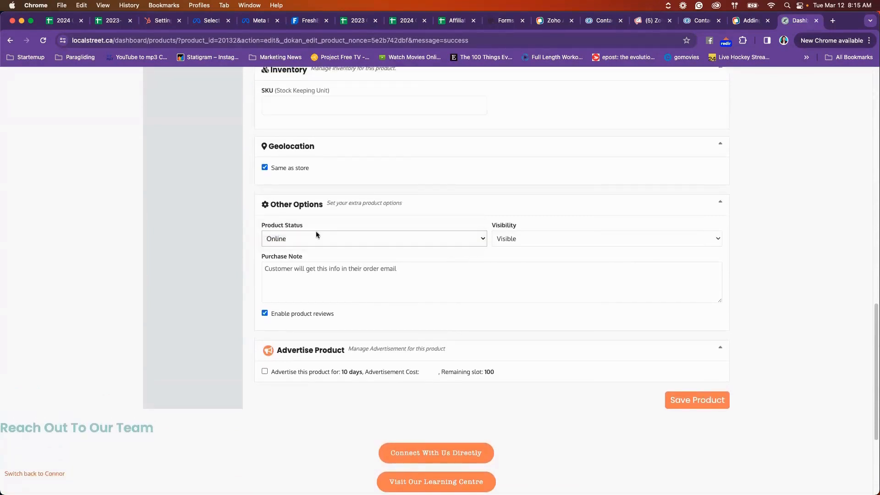
click(315, 231)
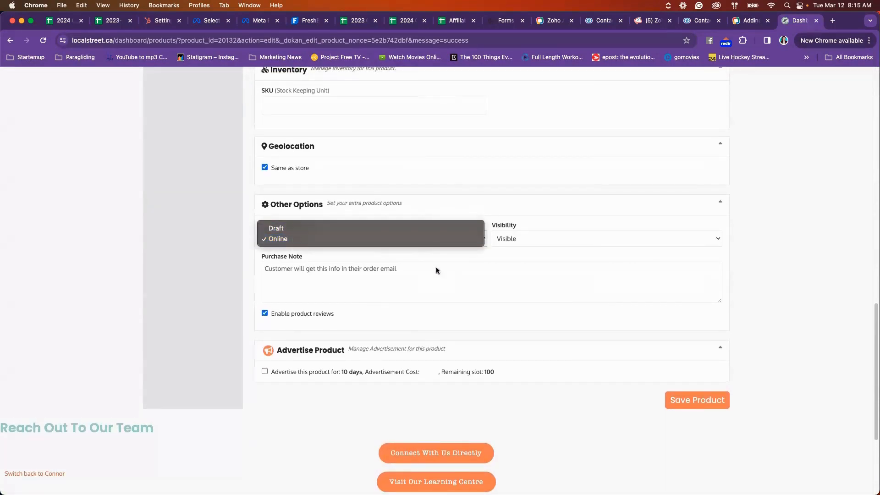
click(430, 265)
click(326, 239)
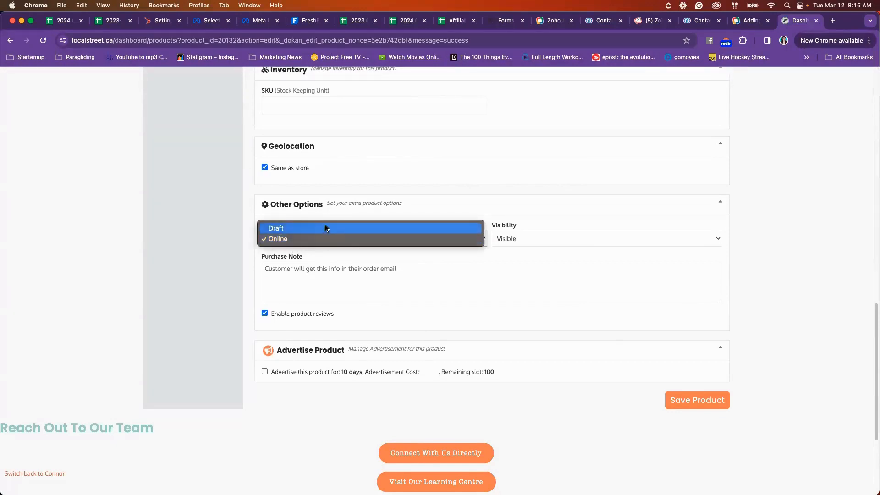
click(462, 261)
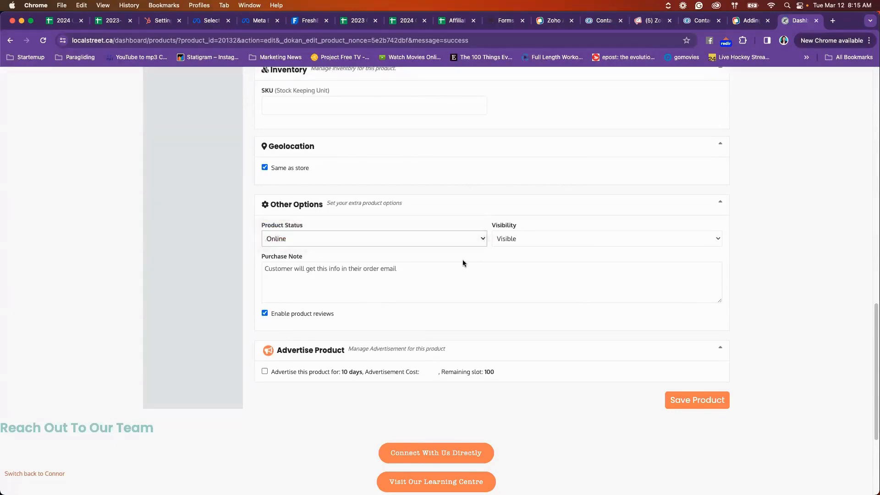
click(524, 238)
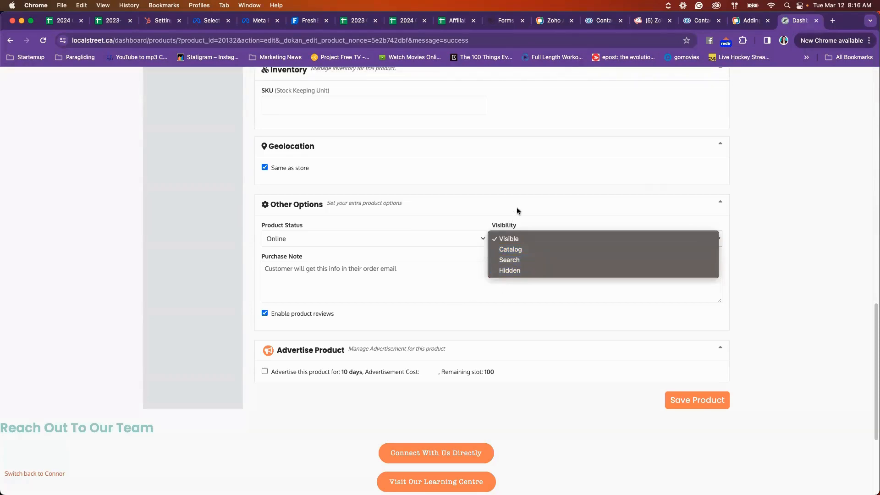
Review the whole External/Affiliate product form, from the title and permalink down to the advertising options.
scroll(651, 188, up, 15)
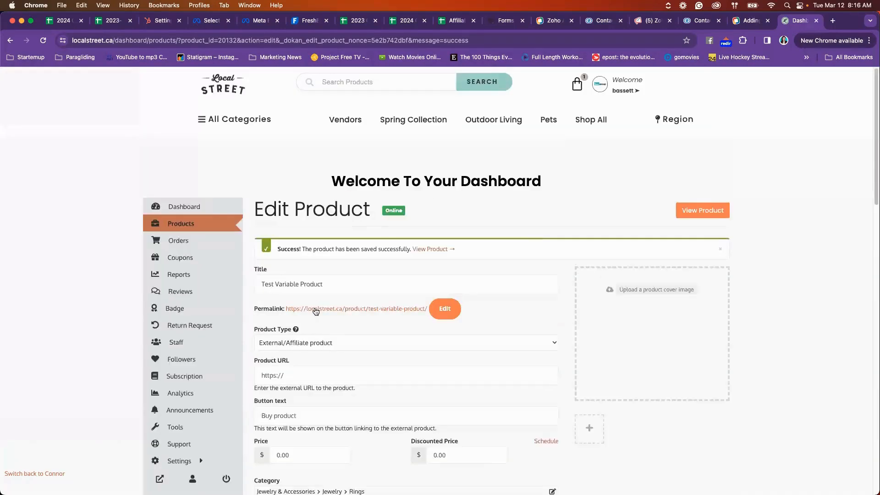
scroll(394, 305, down, 20)
scroll(414, 299, up, 4)
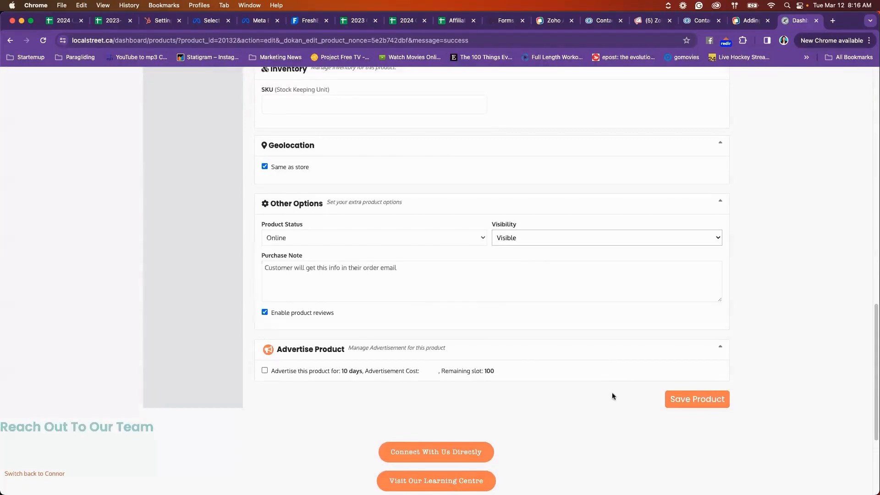
scroll(508, 371, up, 5)
scroll(514, 385, down, 4)
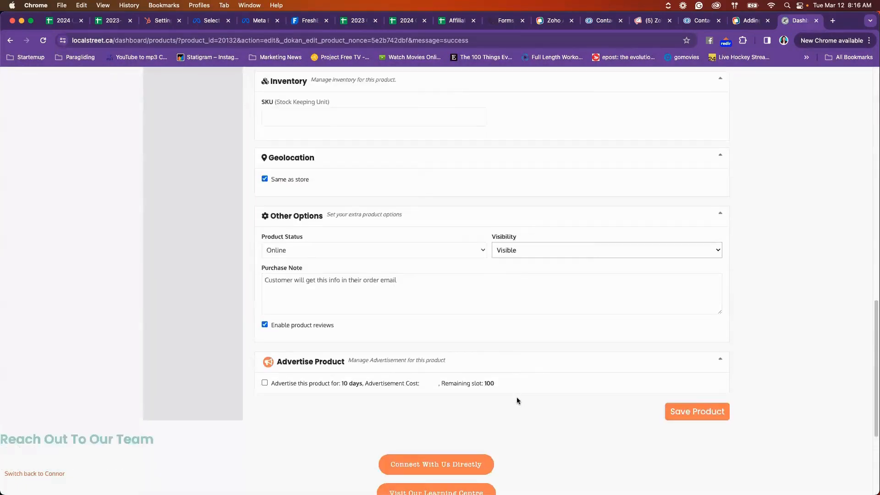
scroll(516, 397, up, 5)
scroll(516, 400, up, 10)
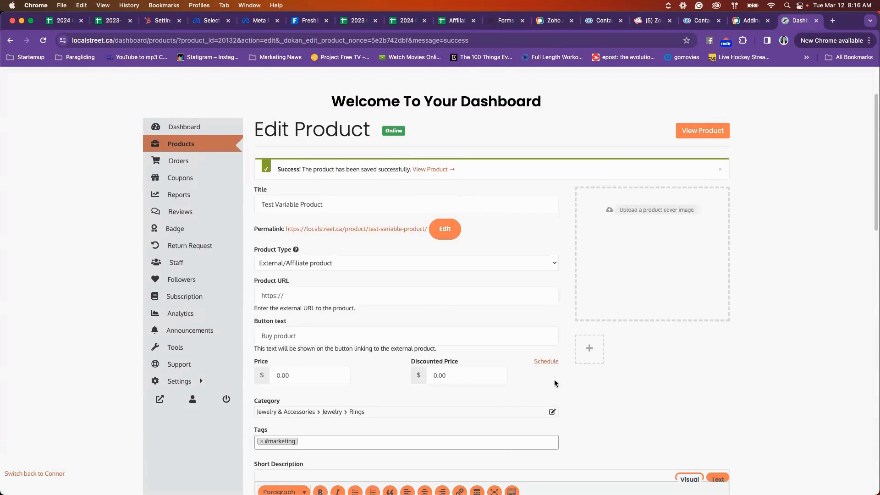
scroll(554, 381, down, 1)
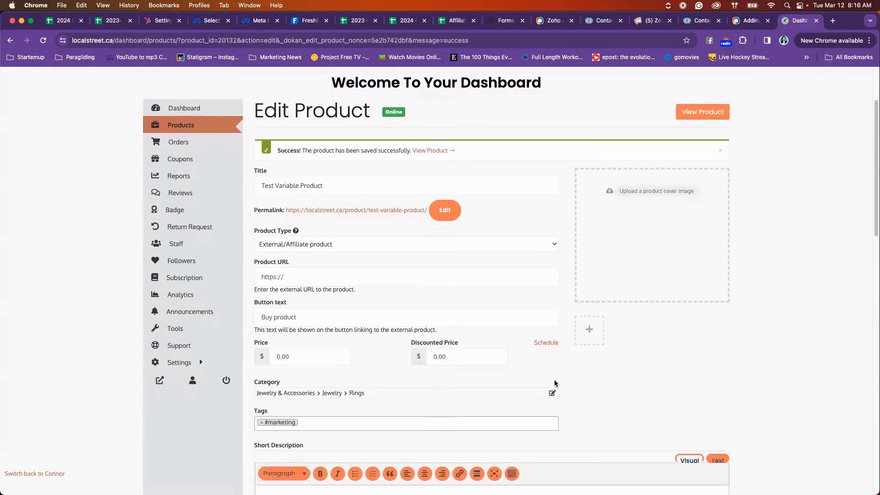
scroll(461, 385, up, 3)
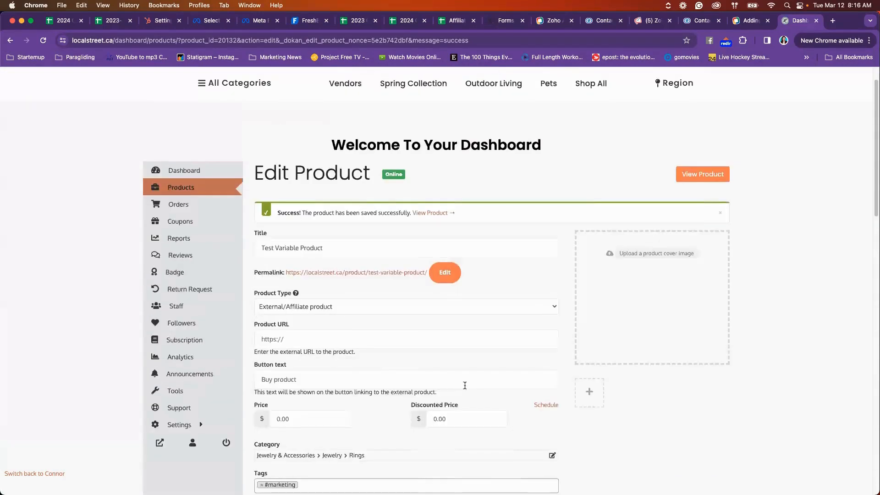